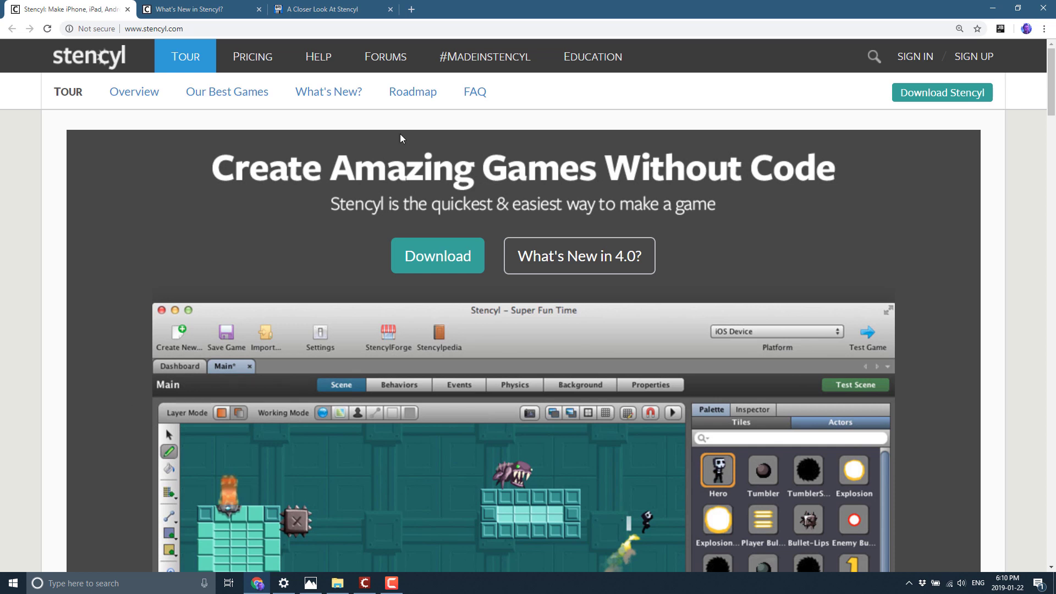
# Step: Review Stencyl's pricing plans, the What's New page and the full 4.0.0 release log
pyautogui.click(246, 60)
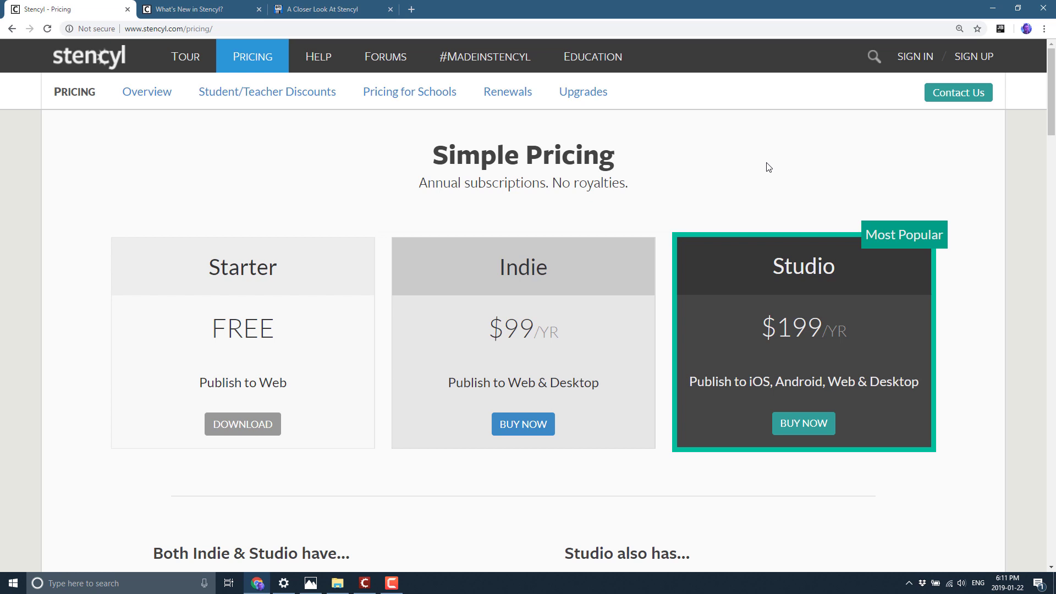
pyautogui.click(196, 11)
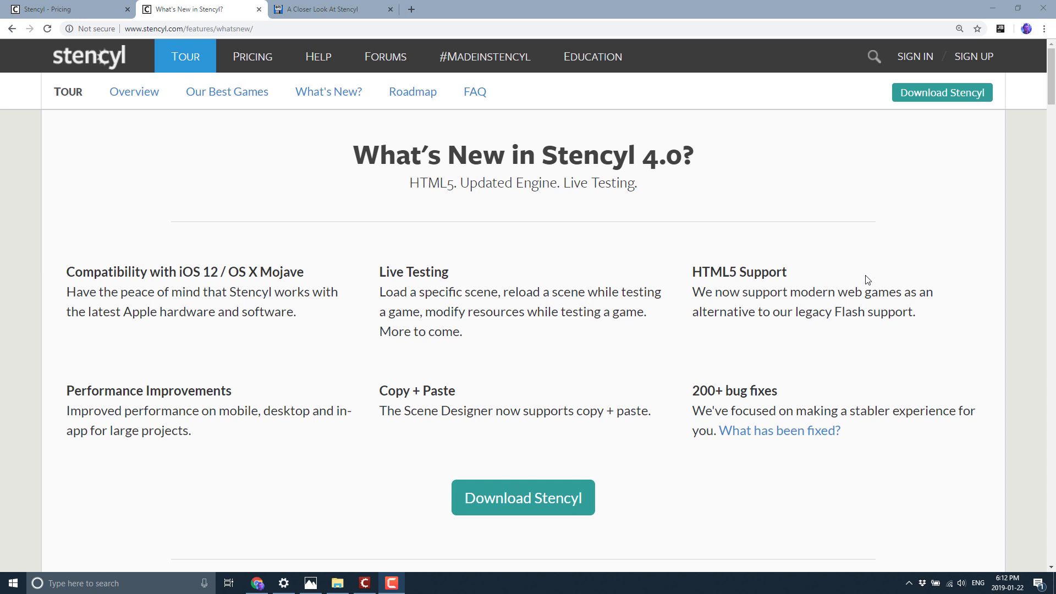
pyautogui.click(795, 432)
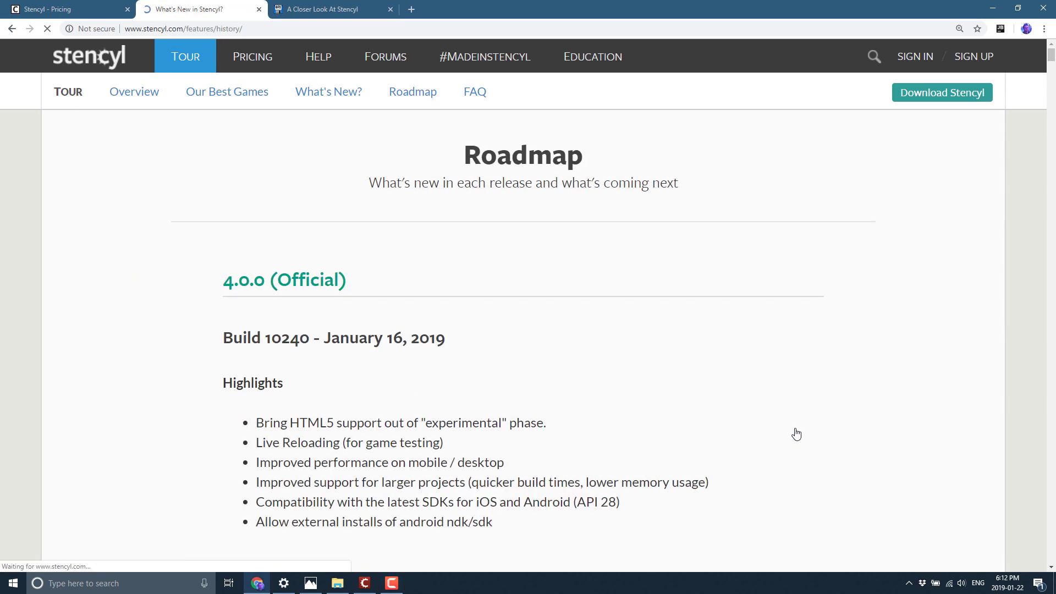
pyautogui.scroll(-4, 734, 393)
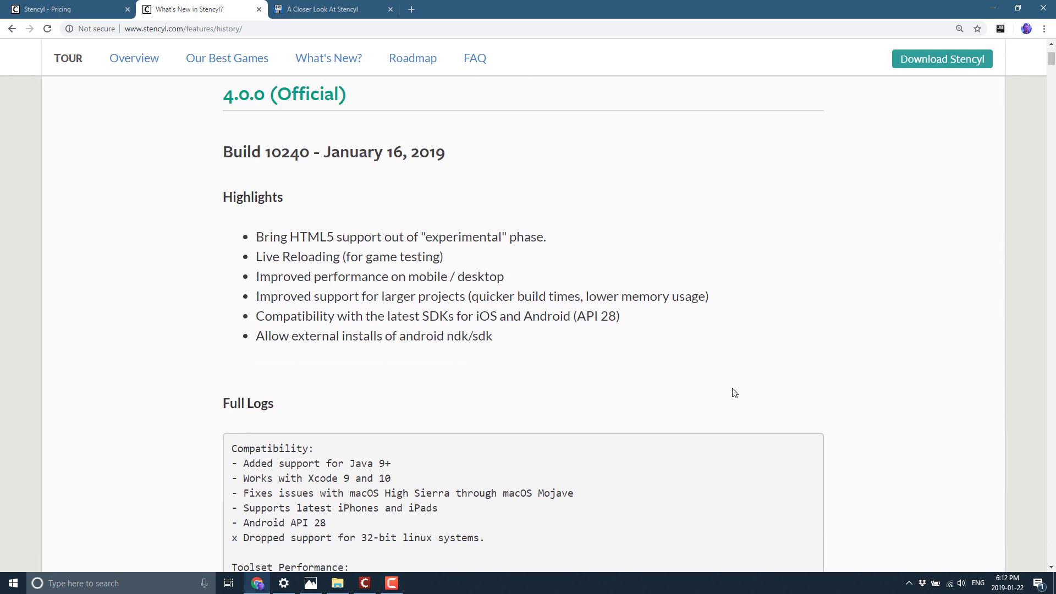
pyautogui.scroll(-15, 734, 393)
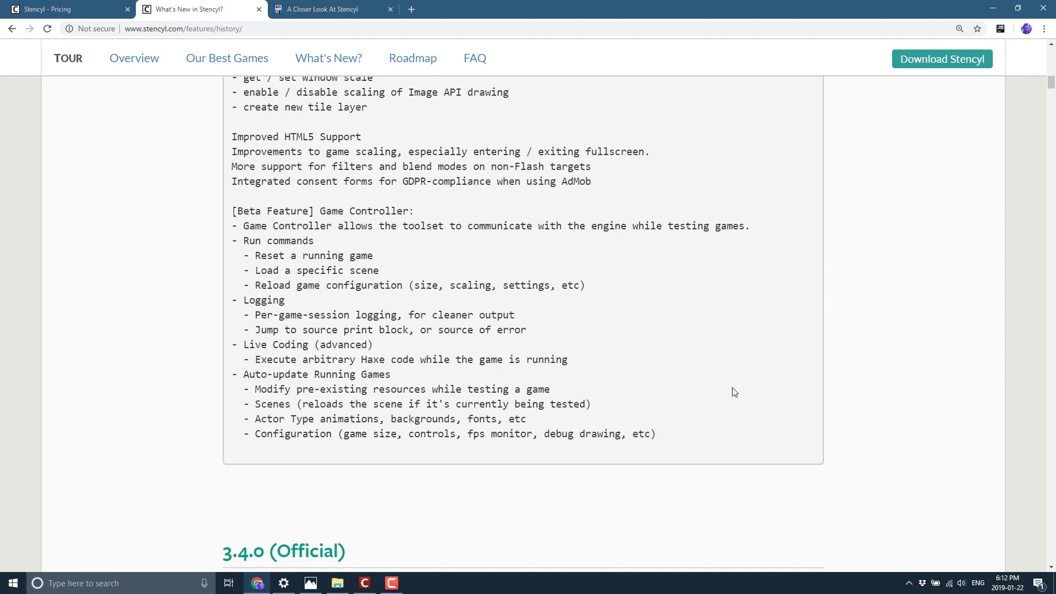
pyautogui.scroll(-12, 734, 393)
pyautogui.scroll(17, 735, 390)
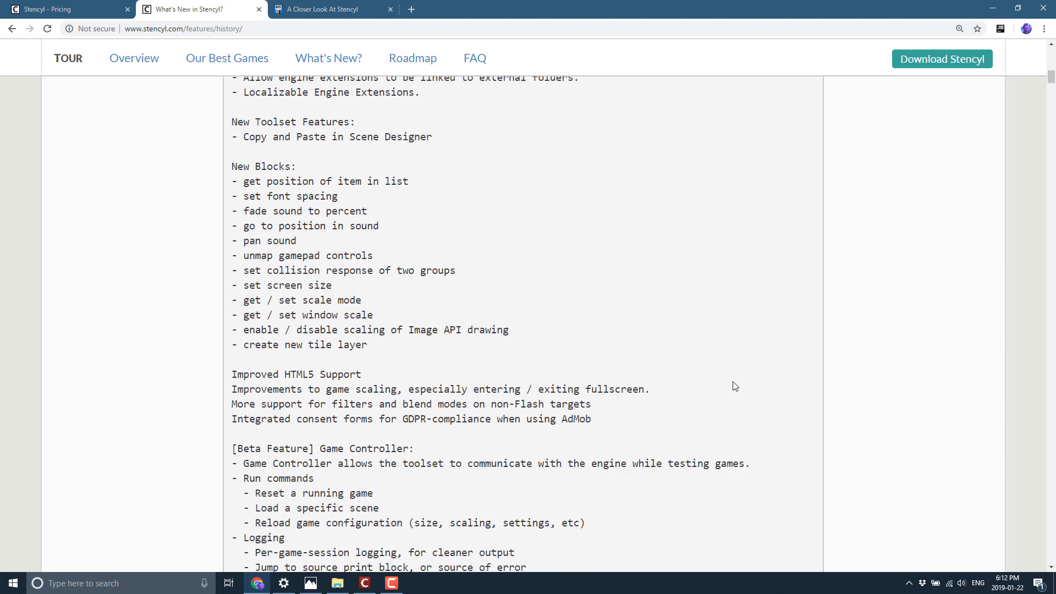
pyautogui.scroll(2, 735, 386)
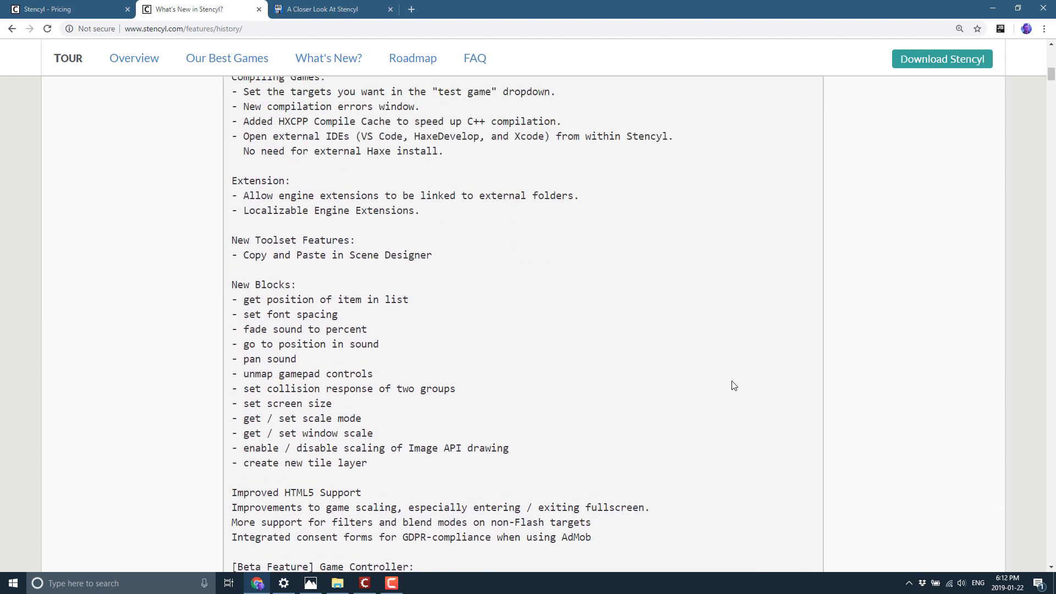
# Step: Skim the "A Closer Look At Stencyl" article from its introduction through the editor, actors and programming sections
pyautogui.click(310, 10)
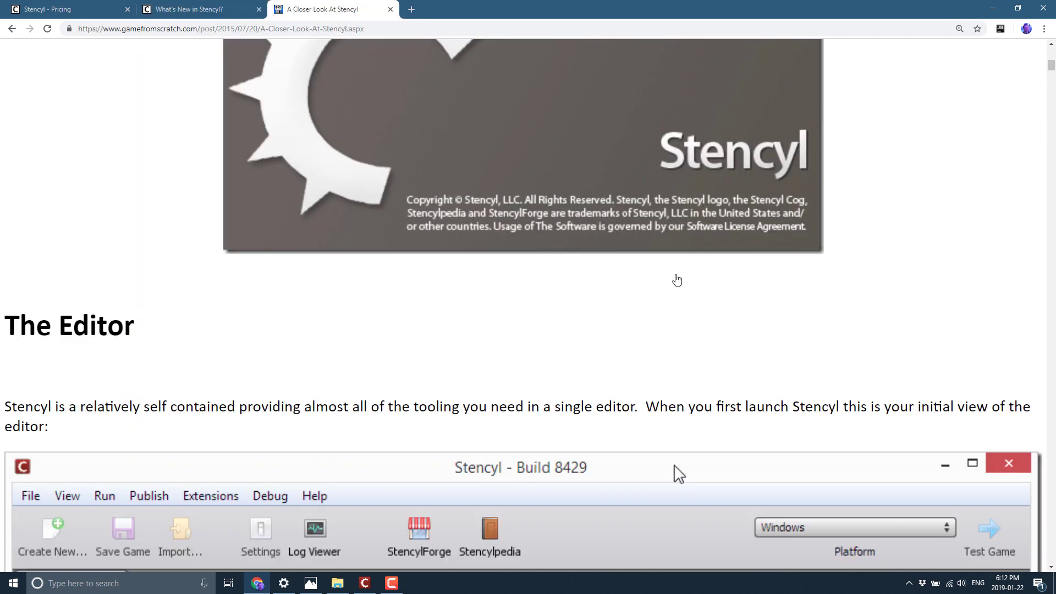
pyautogui.scroll(10, 721, 294)
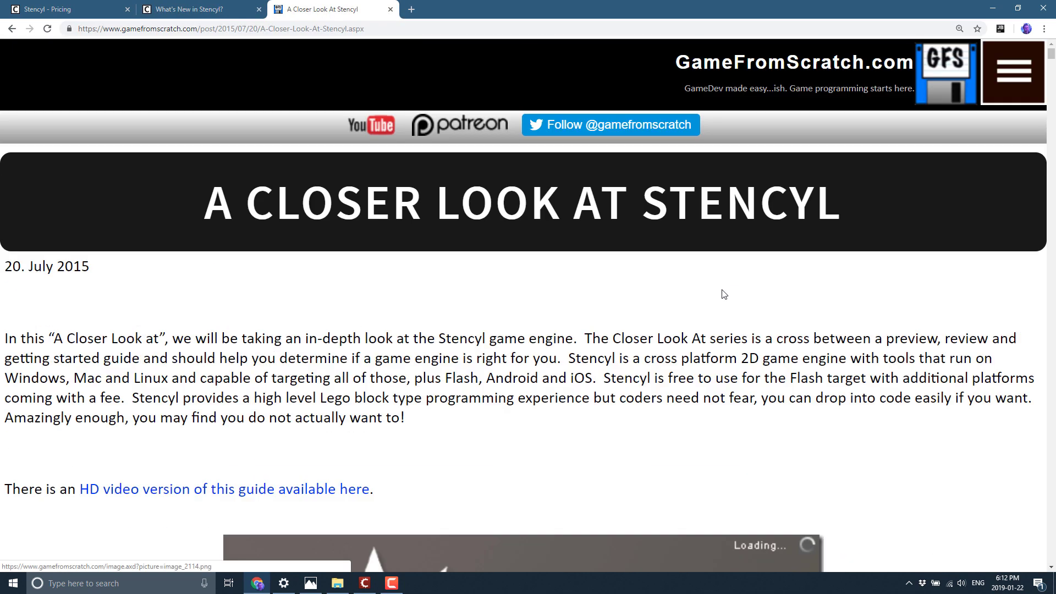
pyautogui.scroll(-3, 844, 272)
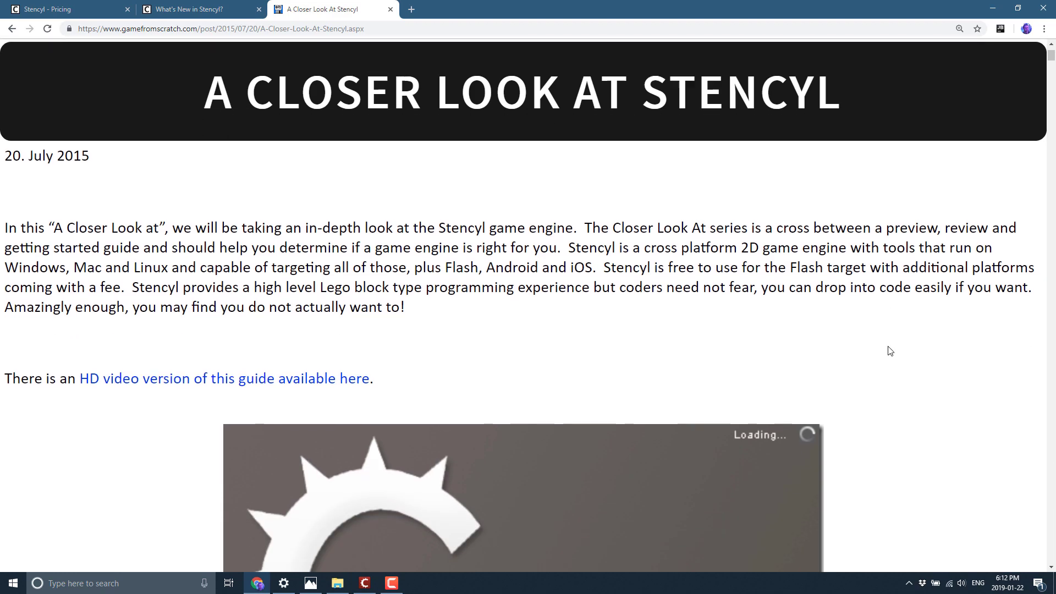
pyautogui.scroll(-15, 891, 349)
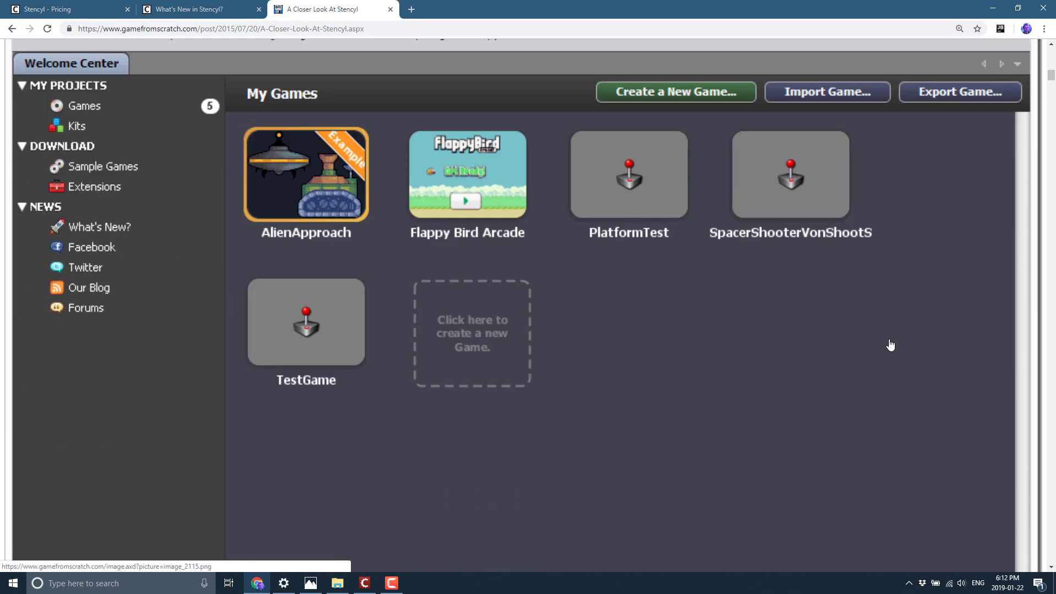
pyautogui.scroll(-20, 890, 345)
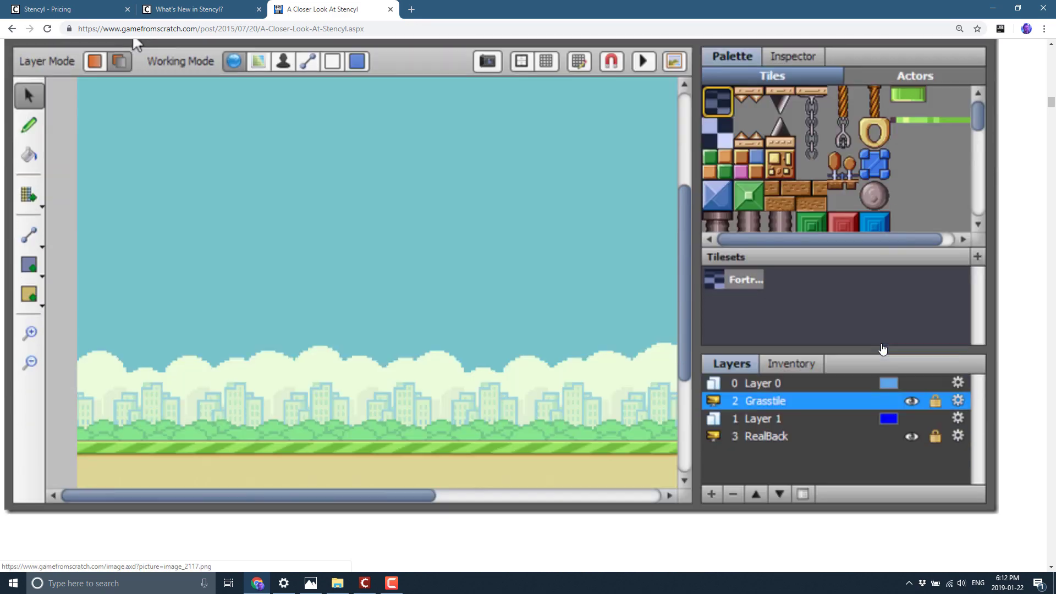
pyautogui.scroll(-20, 883, 349)
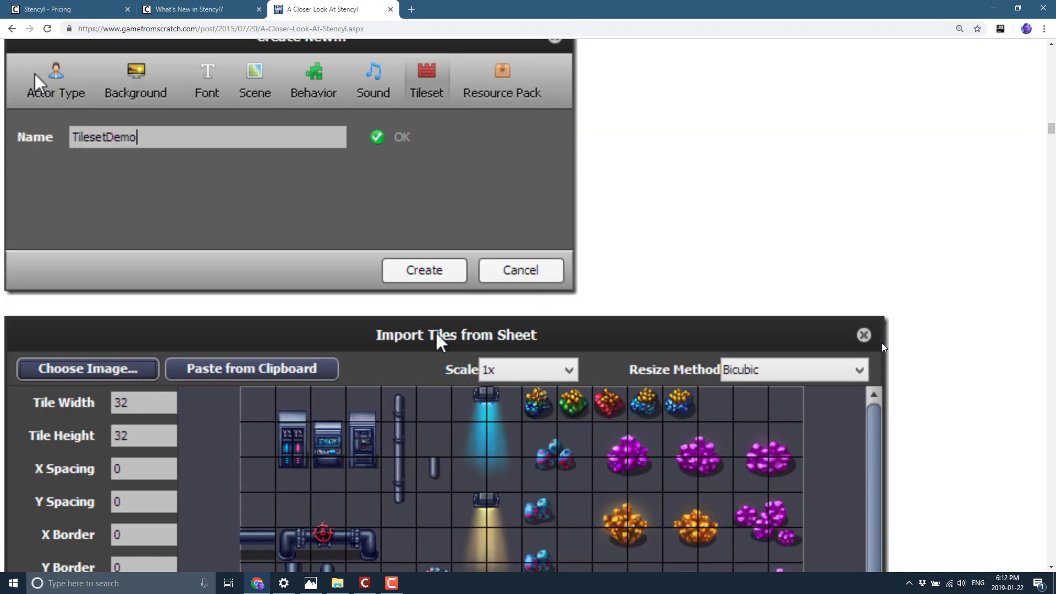
pyautogui.scroll(-20, 883, 349)
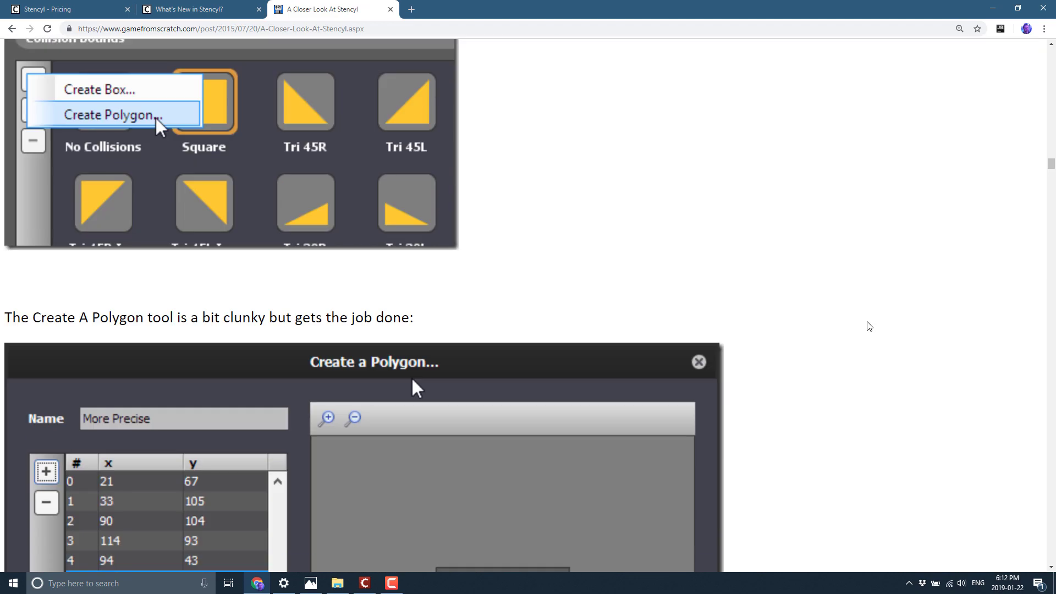
pyautogui.scroll(-20, 869, 326)
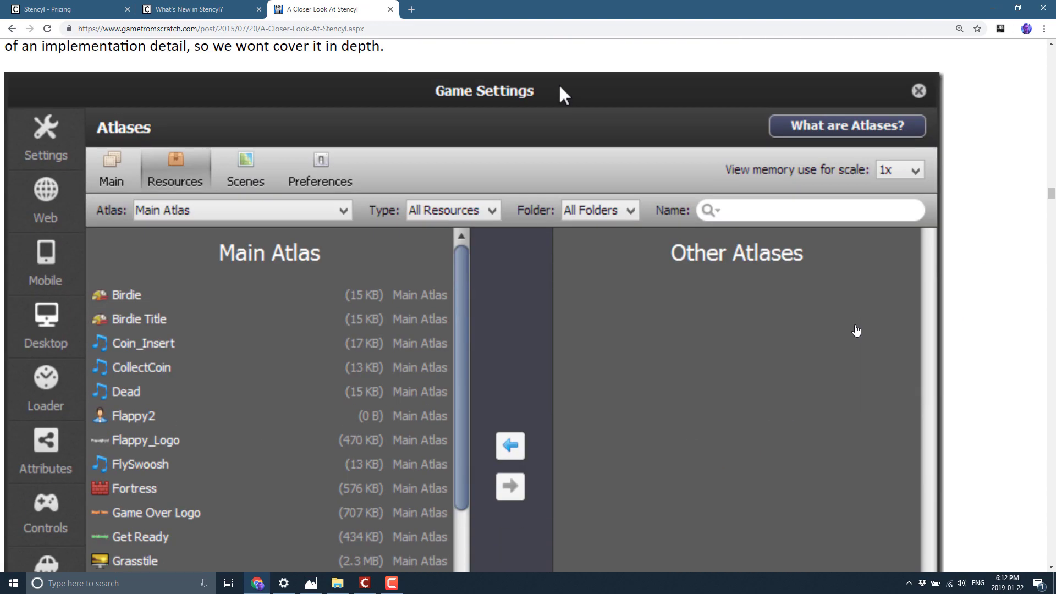
pyautogui.scroll(-15, 676, 260)
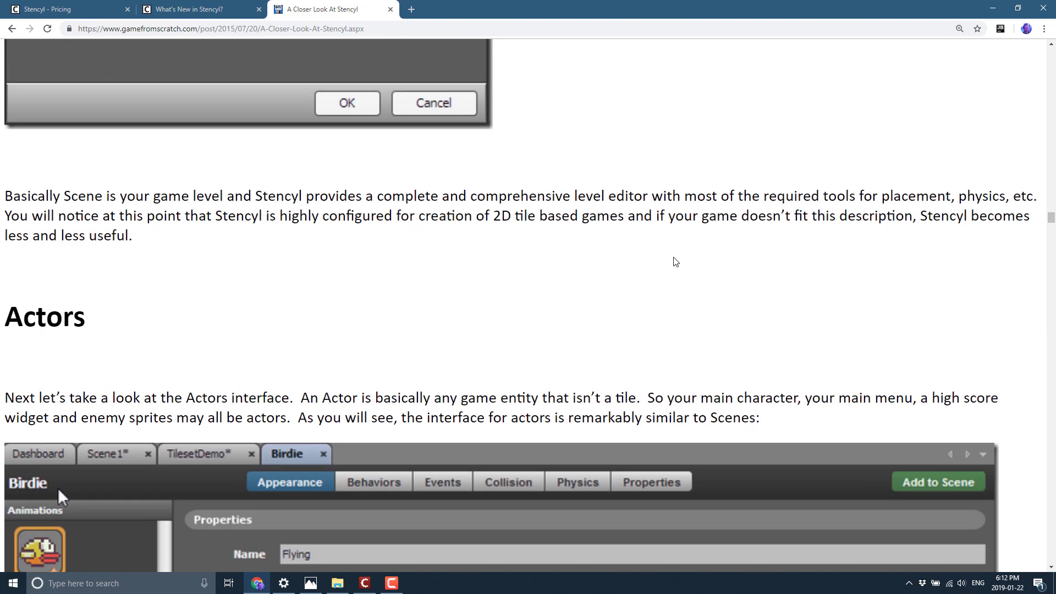
pyautogui.scroll(-20, 676, 262)
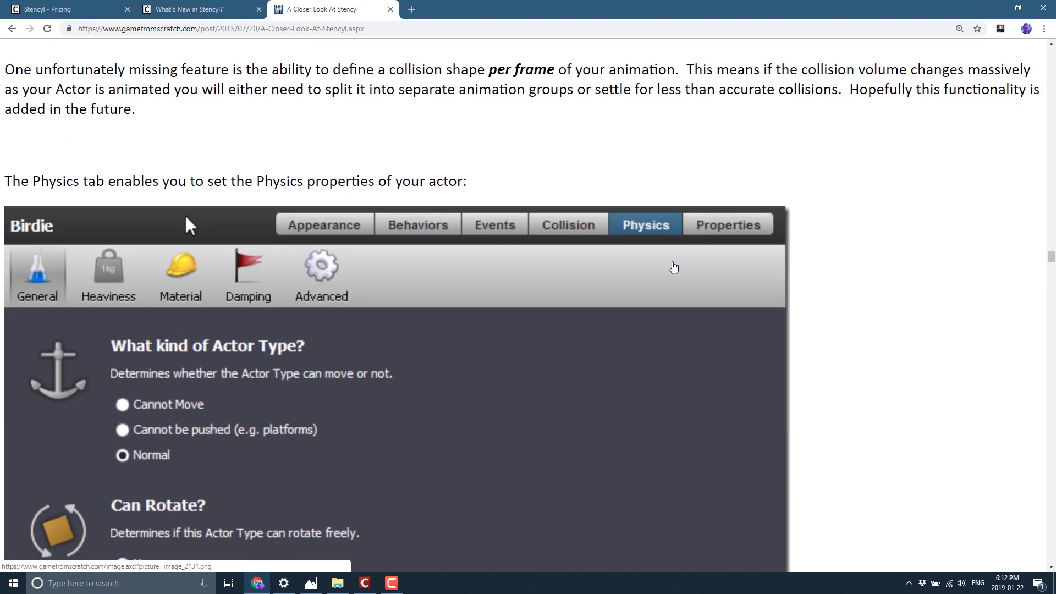
pyautogui.scroll(-20, 674, 268)
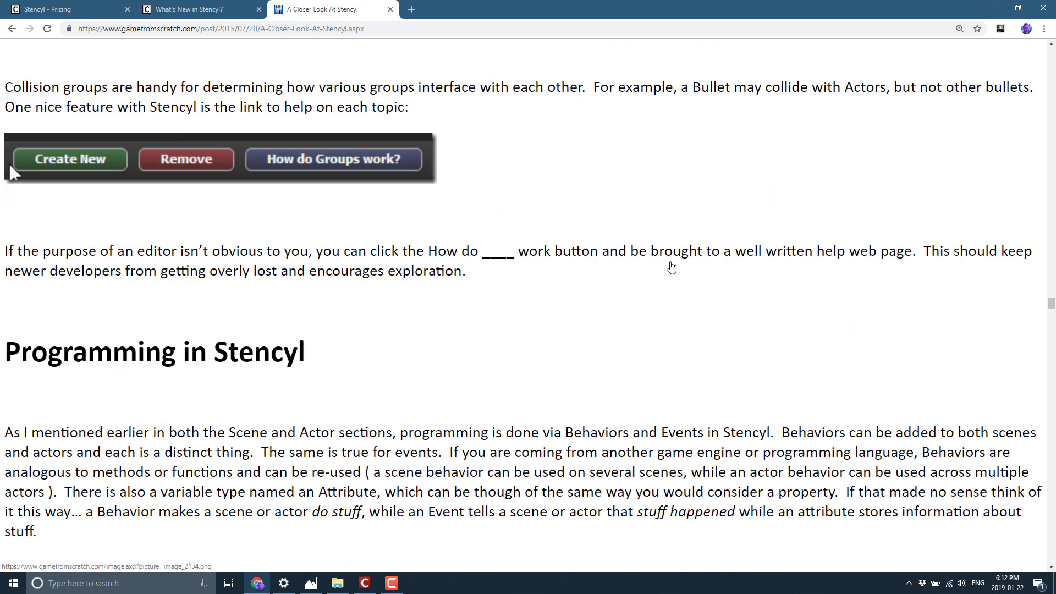
pyautogui.scroll(-20, 672, 267)
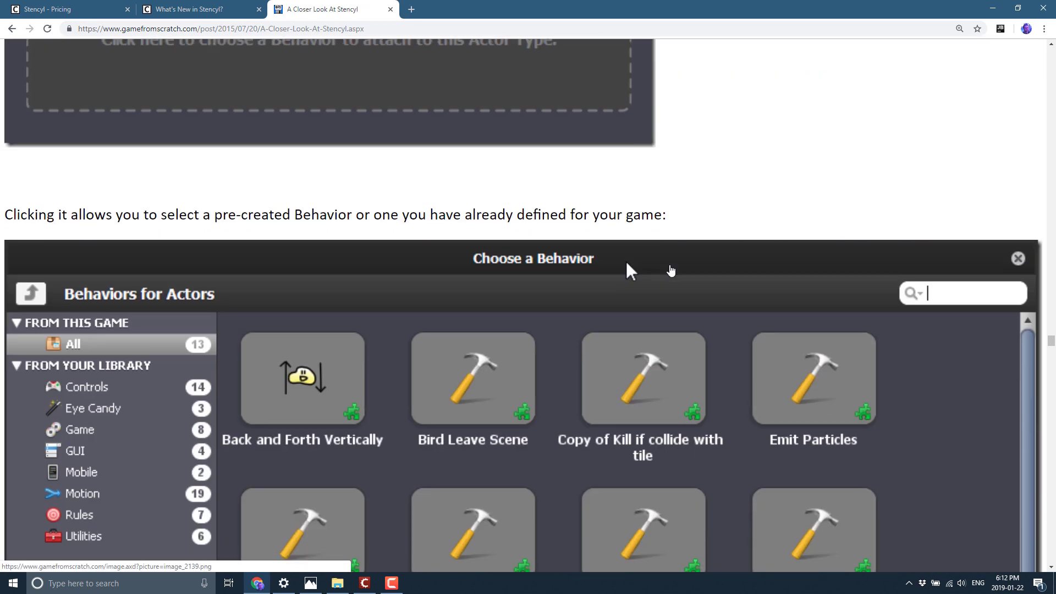
pyautogui.scroll(-20, 671, 271)
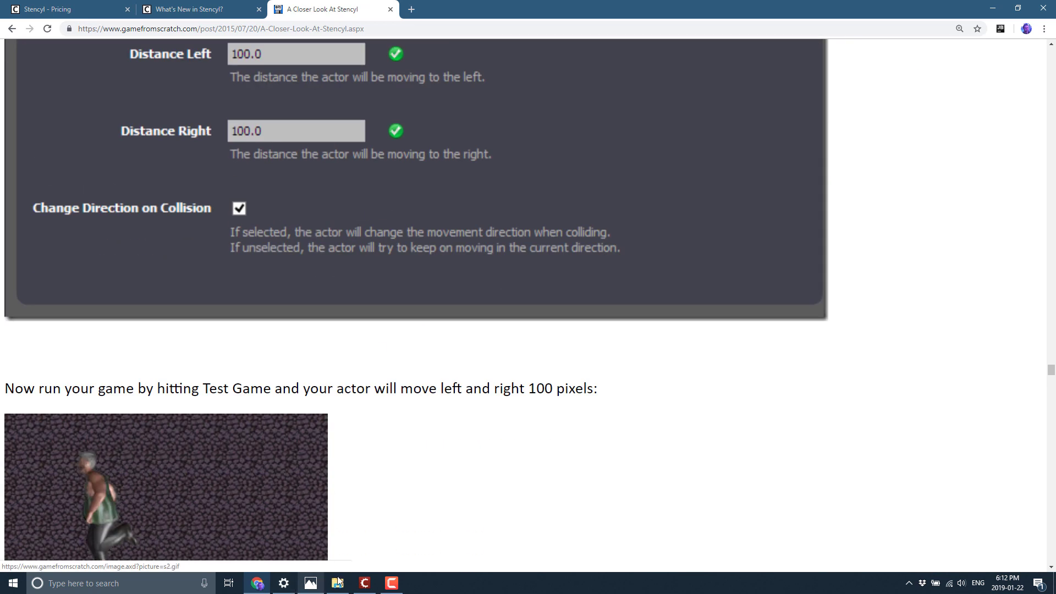
# Step: Switch to Stencyl and browse the sample games and kits offered online for new projects
pyautogui.click(365, 584)
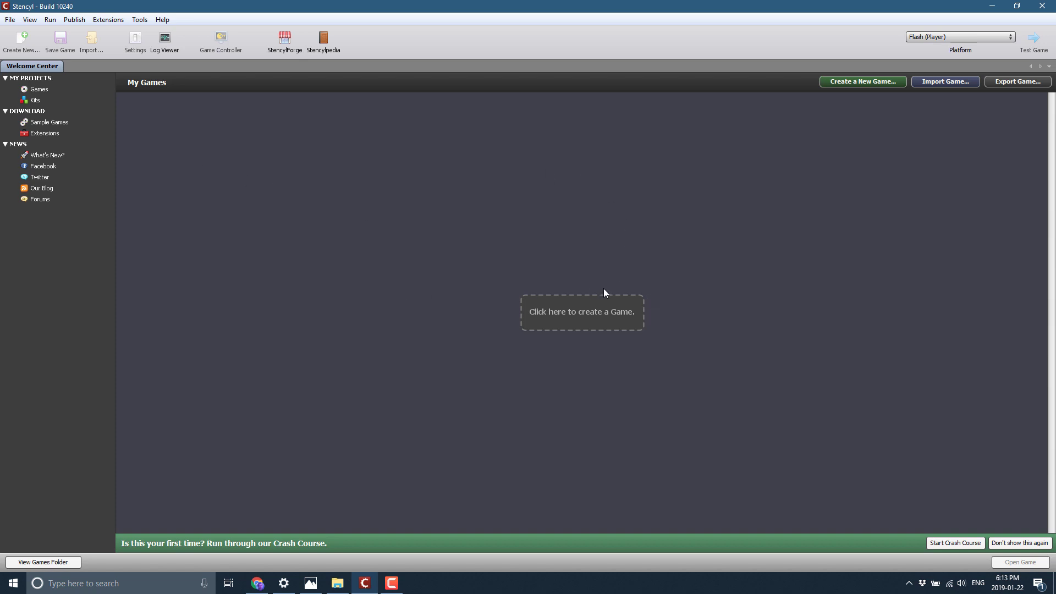
pyautogui.click(589, 329)
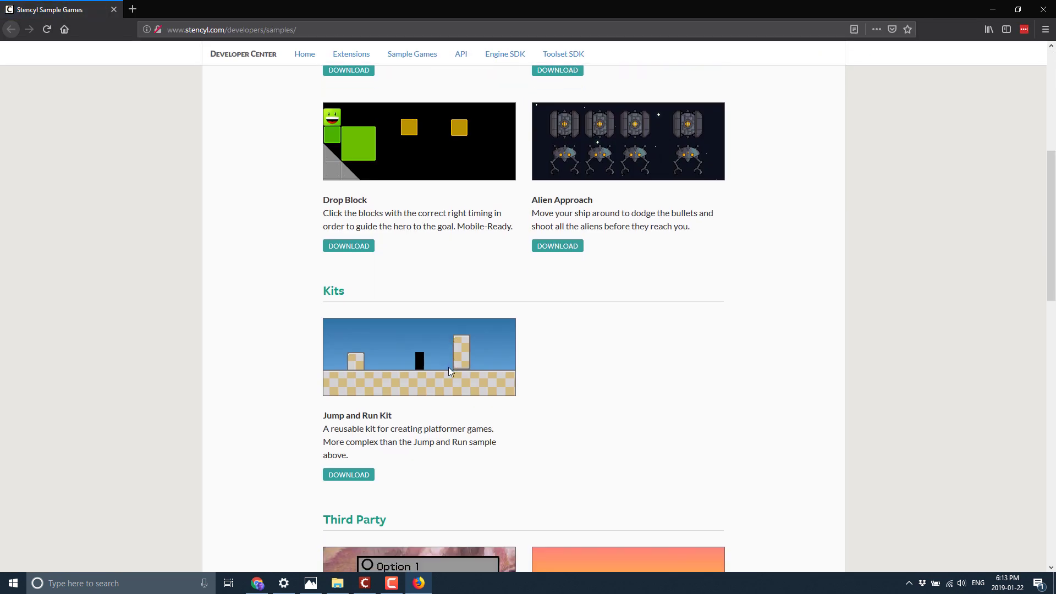
pyautogui.scroll(7, 448, 370)
pyautogui.hotkey('alt', 'Tab')
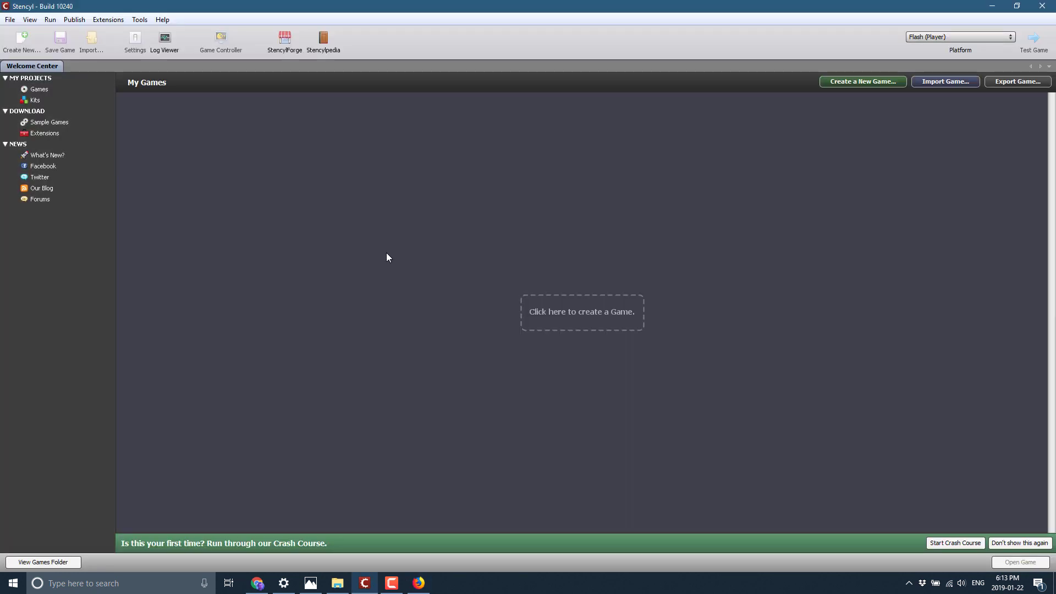
# Step: Create a new blank game named MyGame with the default screen size
pyautogui.click(582, 323)
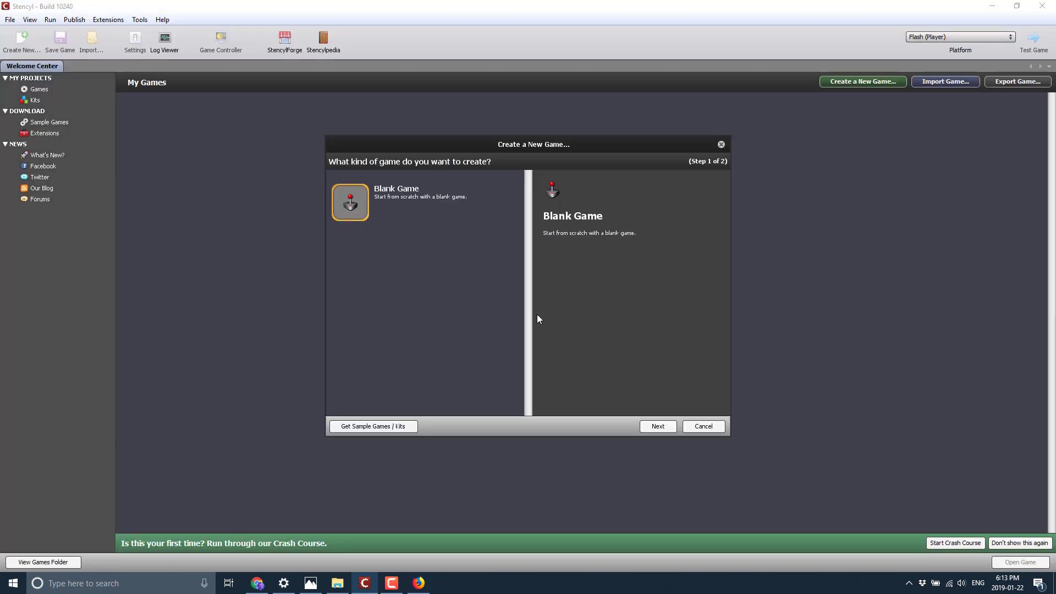
pyautogui.click(662, 428)
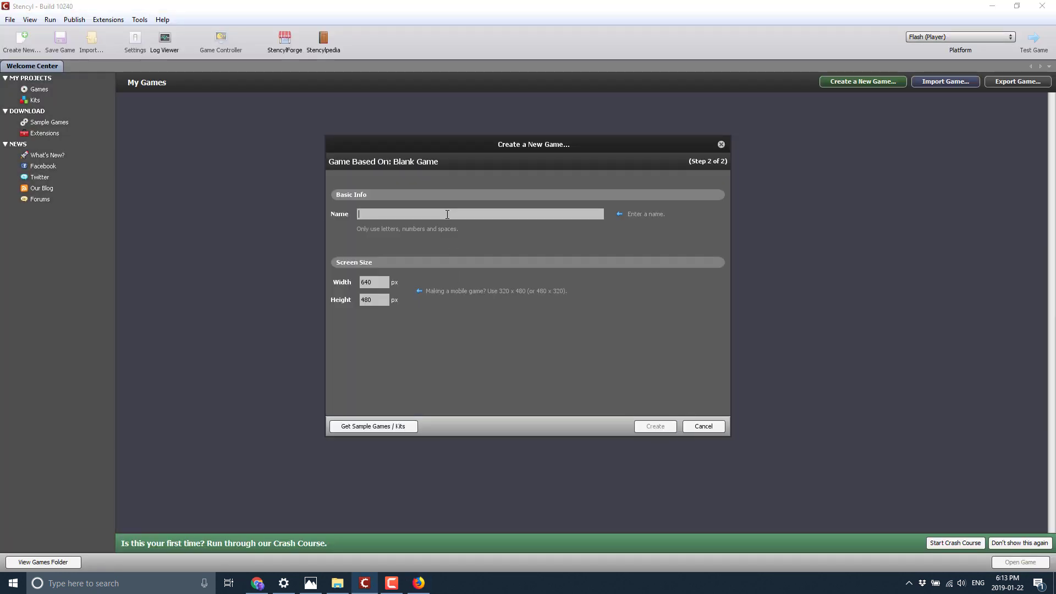
pyautogui.write('MyGame')
pyautogui.click(655, 427)
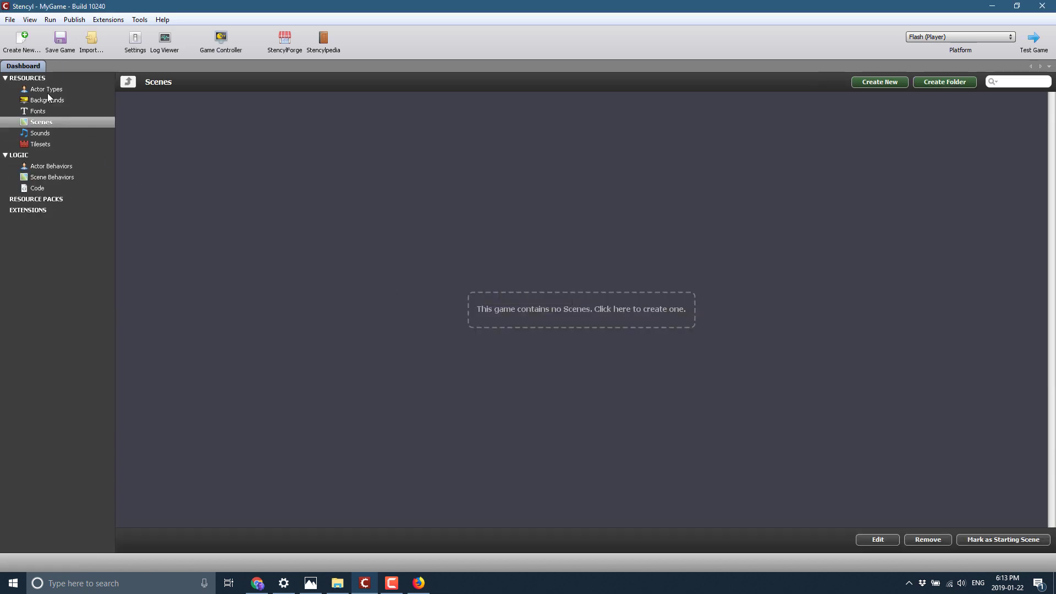
# Step: Look through the game's Backgrounds, Fonts, Scenes, Sounds and Tilesets resource categories
pyautogui.click(48, 102)
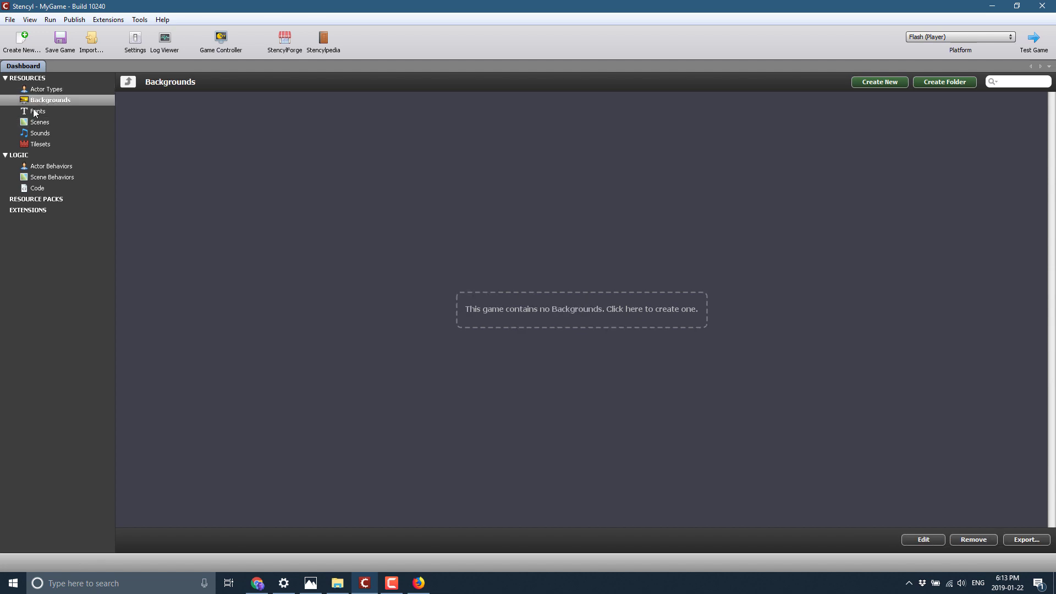
pyautogui.click(34, 113)
pyautogui.click(38, 123)
pyautogui.click(41, 134)
pyautogui.click(40, 145)
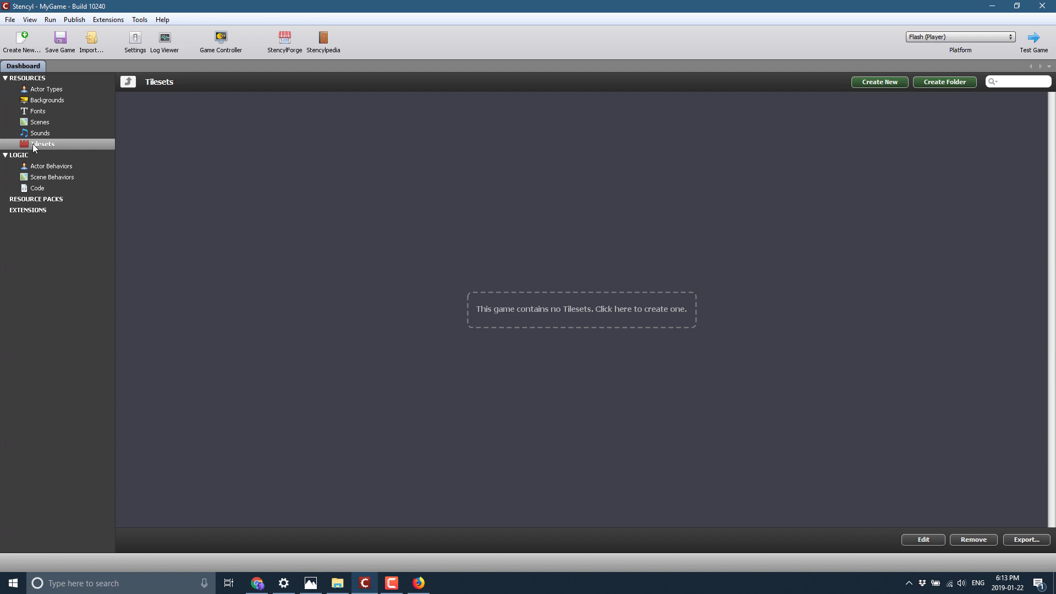
# Step: Download the Stencyl Book Tileset from the featured tilesets in StencylForge
pyautogui.click(51, 19)
pyautogui.moveTo(38, 23)
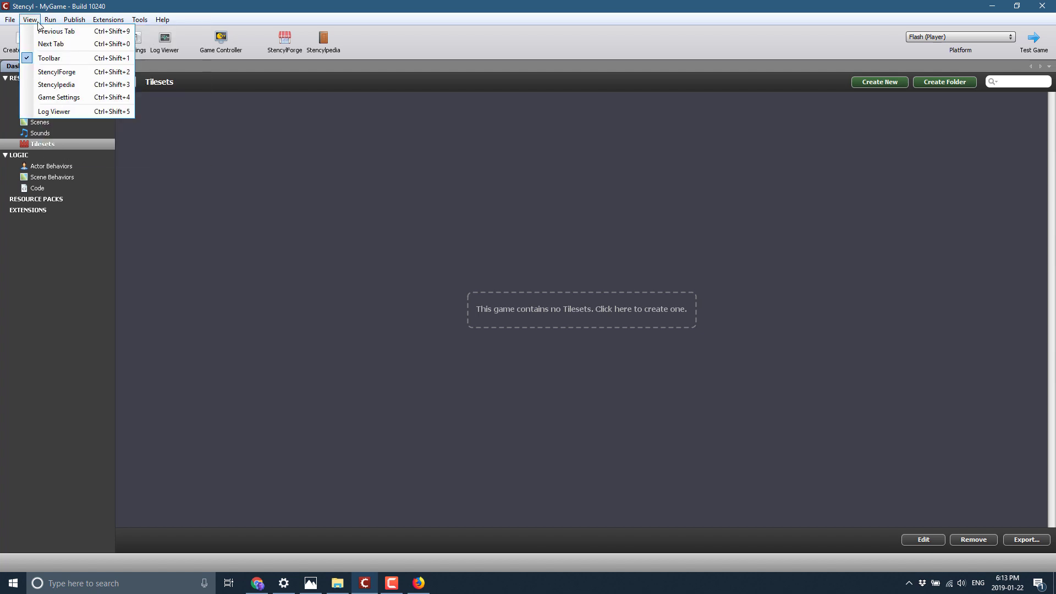
pyautogui.click(71, 76)
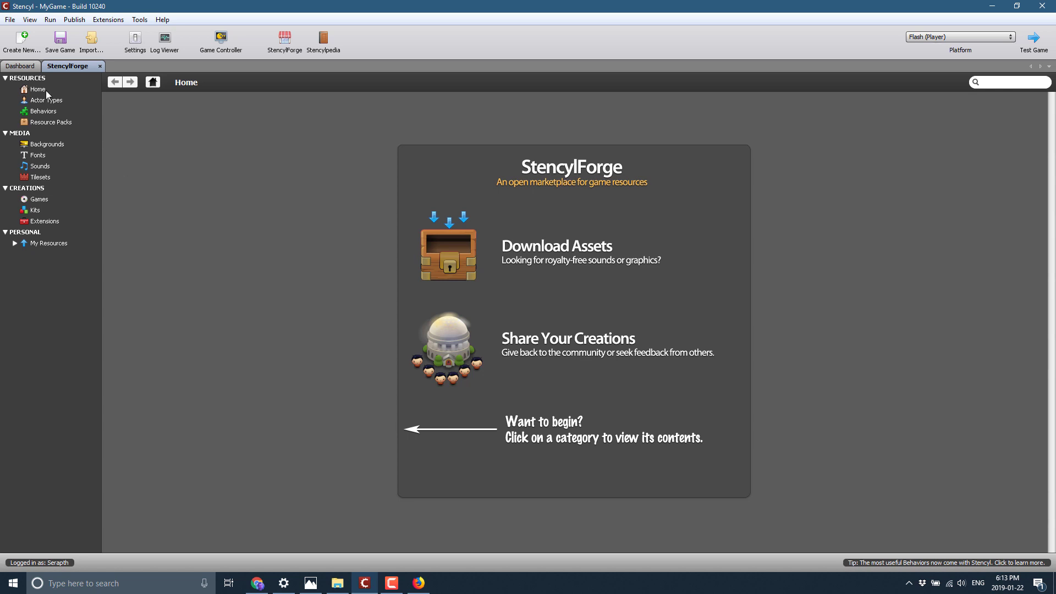
pyautogui.click(41, 177)
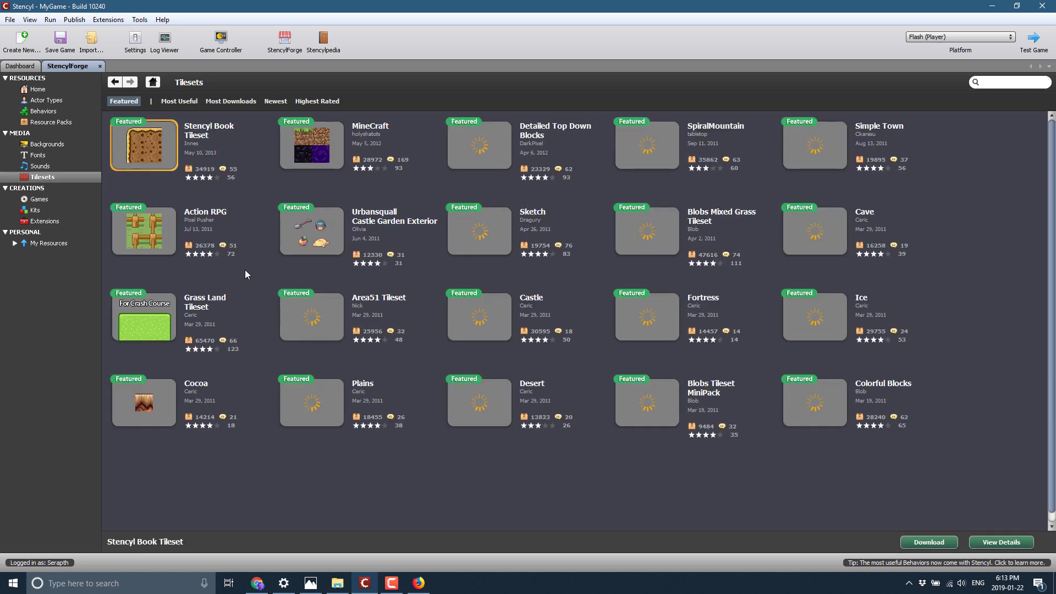
pyautogui.scroll(-1, 484, 275)
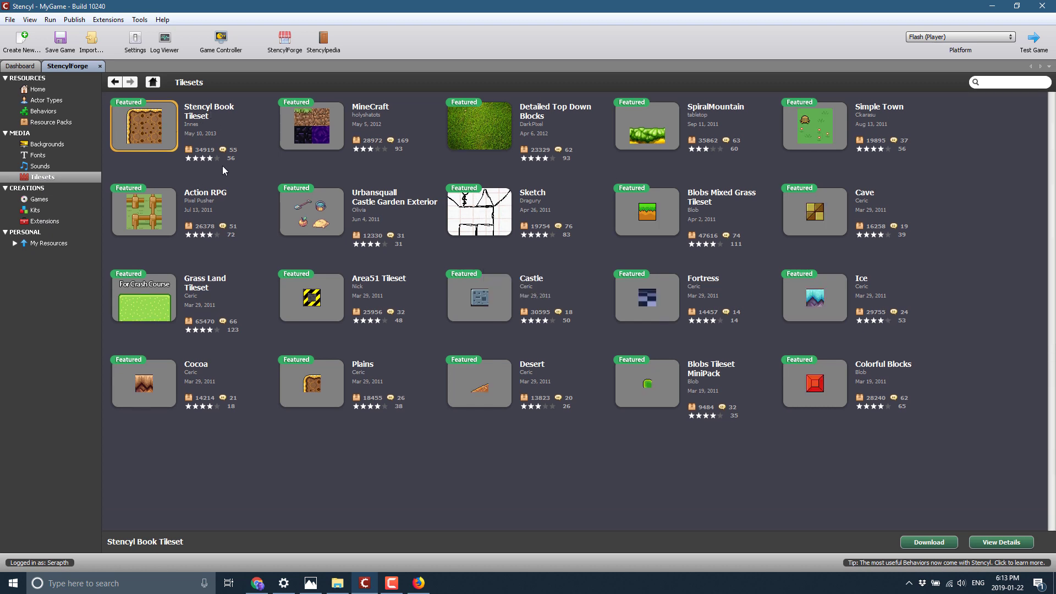
pyautogui.click(922, 543)
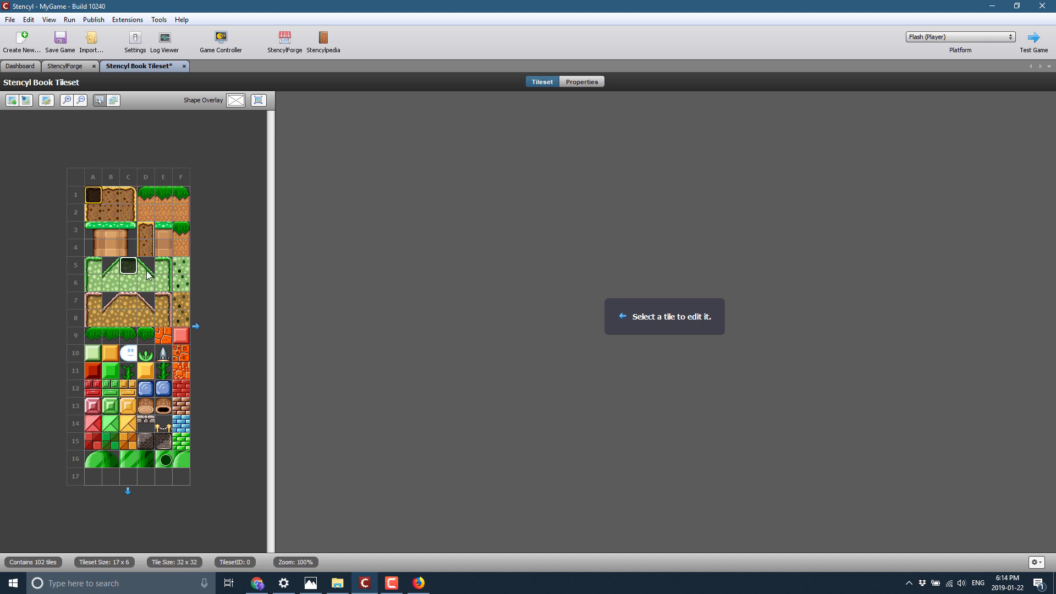
# Step: Inspect the collision bounds and frames of tile D7 in the Stencyl Book Tileset, and return to the Dashboard
pyautogui.click(146, 302)
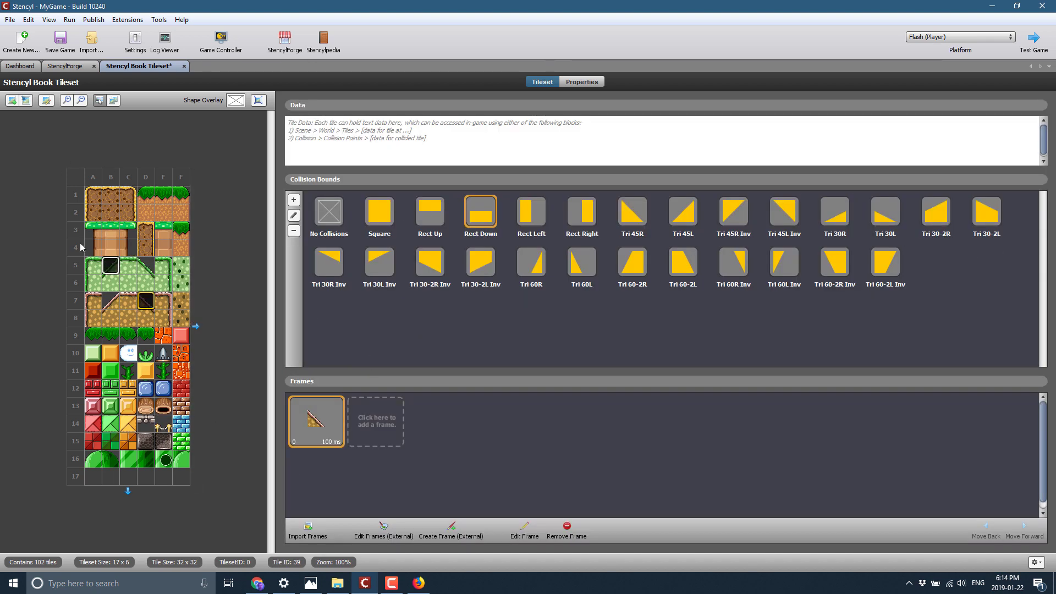
pyautogui.click(24, 67)
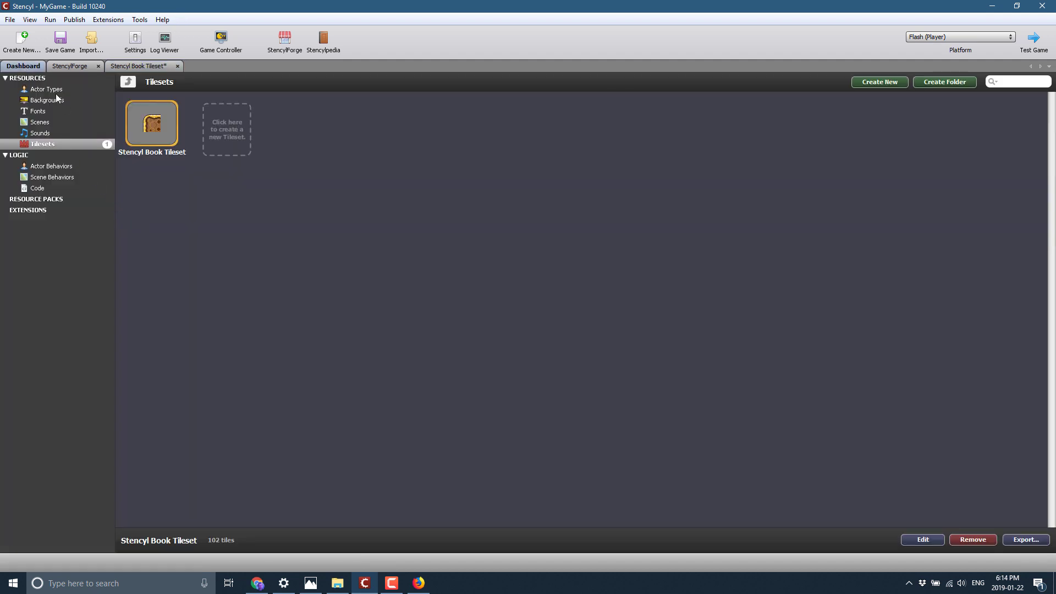
# Step: Create a scene named MyGame with the default size of 20 by 15 tiles and a solid background color
pyautogui.click(49, 123)
pyautogui.click(583, 312)
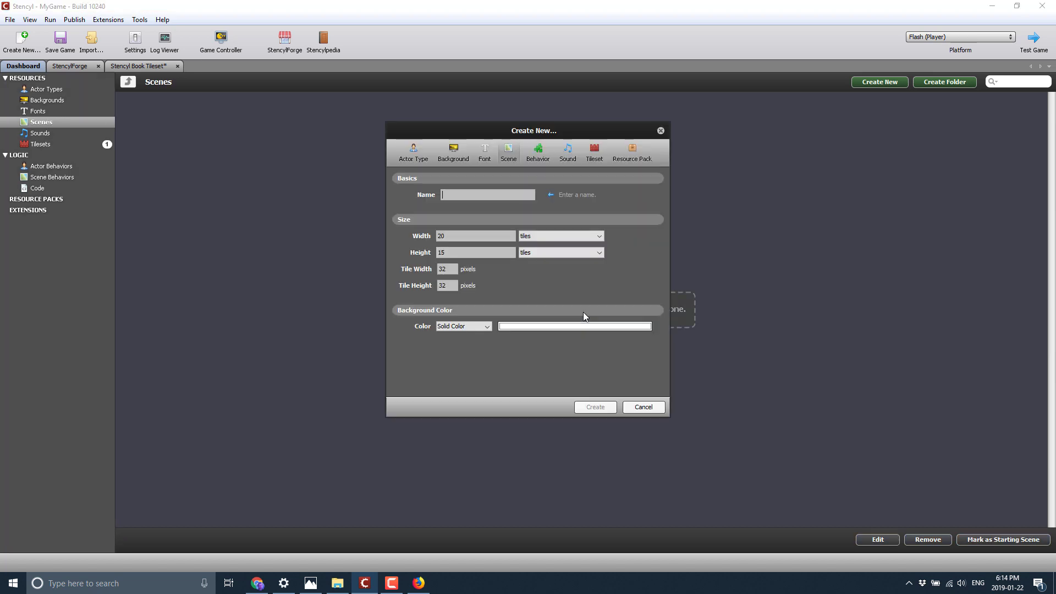
pyautogui.write('MyGame')
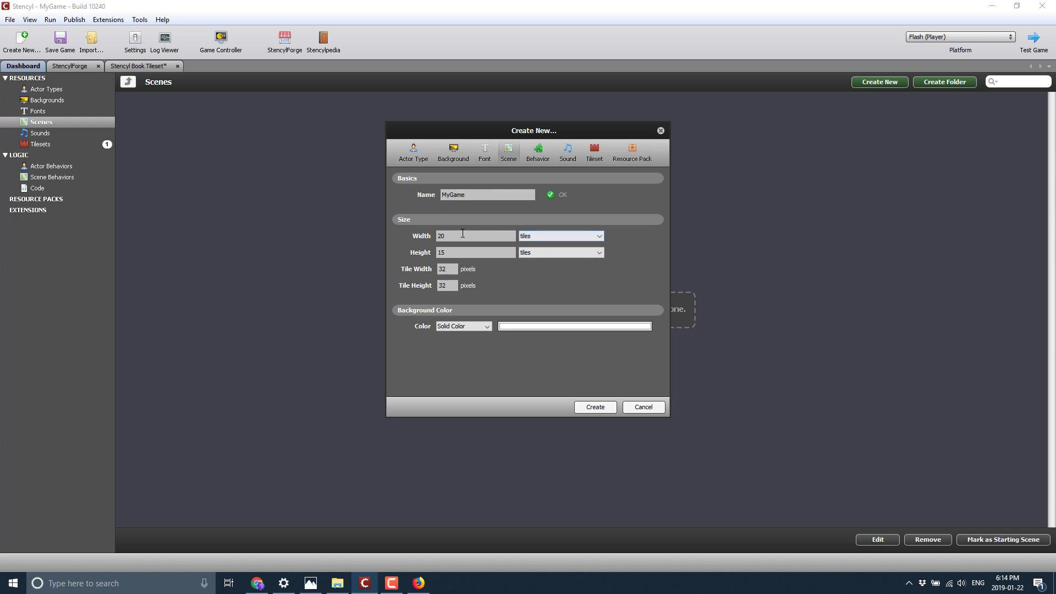
pyautogui.click(543, 235)
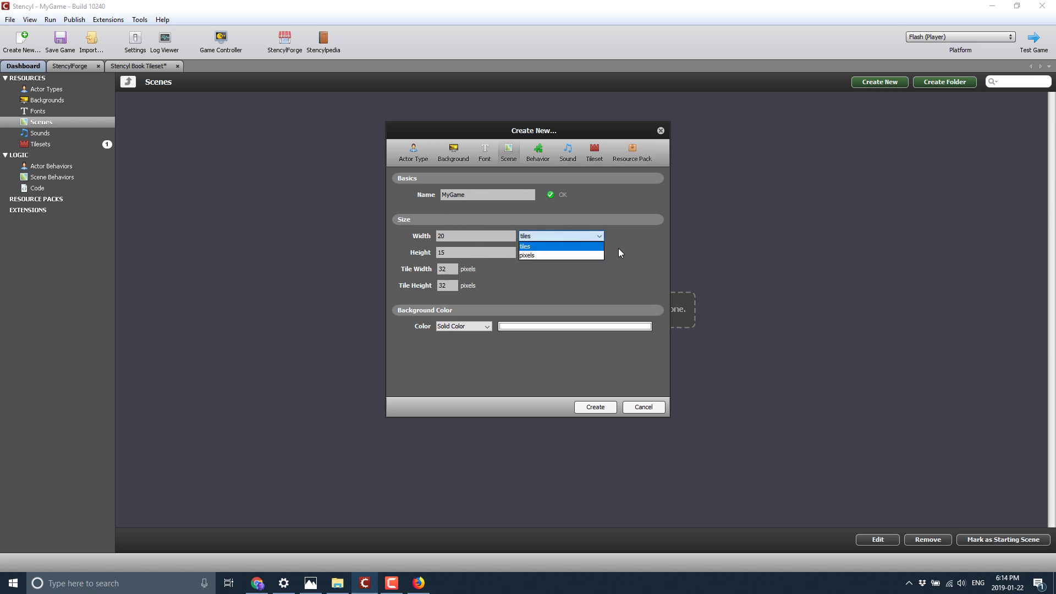
pyautogui.click(572, 279)
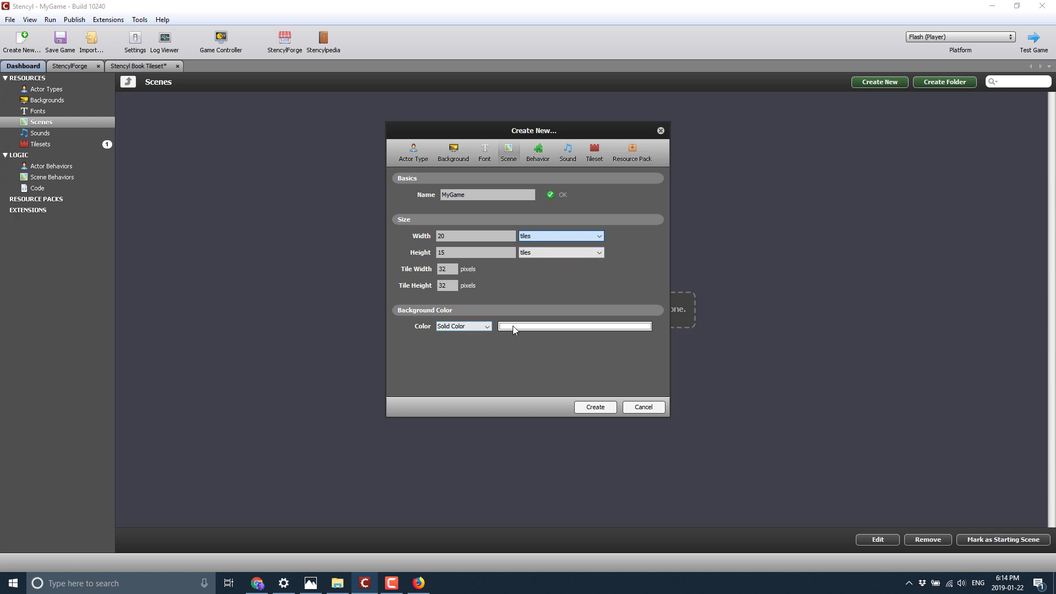
pyautogui.click(597, 409)
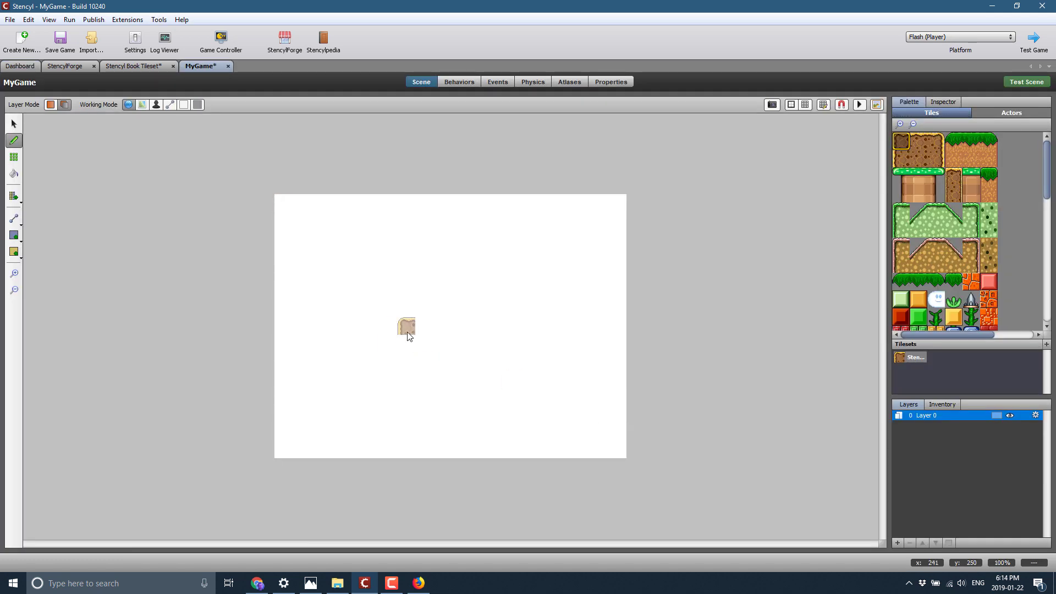
# Step: Paint a full row of brown dirt tiles along the scene's upper edge, with matching corner tiles at both ends
pyautogui.moveTo(918, 141); pyautogui.dragTo(902, 140)
pyautogui.click(280, 205)
pyautogui.click(919, 141)
pyautogui.click(335, 203)
pyautogui.click(318, 203)
pyautogui.moveTo(379, 203)
pyautogui.mouseDown()
pyautogui.moveTo(351, 198)
pyautogui.moveTo(592, 199)
pyautogui.mouseUp()
pyautogui.click(936, 142)
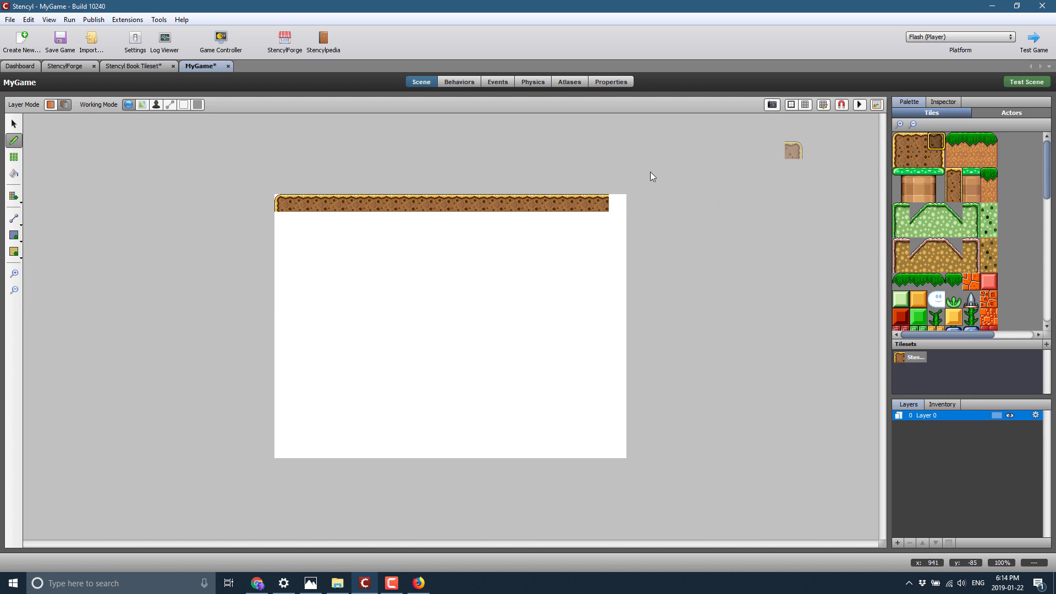
pyautogui.click(616, 204)
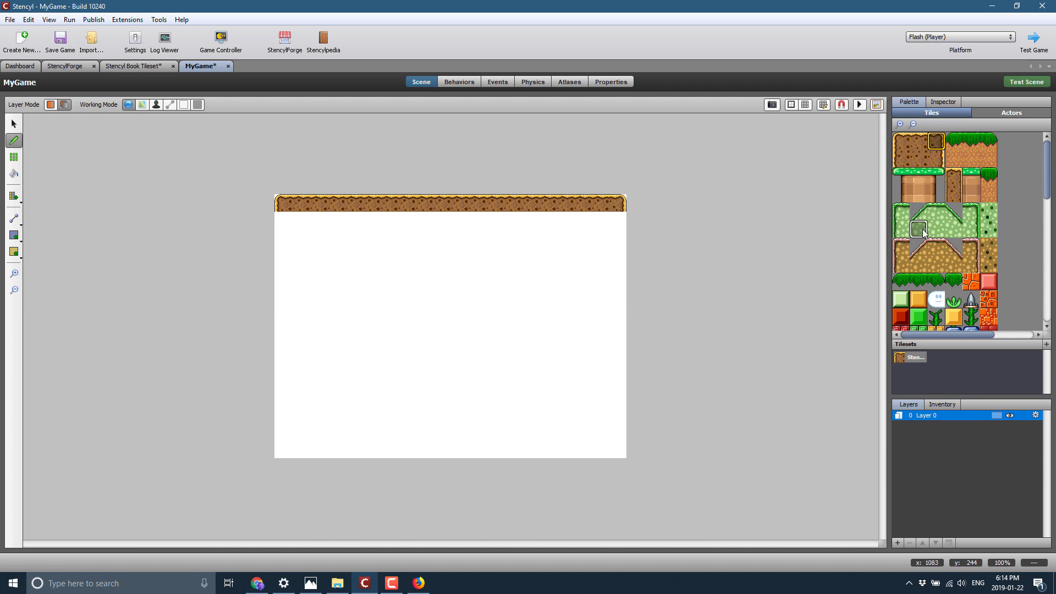
# Step: Place a two-tile-high green grass platform with a sloped left end in the middle-left area of the scene
pyautogui.moveTo(919, 211); pyautogui.dragTo(936, 229)
pyautogui.click(307, 329)
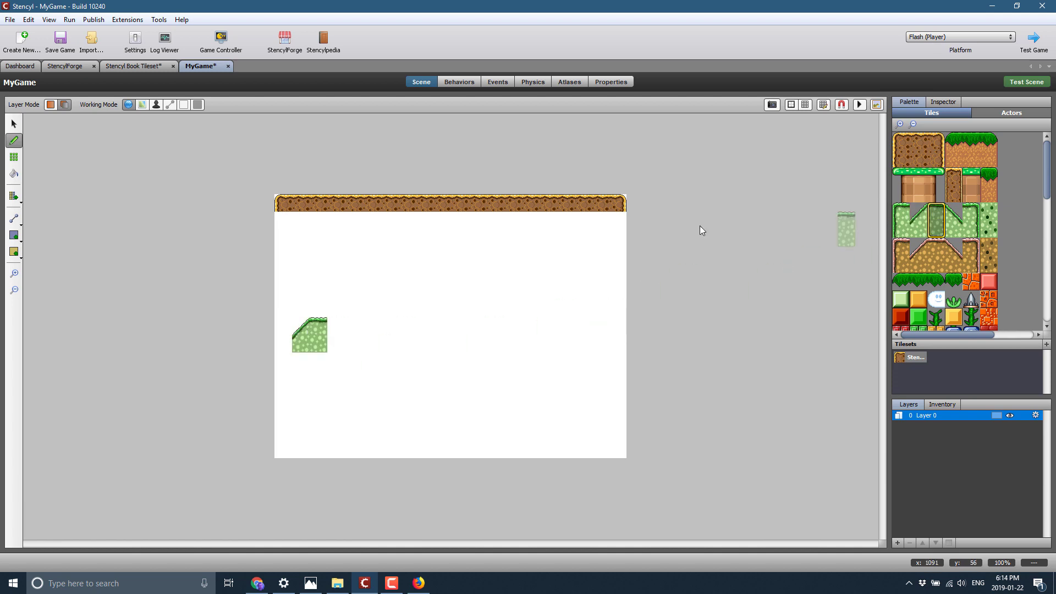
pyautogui.click(337, 326)
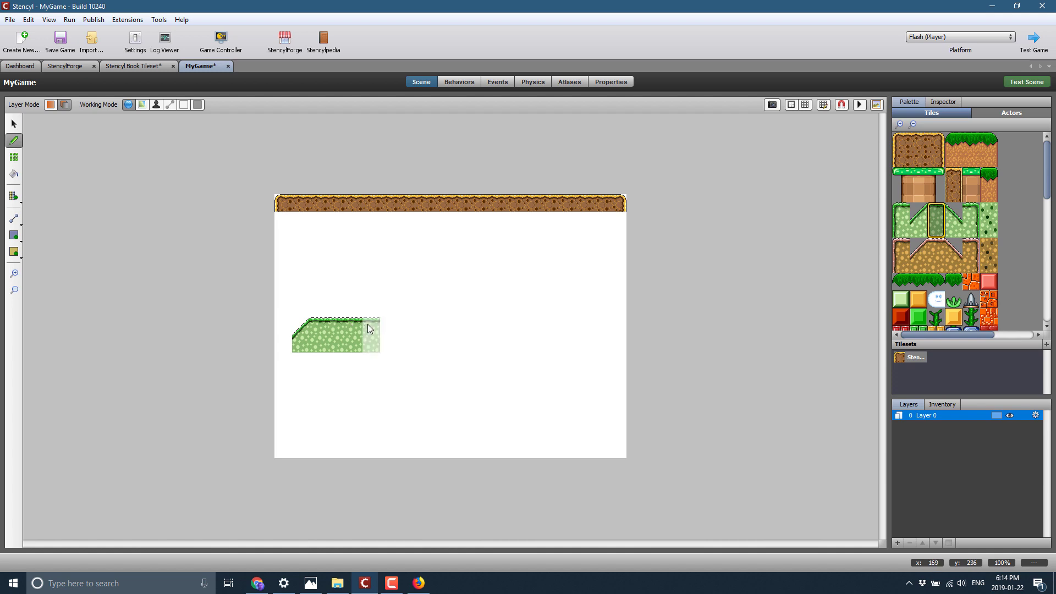
pyautogui.click(388, 324)
pyautogui.click(407, 325)
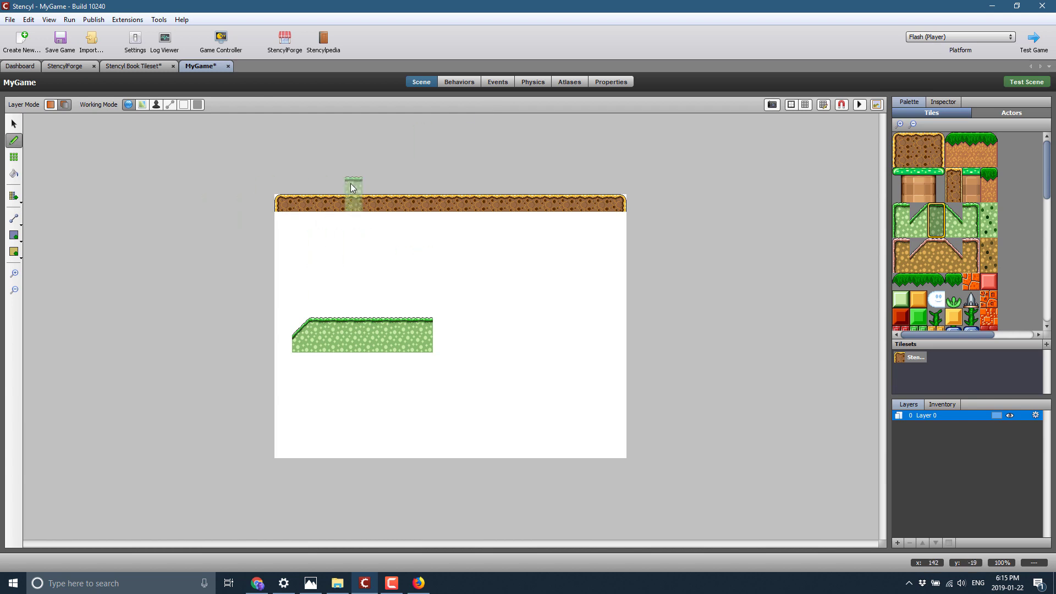
# Step: Save the game, look at the scene's Behaviors page, and return to the scene view
pyautogui.hotkey('ctrl', 's')
pyautogui.click(453, 82)
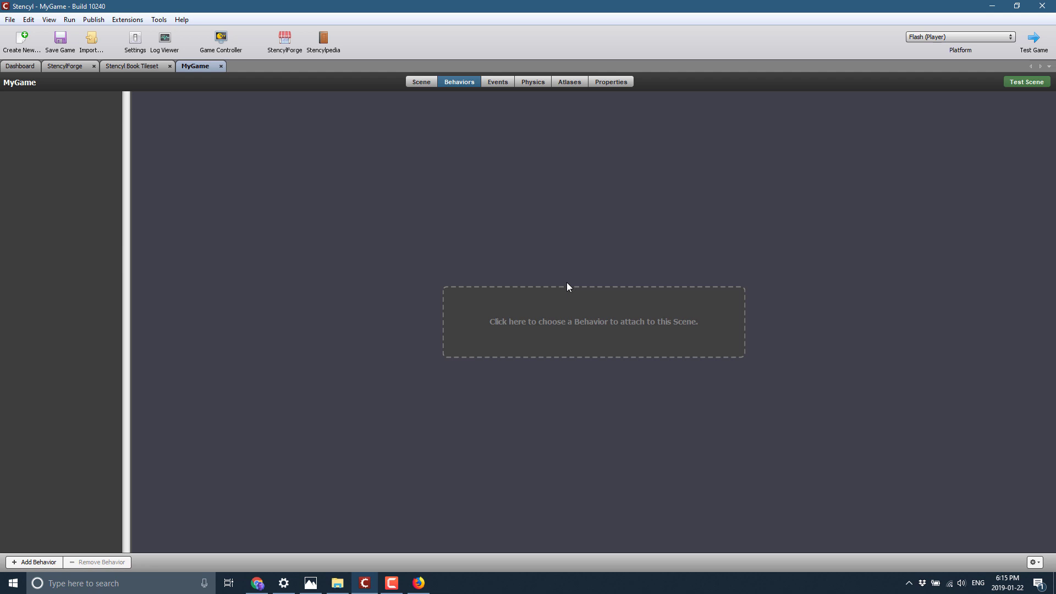
pyautogui.click(433, 85)
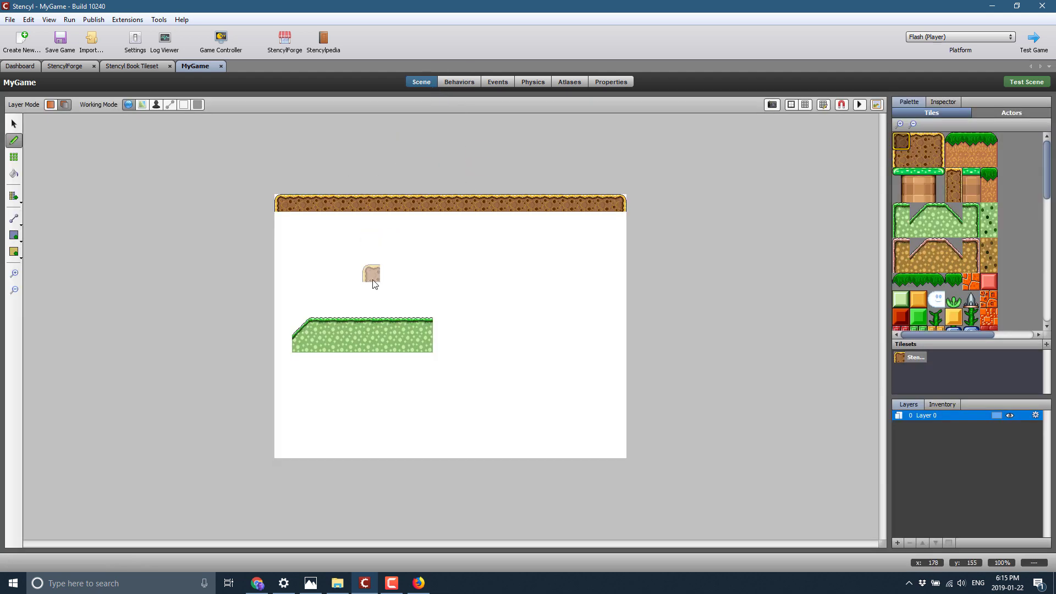
# Step: Create a new actor type named Player
pyautogui.click(22, 67)
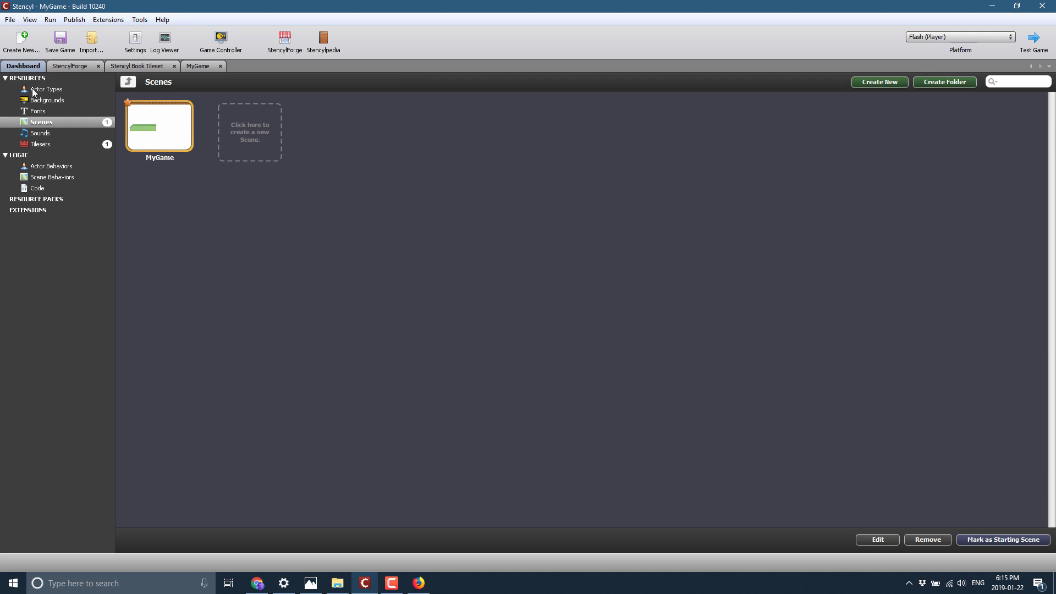
pyautogui.click(34, 90)
pyautogui.click(612, 300)
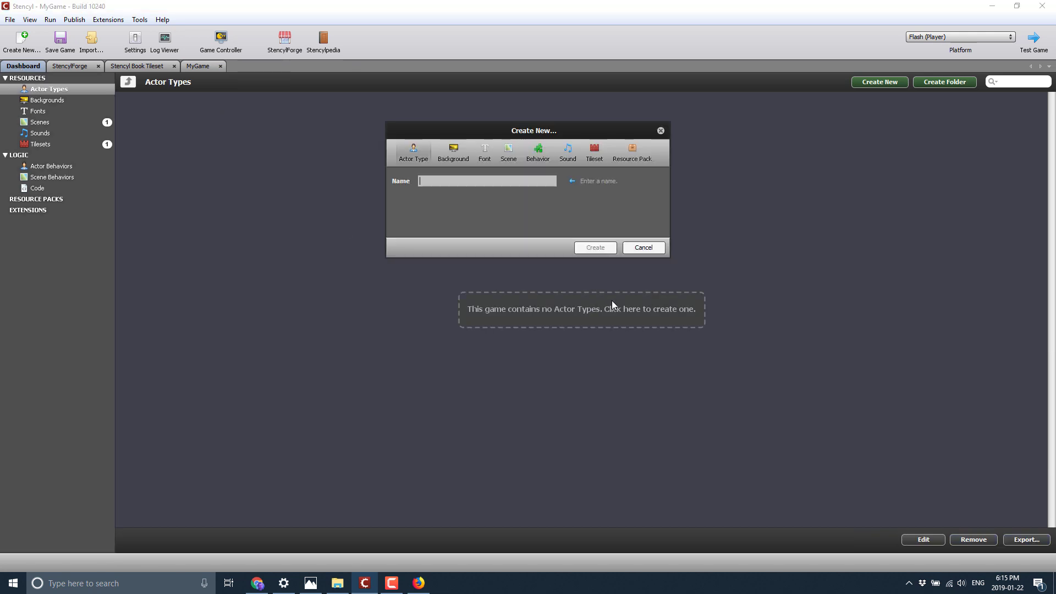
pyautogui.write('Player')
pyautogui.click(596, 250)
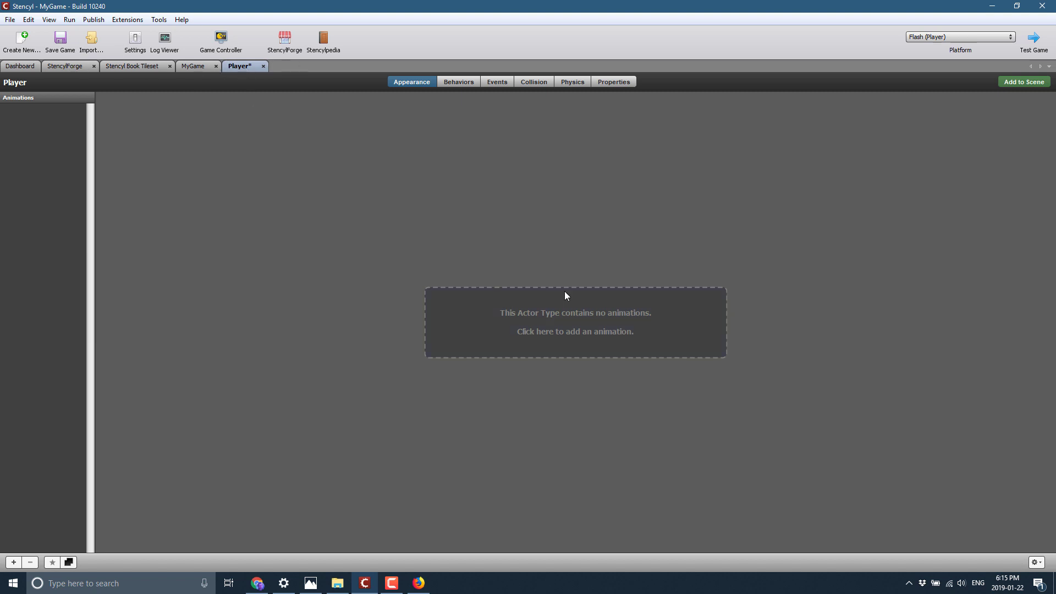
# Step: Look through the featured Actor Types, Resource Packs and Behaviors in StencylForge, ending on Actor Types
pyautogui.click(63, 66)
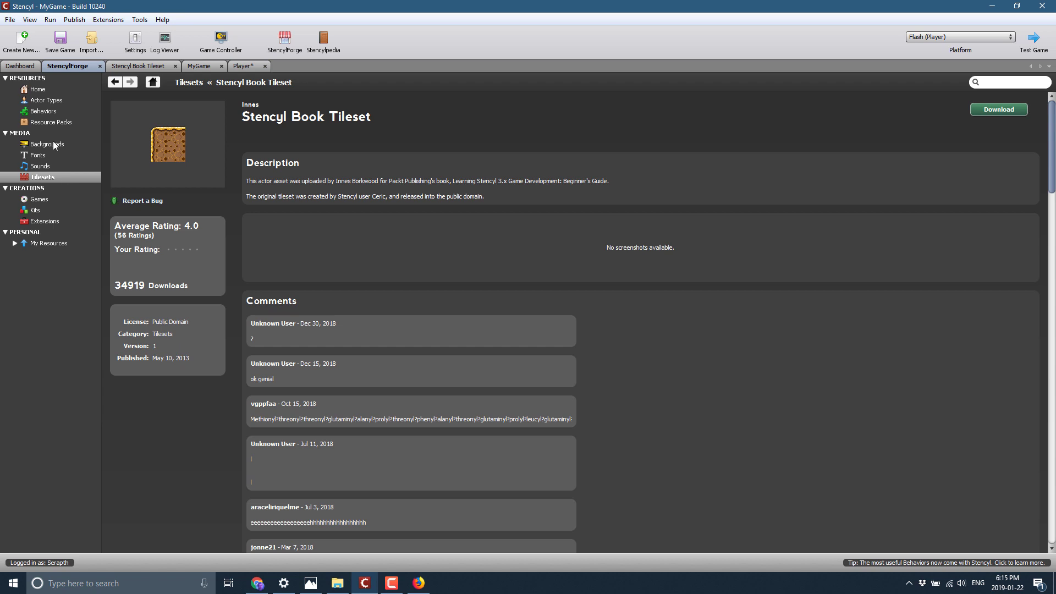
pyautogui.click(44, 101)
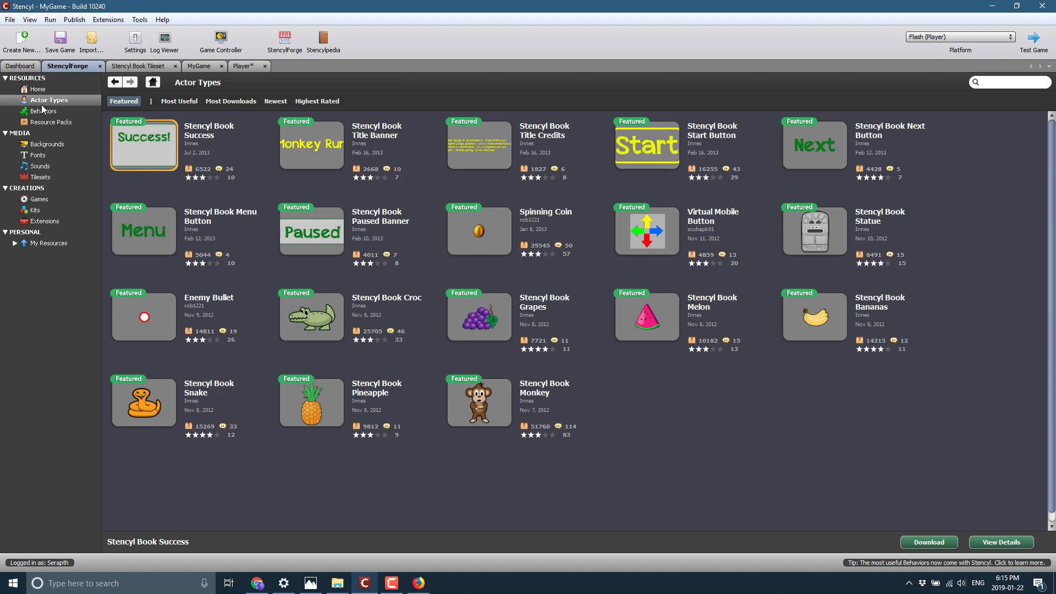
pyautogui.click(46, 121)
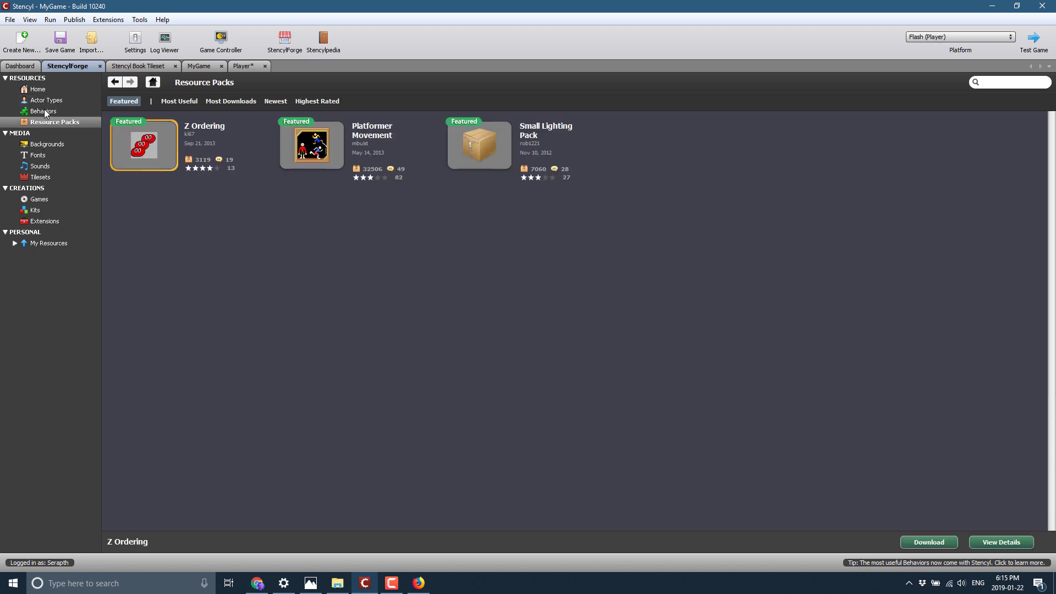
pyautogui.click(44, 110)
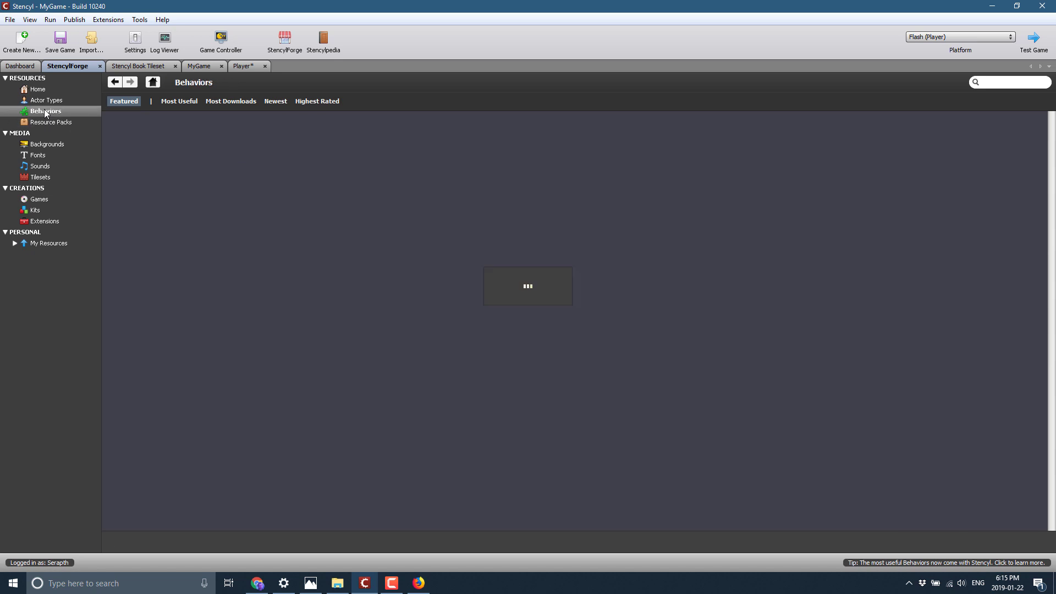
pyautogui.click(45, 101)
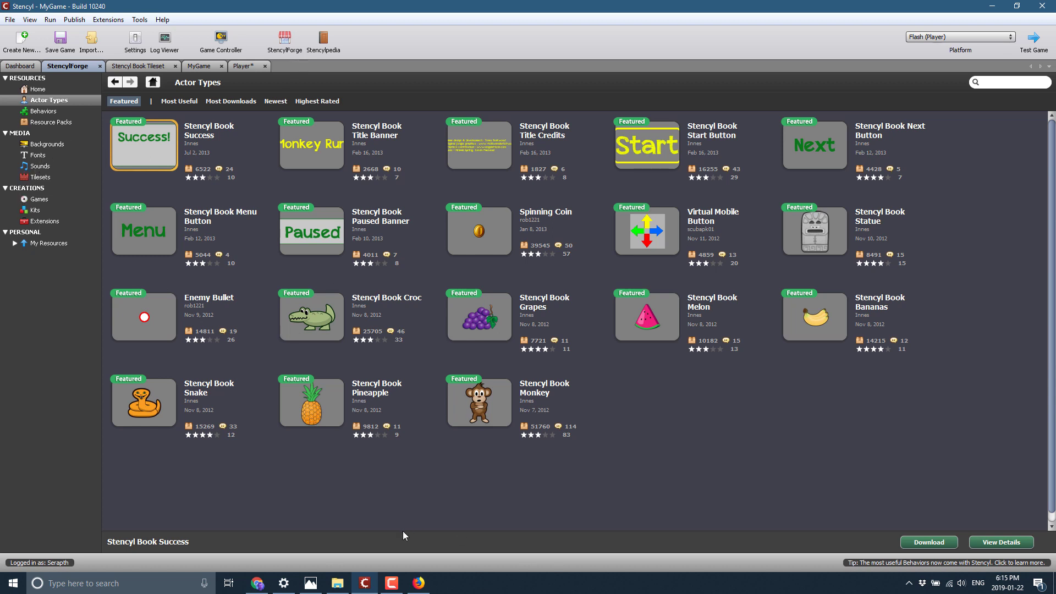
pyautogui.moveTo(424, 591)
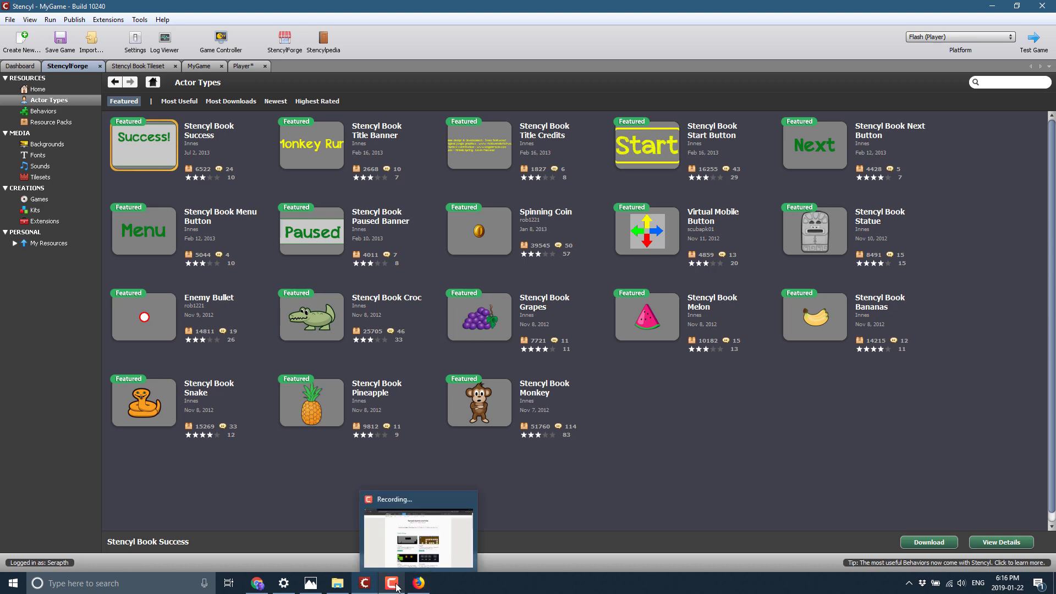
pyautogui.click(363, 582)
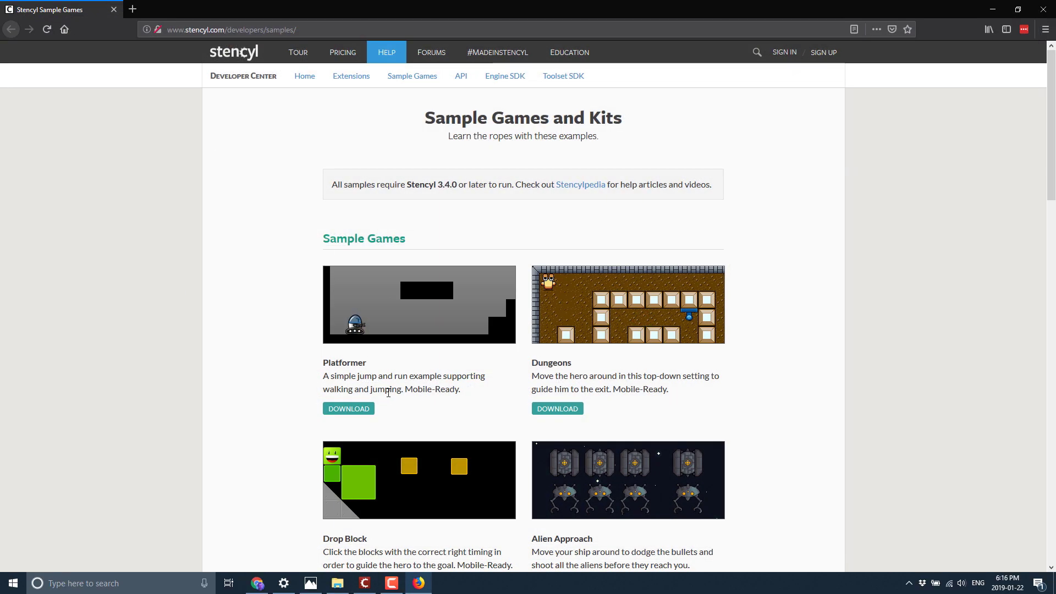
pyautogui.hotkey('alt', 'Tab')
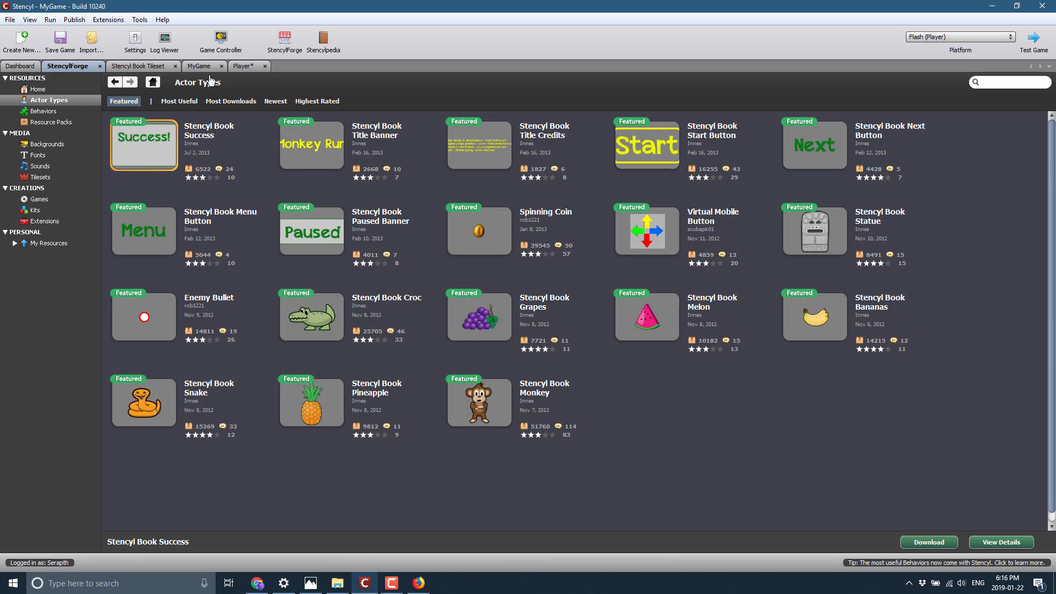
# Step: Add an animation to the Player actor type and start importing a frame for it
pyautogui.click(243, 65)
pyautogui.click(546, 333)
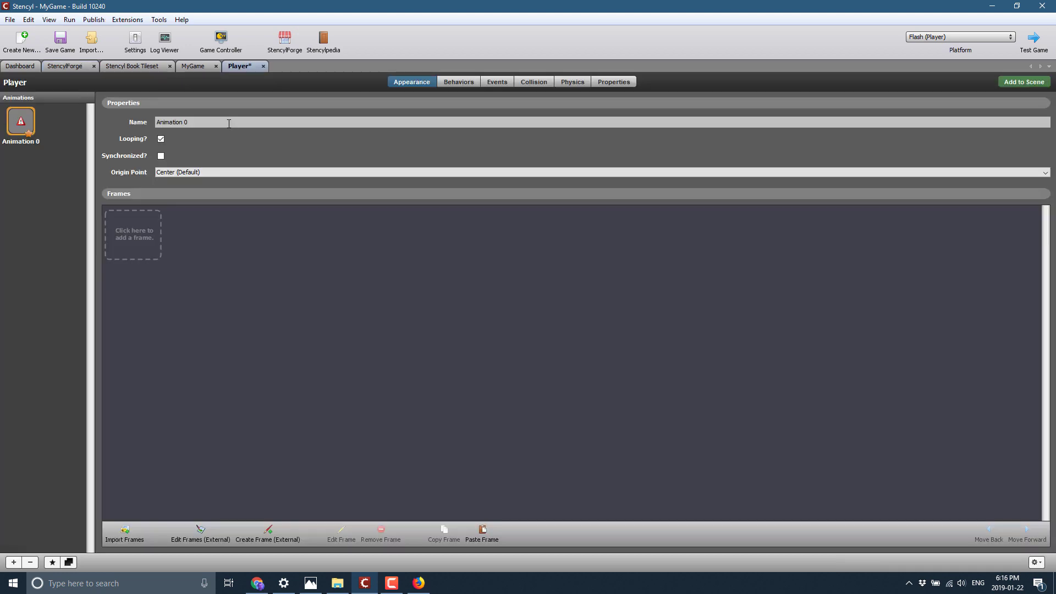
pyautogui.click(127, 235)
# Step: Start choosing the frame's image file and browse to the D drive
pyautogui.click(350, 175)
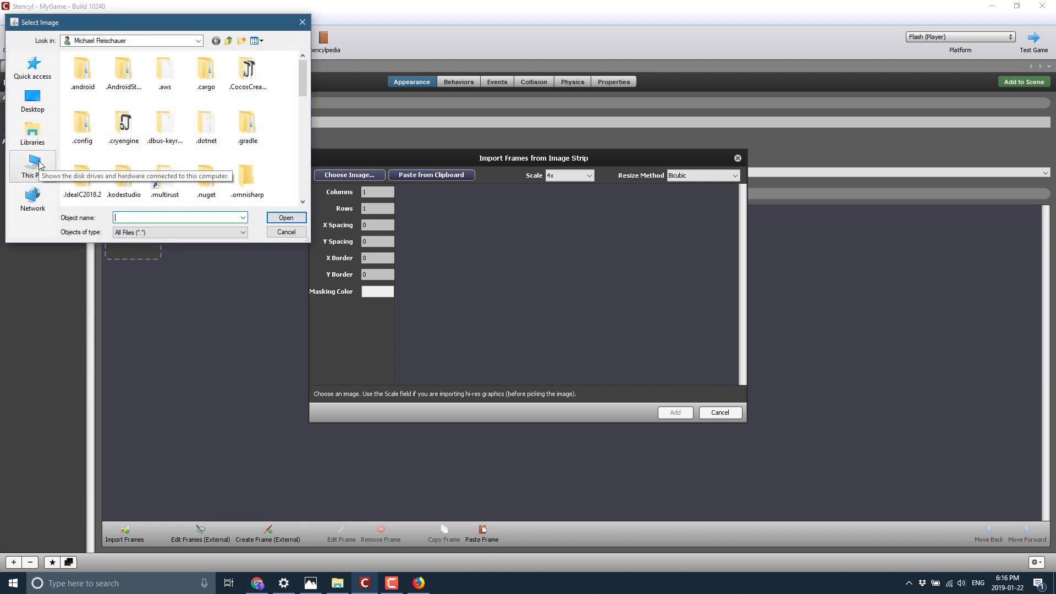
pyautogui.click(34, 165)
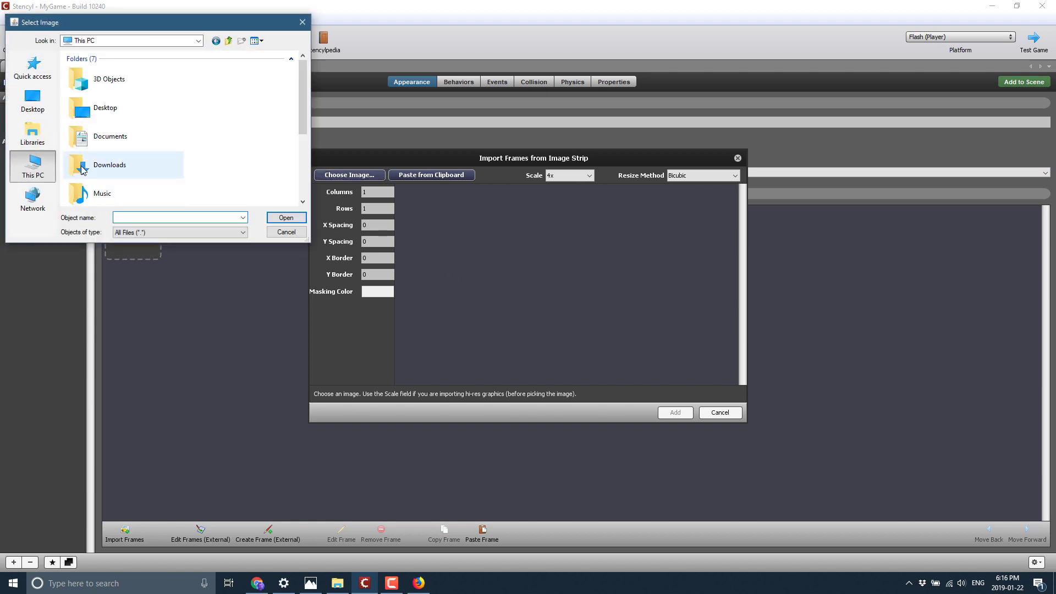
pyautogui.scroll(-3, 148, 156)
pyautogui.scroll(3, 148, 156)
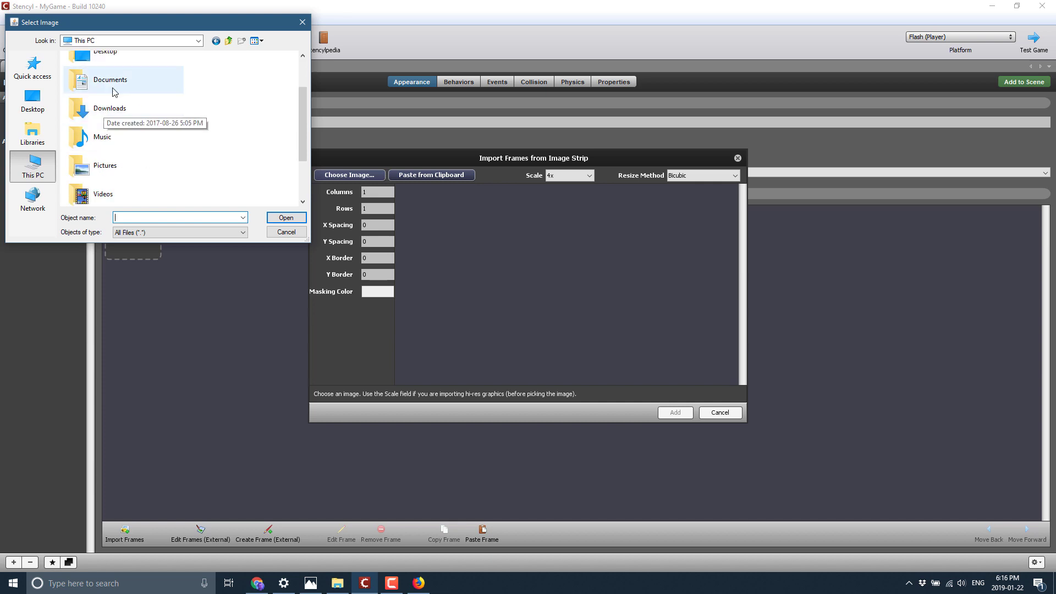
pyautogui.doubleClick(132, 79)
pyautogui.scroll(-2, 132, 115)
pyautogui.scroll(2, 160, 138)
pyautogui.click(199, 42)
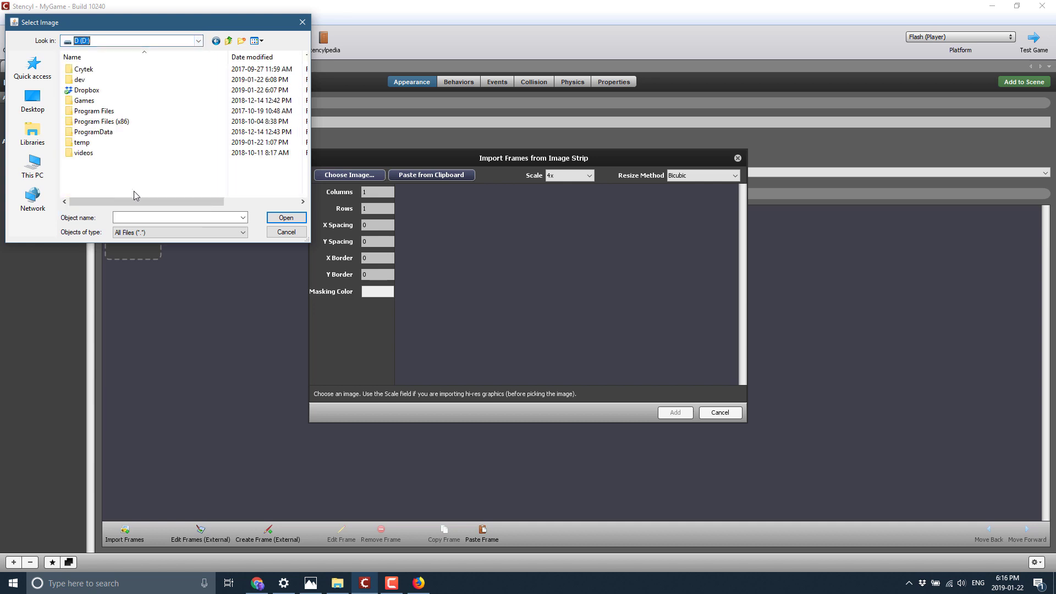
pyautogui.click(93, 192)
# Step: Choose the Player128_green image from the Dropbox, Projects, Godot, Assets, 720pSized folder as the frame's image
pyautogui.doubleClick(92, 91)
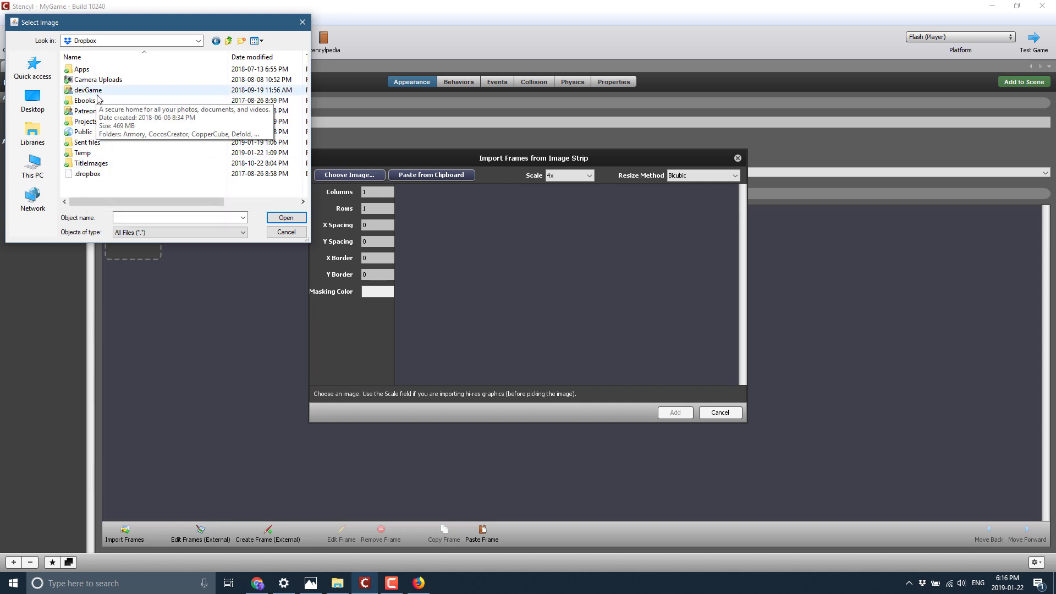
pyautogui.doubleClick(85, 121)
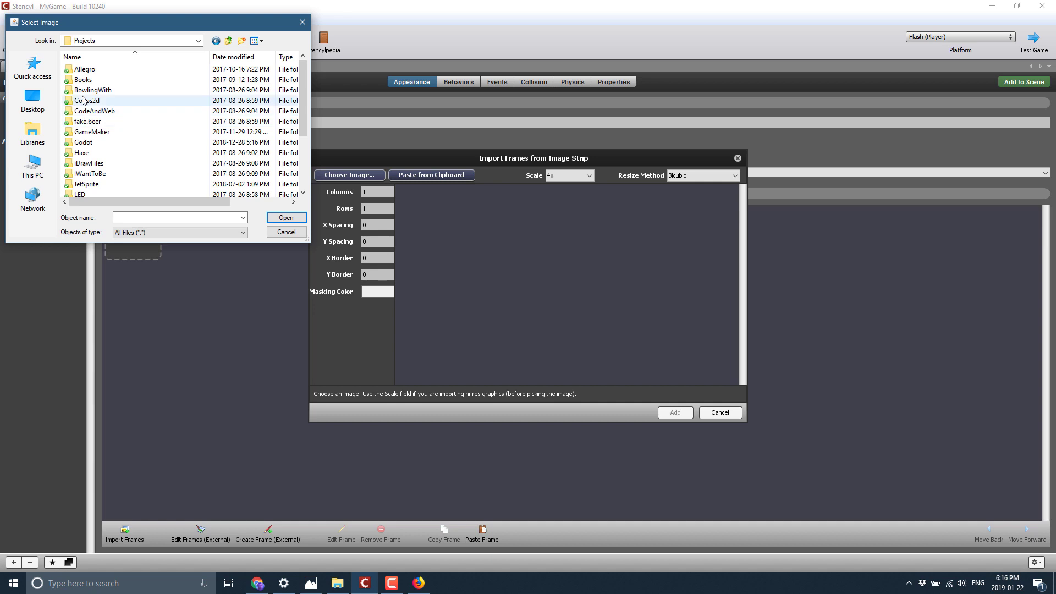
pyautogui.doubleClick(84, 142)
pyautogui.doubleClick(83, 71)
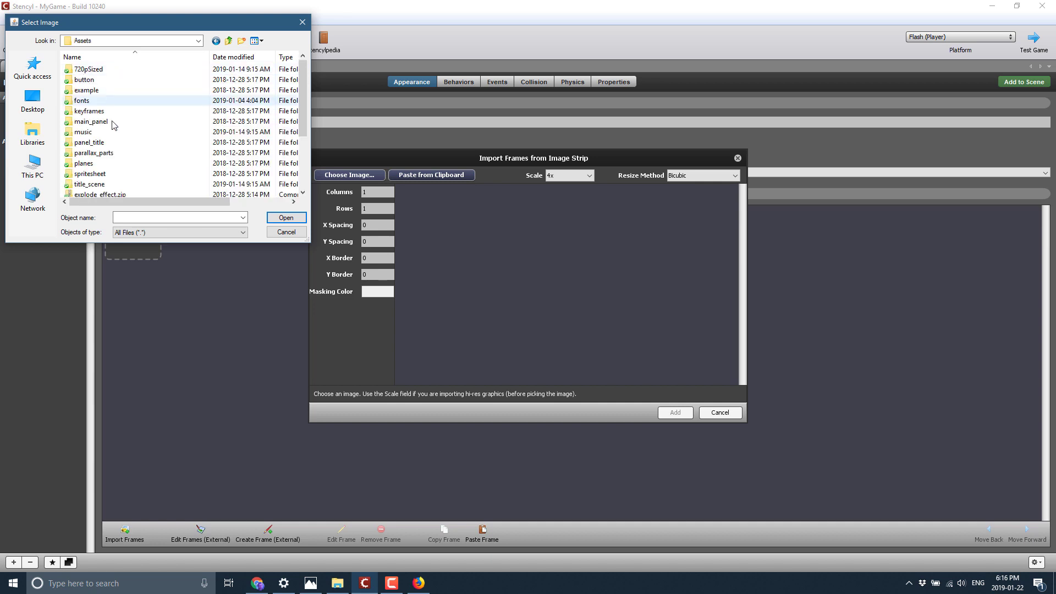
pyautogui.doubleClick(84, 71)
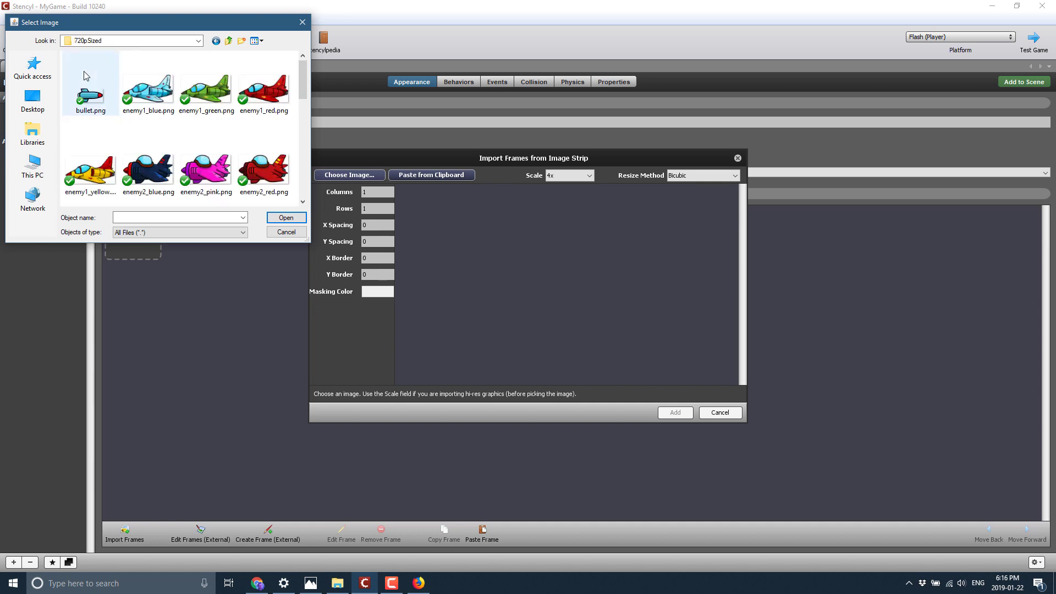
pyautogui.scroll(-5, 231, 162)
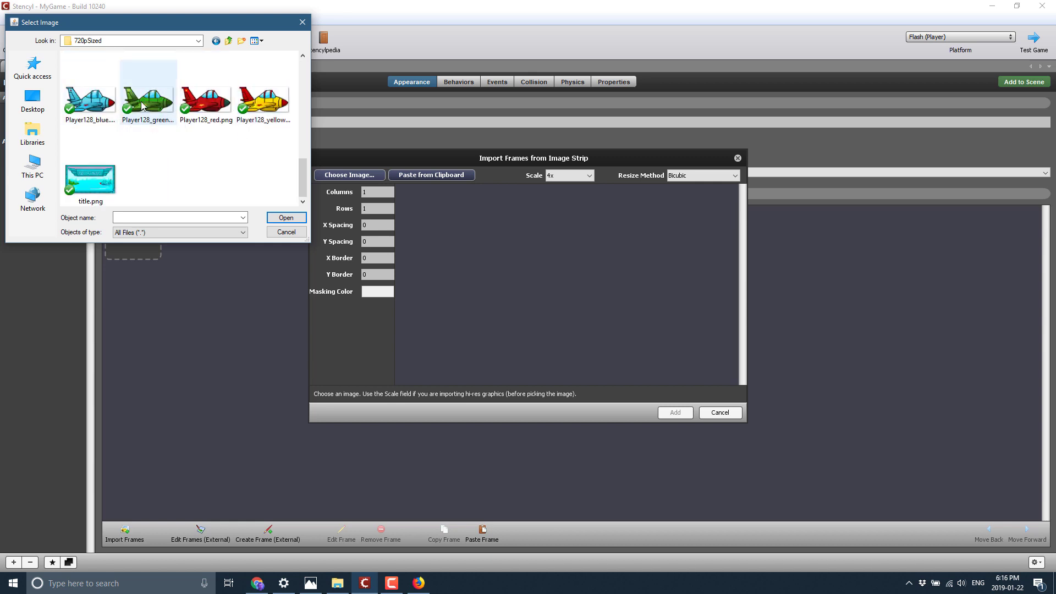
pyautogui.doubleClick(147, 99)
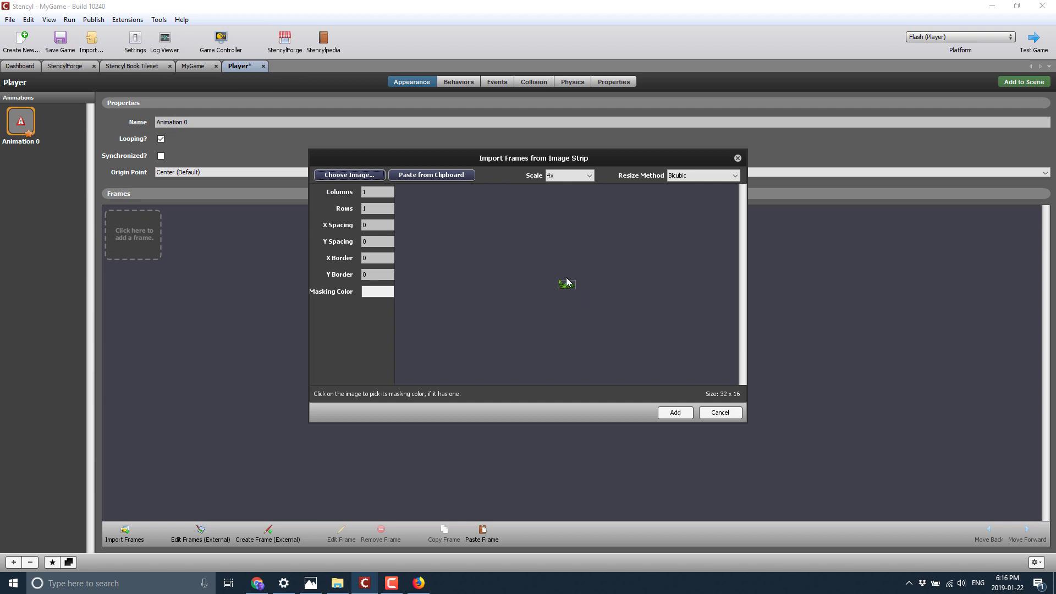
# Step: Check the import scale options and add the green plane image as the animation's first frame
pyautogui.click(577, 179)
pyautogui.click(577, 186)
pyautogui.click(578, 183)
pyautogui.click(562, 221)
pyautogui.click(676, 413)
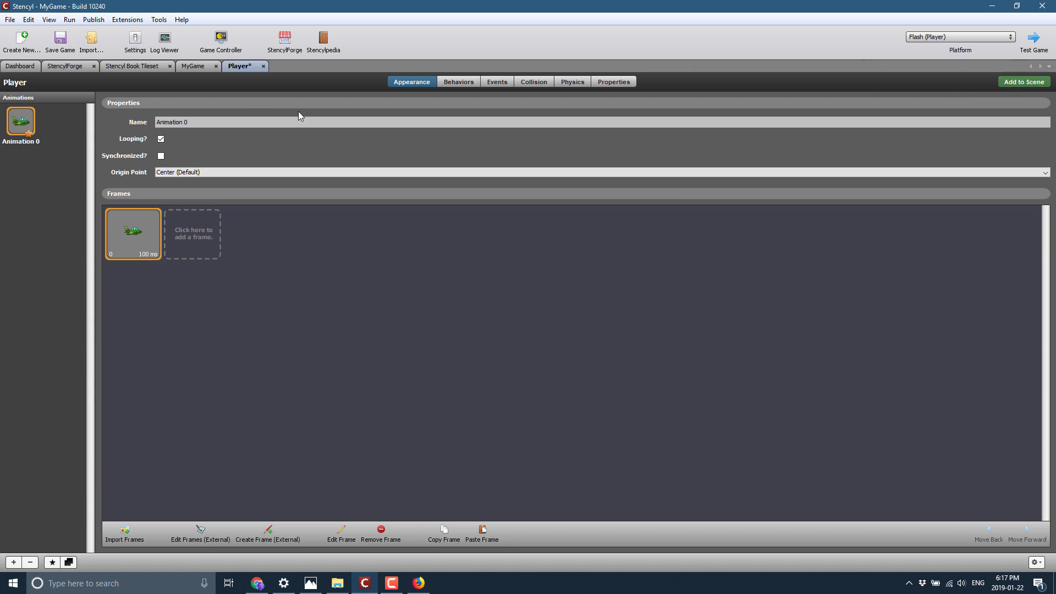
# Step: Save the Player actor type, place one Player actor in the MyGame scene between the brown and green tiles, and save the scene
pyautogui.hotkey('ctrl', 's')
pyautogui.click(195, 67)
pyautogui.click(1013, 112)
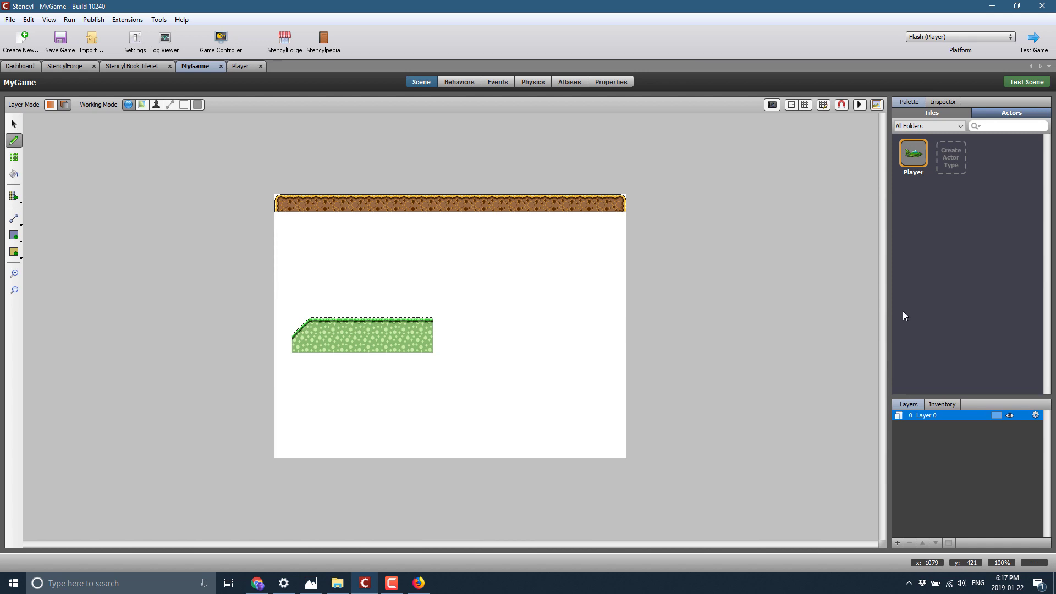
pyautogui.click(308, 243)
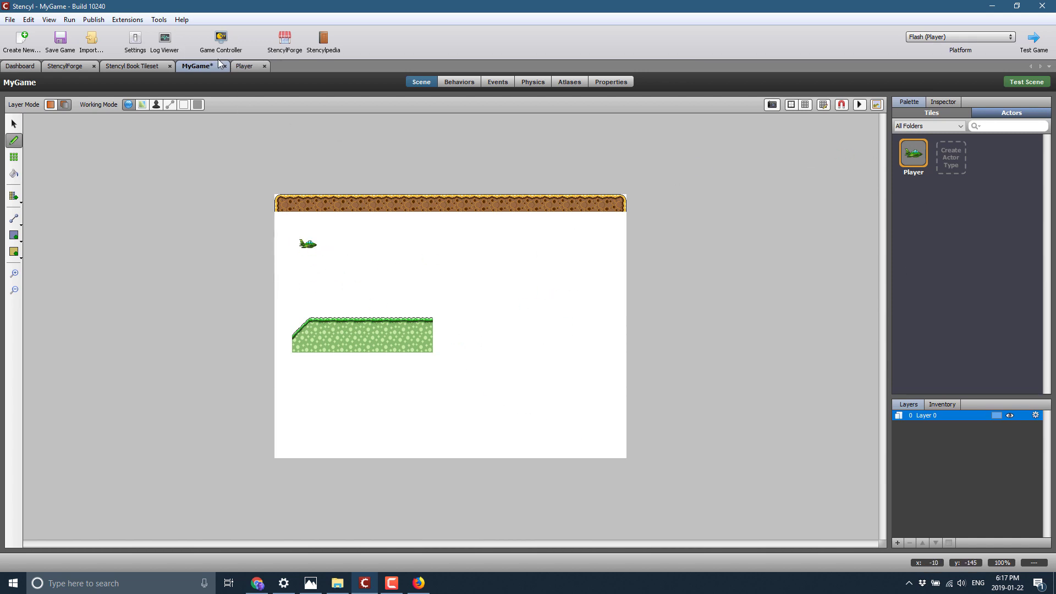
pyautogui.hotkey('ctrl', 's')
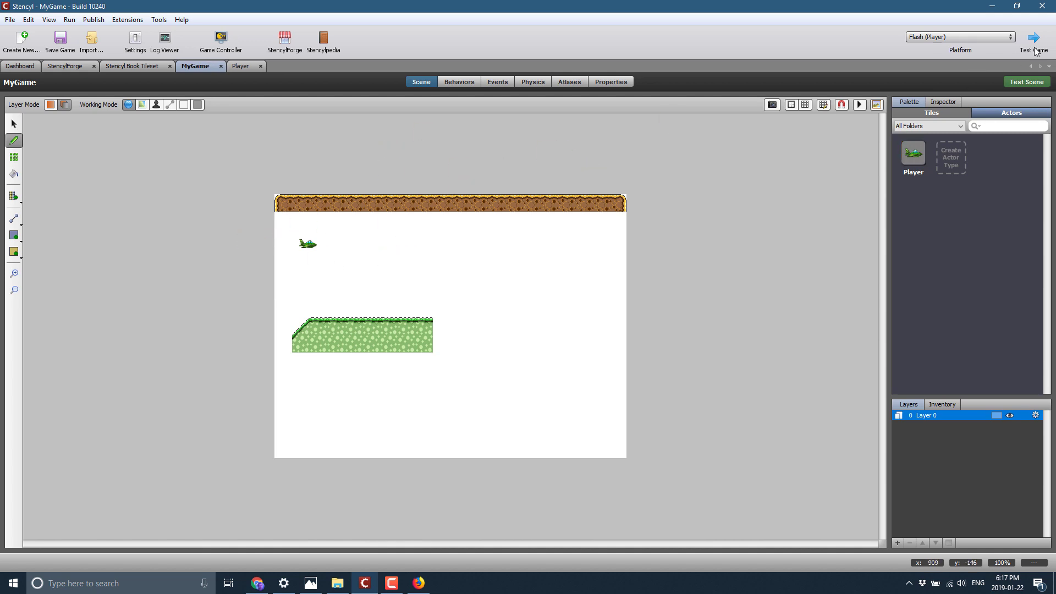
# Step: Set the target platform to HTML5 and test the game
pyautogui.click(1004, 37)
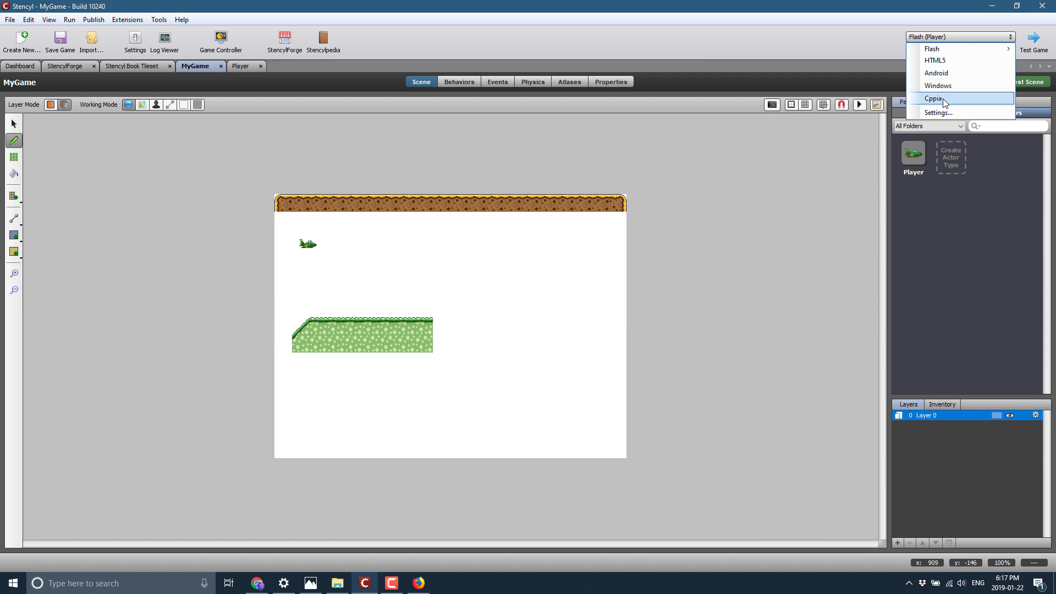
pyautogui.click(954, 60)
pyautogui.click(1037, 44)
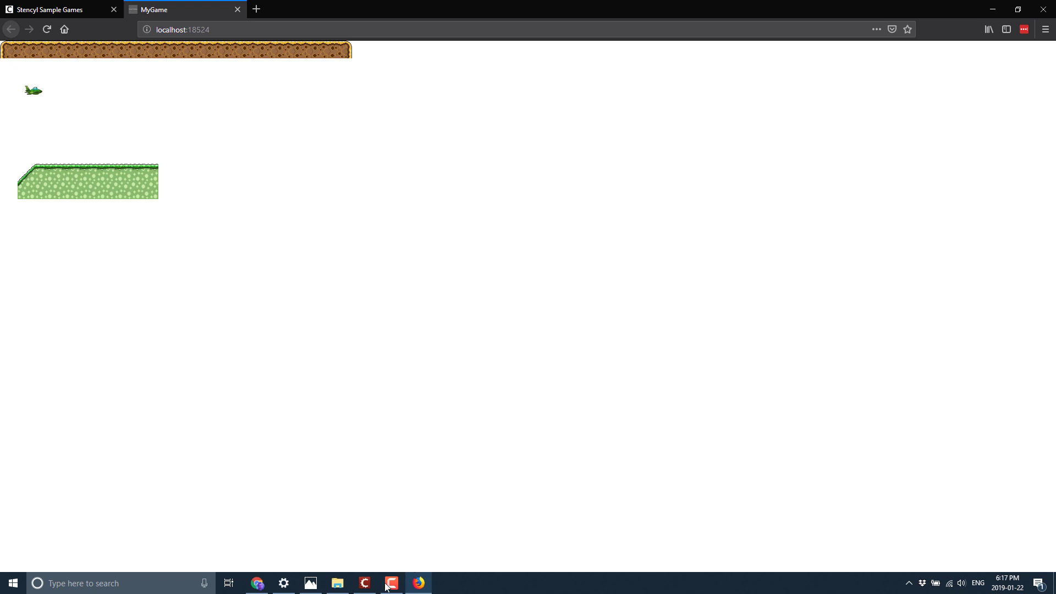
# Step: Examine the running MyGame test enlarged in the browser, close it, and switch back to Stencyl
pyautogui.click(365, 583)
pyautogui.click(679, 320)
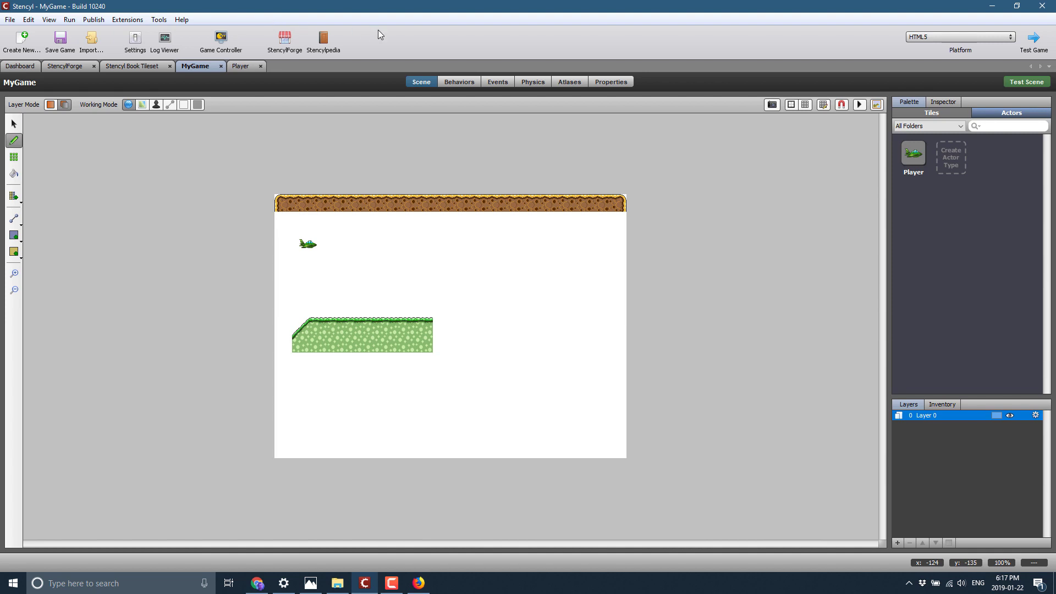
pyautogui.hotkey('alt', 'Tab')
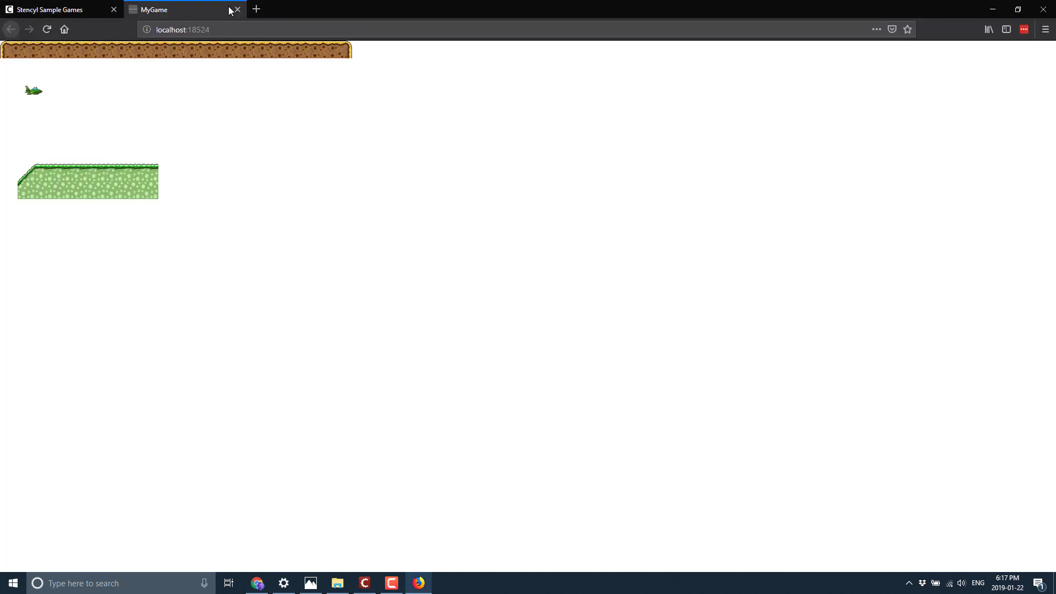
pyautogui.keyDown('ctrl'); pyautogui.scroll(5, 224, 200); pyautogui.keyUp('ctrl')
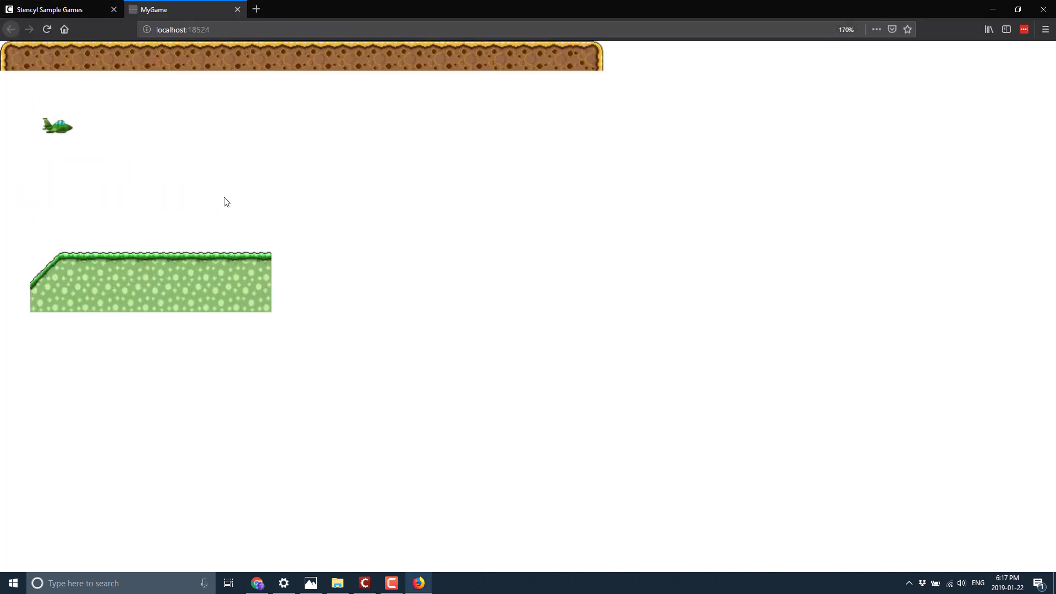
pyautogui.keyDown('ctrl'); pyautogui.scroll(1, 224, 201); pyautogui.keyUp('ctrl')
pyautogui.click(238, 9)
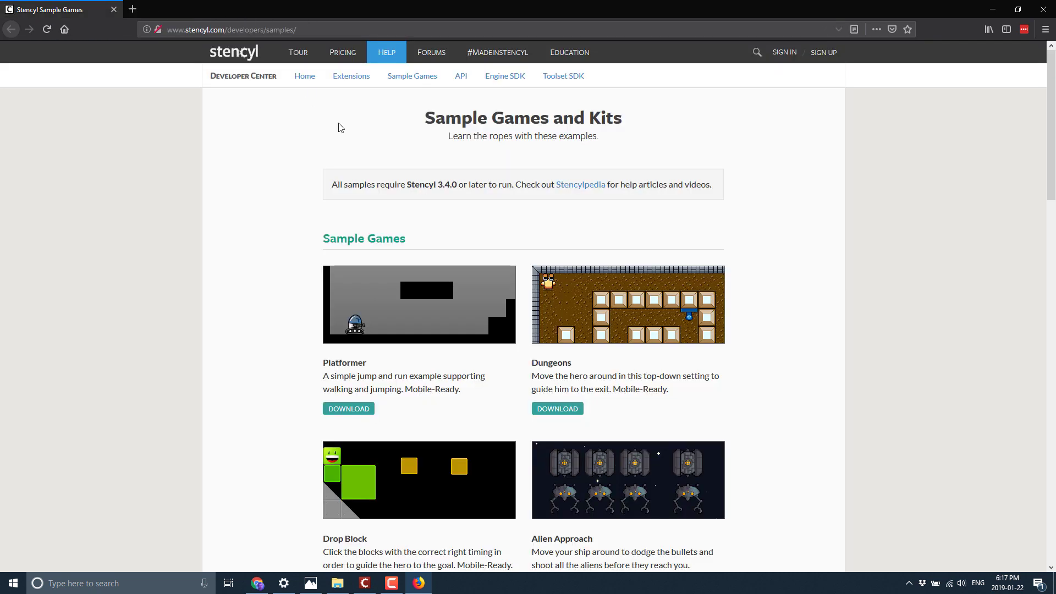
pyautogui.hotkey('alt', 'Tab')
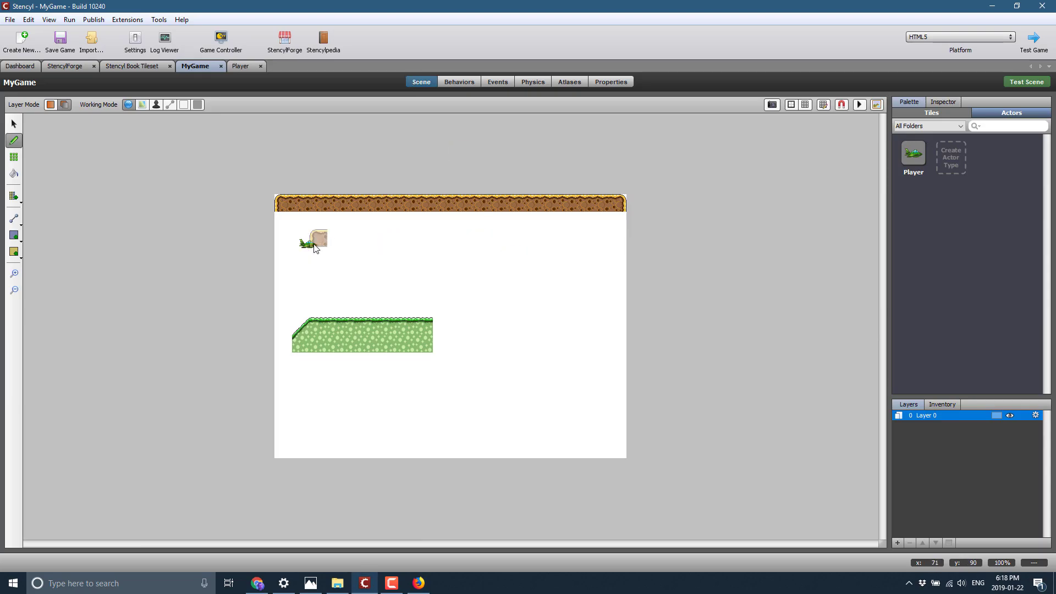
# Step: Select the placed plane in the scene and review the Player actor type's appearance, behaviors and events
pyautogui.click(14, 125)
pyautogui.click(309, 244)
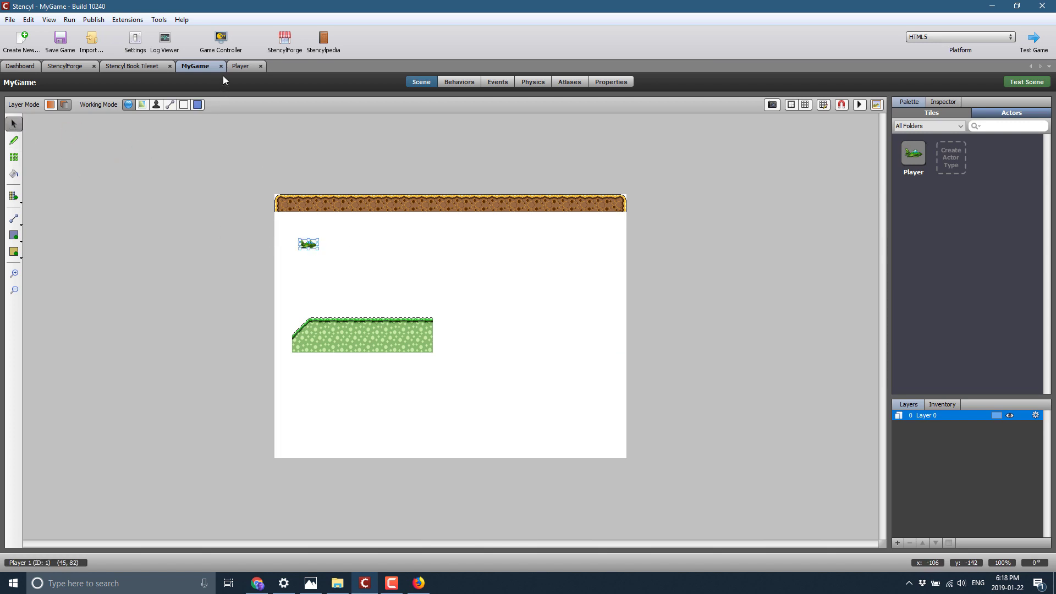
pyautogui.click(241, 66)
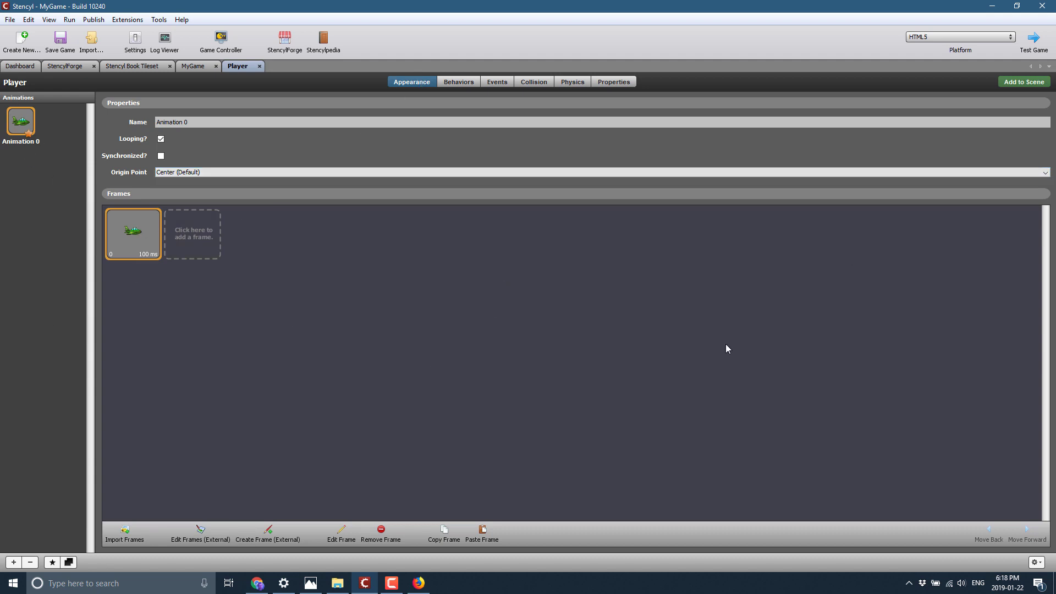
pyautogui.click(185, 123)
pyautogui.click(466, 82)
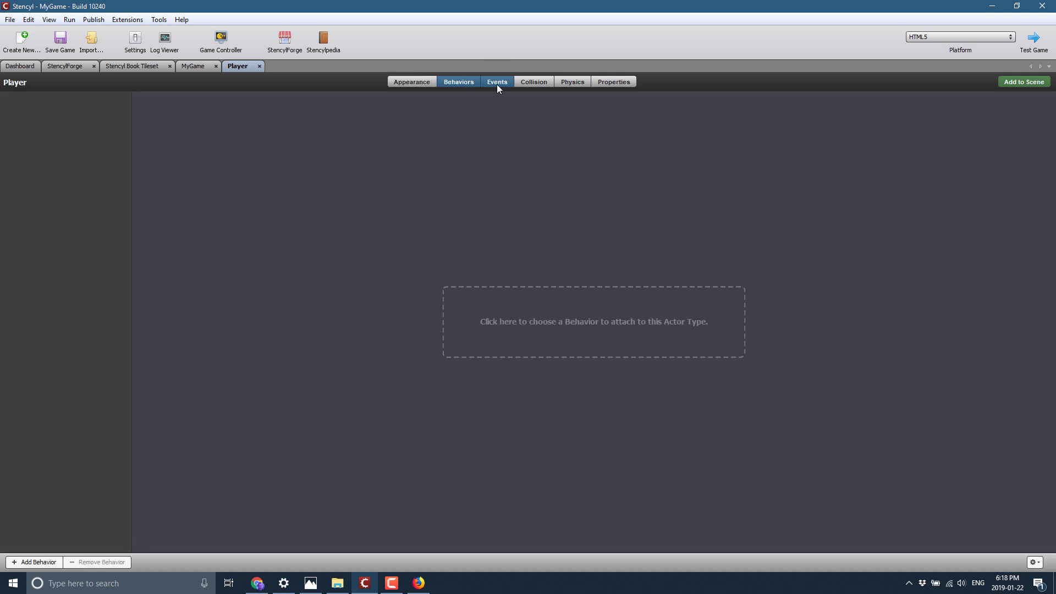
pyautogui.click(497, 84)
pyautogui.click(469, 82)
pyautogui.click(493, 83)
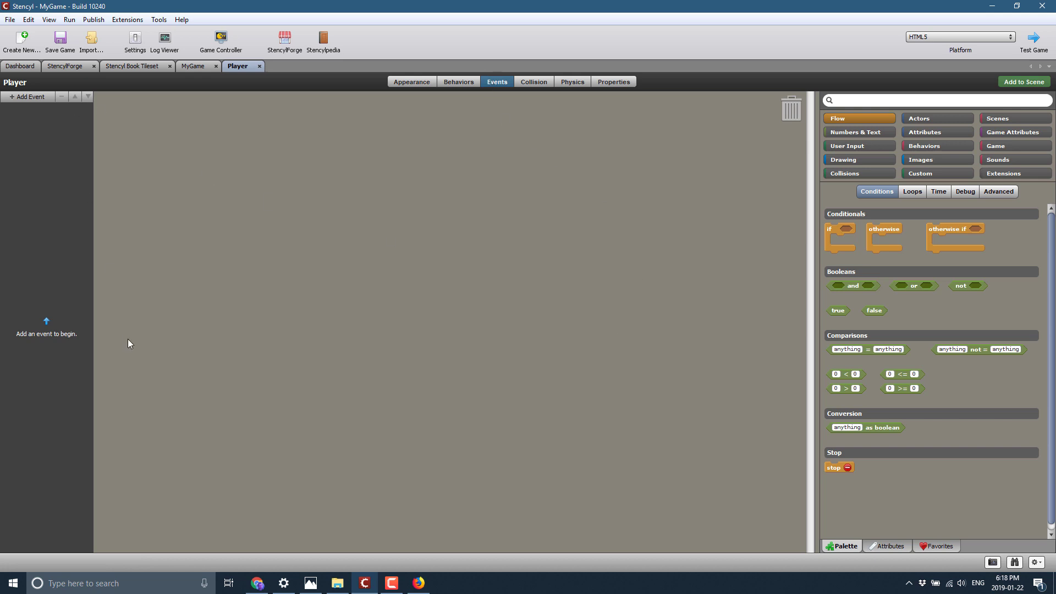
# Step: Add a When Updating event to the Player actor type
pyautogui.click(19, 99)
pyautogui.moveTo(31, 112)
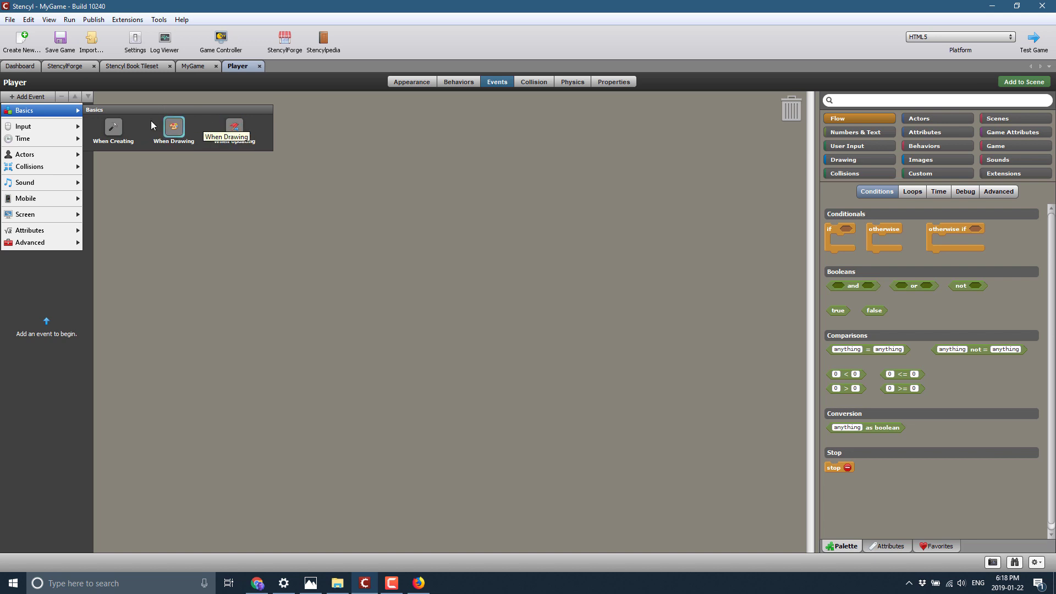
pyautogui.moveTo(62, 132)
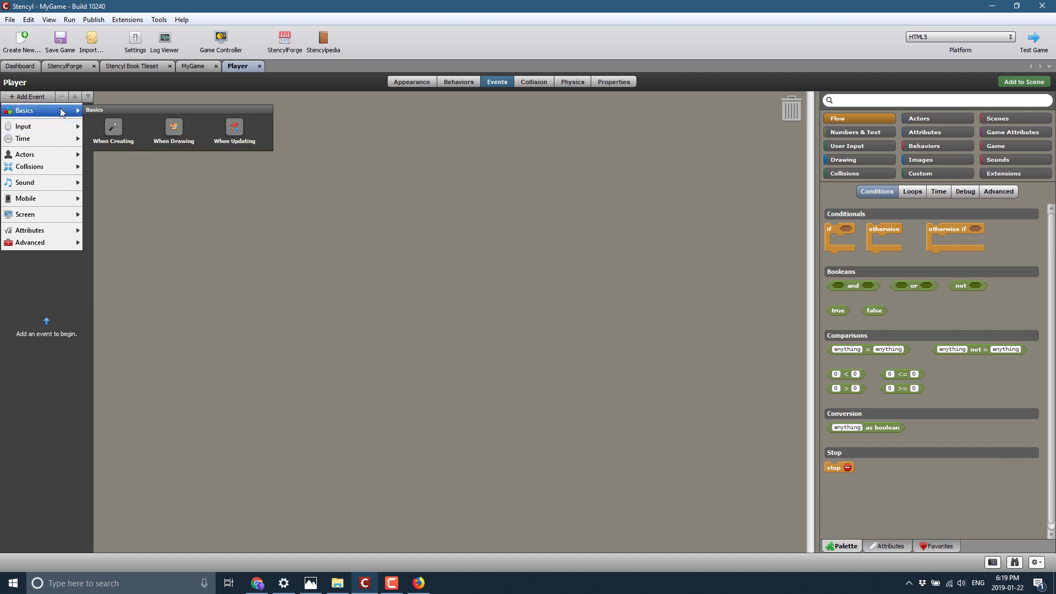
pyautogui.click(233, 130)
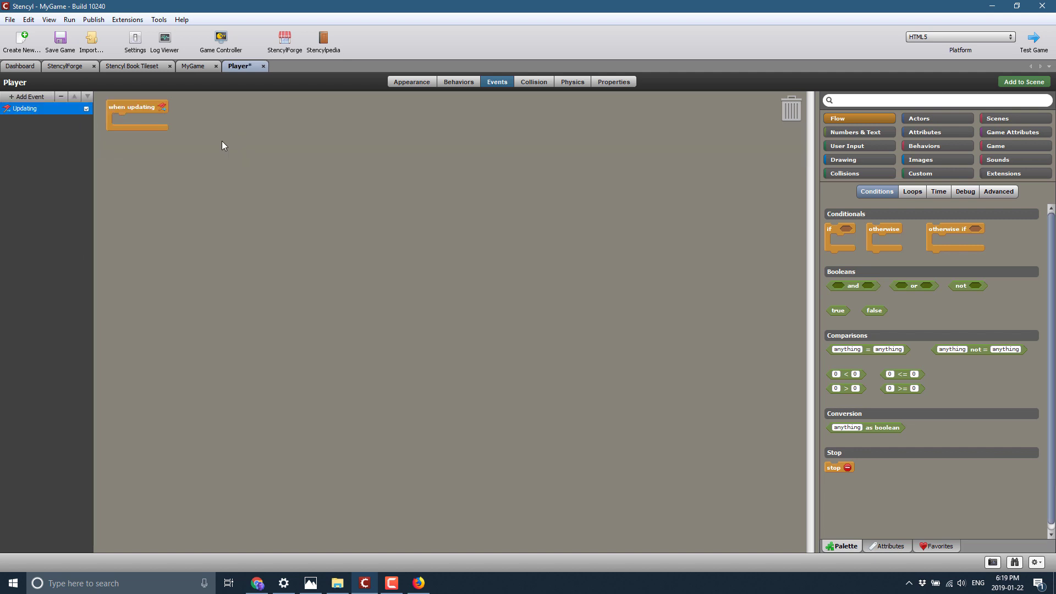
# Step: Add a block to the updating event that pushes Self gently towards x-dir 400, y-dir 400 at 10 force
pyautogui.click(926, 119)
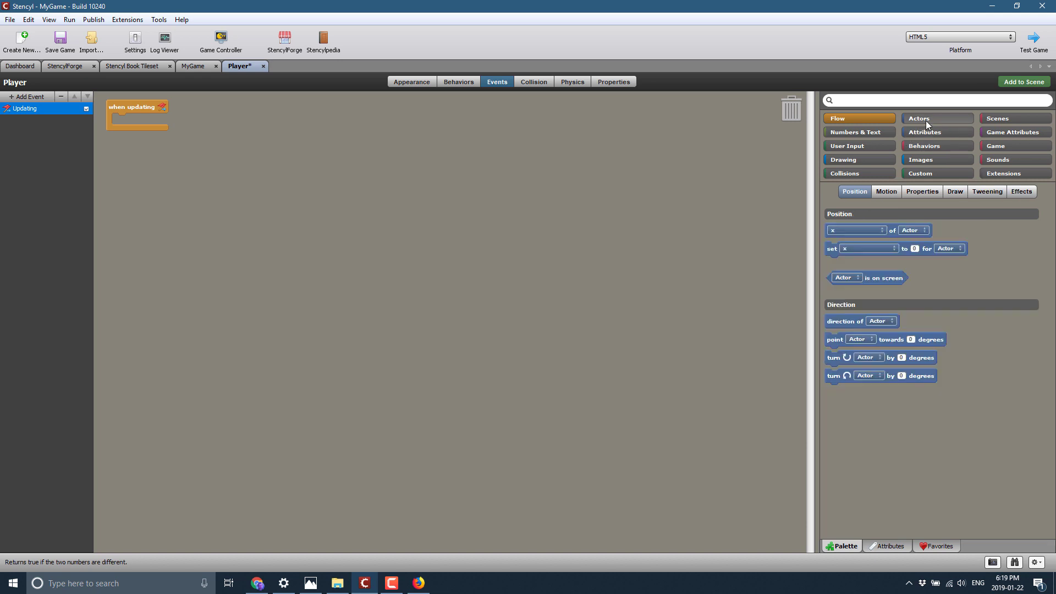
pyautogui.click(887, 192)
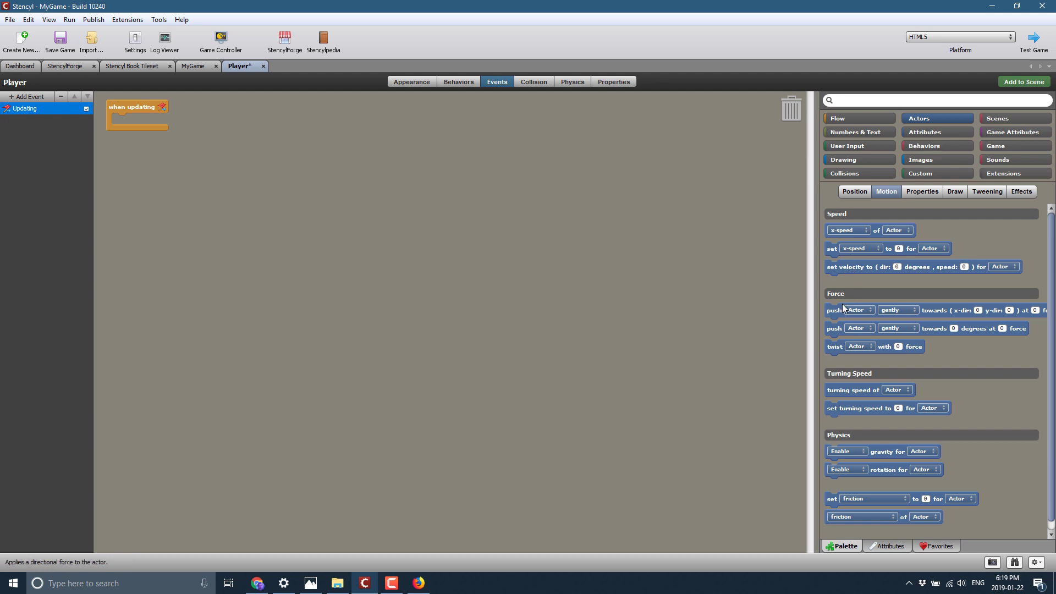
pyautogui.moveTo(839, 310); pyautogui.dragTo(142, 121)
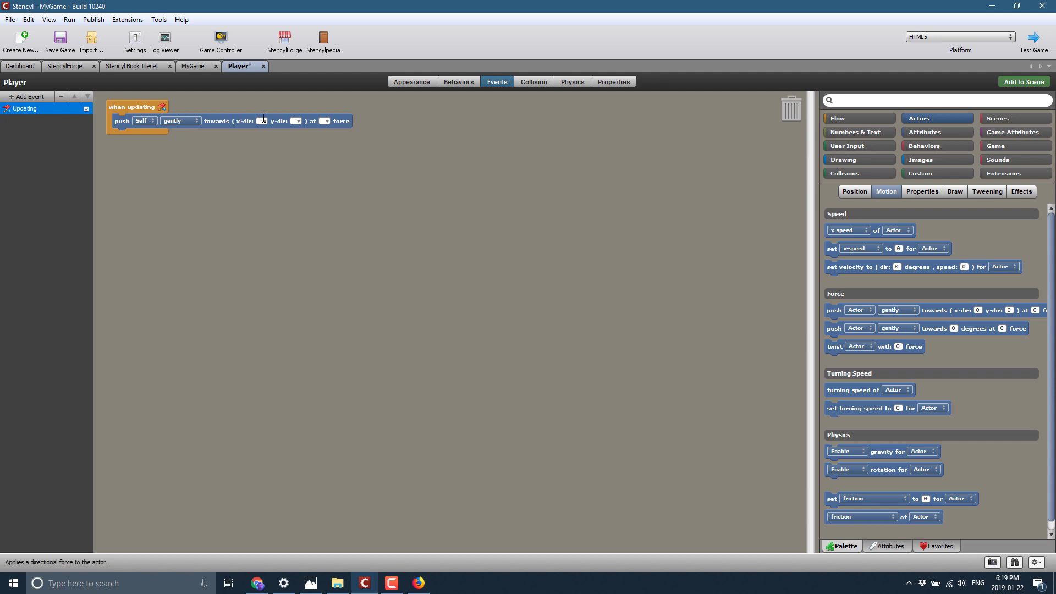
pyautogui.write('400')
pyautogui.press('Tab')
pyautogui.write('400')
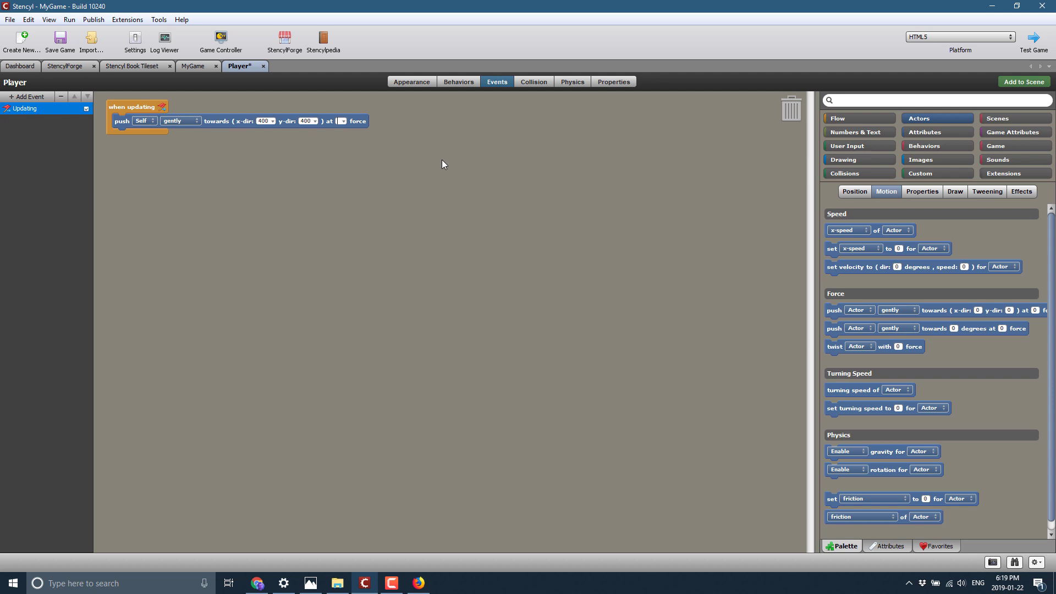
pyautogui.write('10')
# Step: Test the game with the push block, close the browser test, and switch back to Stencyl
pyautogui.click(1038, 42)
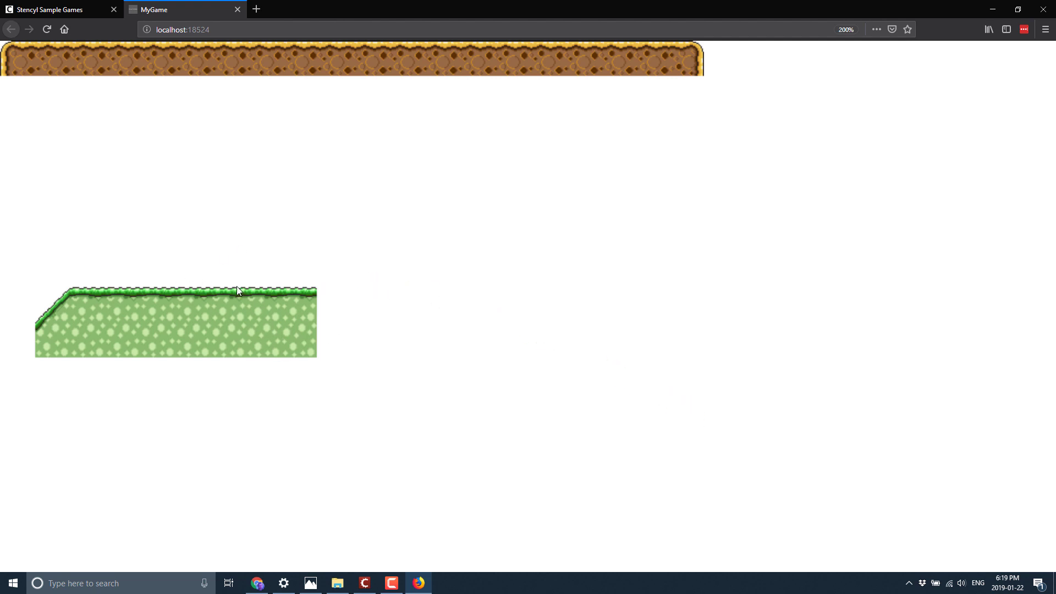
pyautogui.click(237, 10)
pyautogui.hotkey('alt', 'Tab')
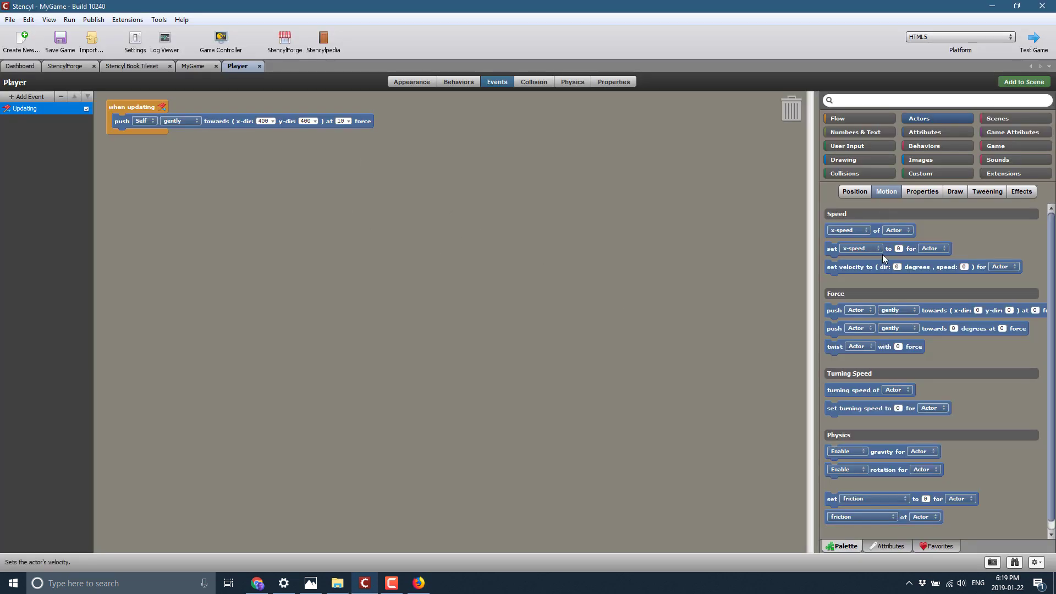
# Step: Add a set velocity block for Self beneath the push block and browse the Flow, Behaviors and Drawing blocks
pyautogui.moveTo(908, 269); pyautogui.dragTo(165, 132)
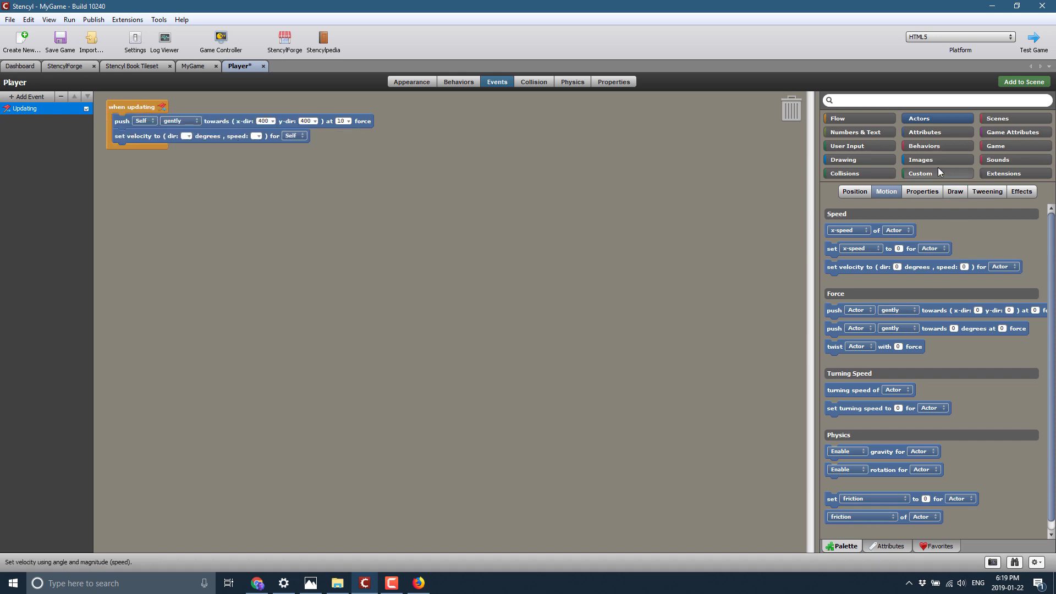
pyautogui.click(843, 118)
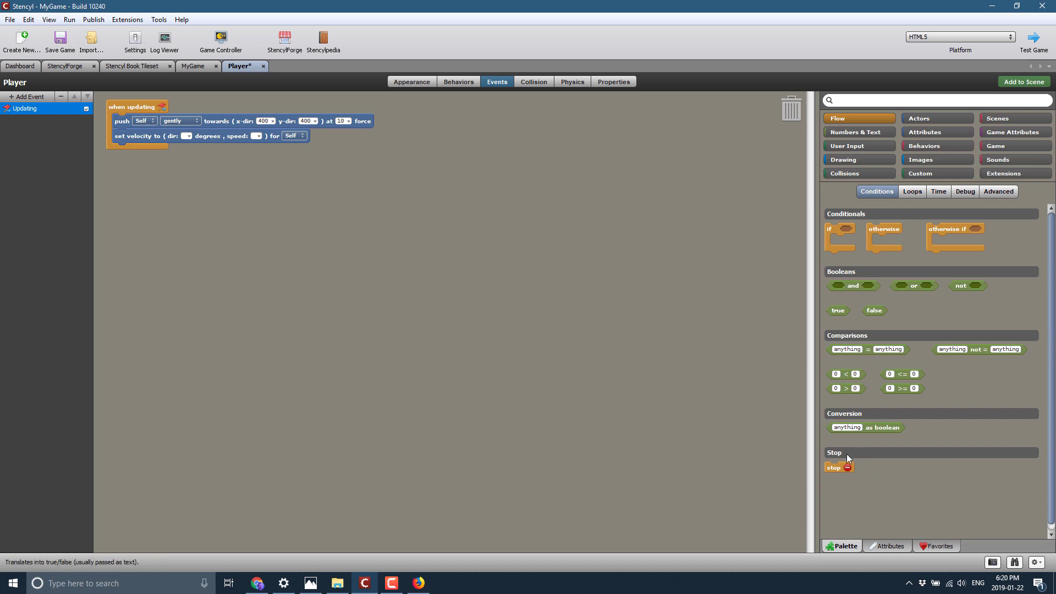
pyautogui.click(935, 147)
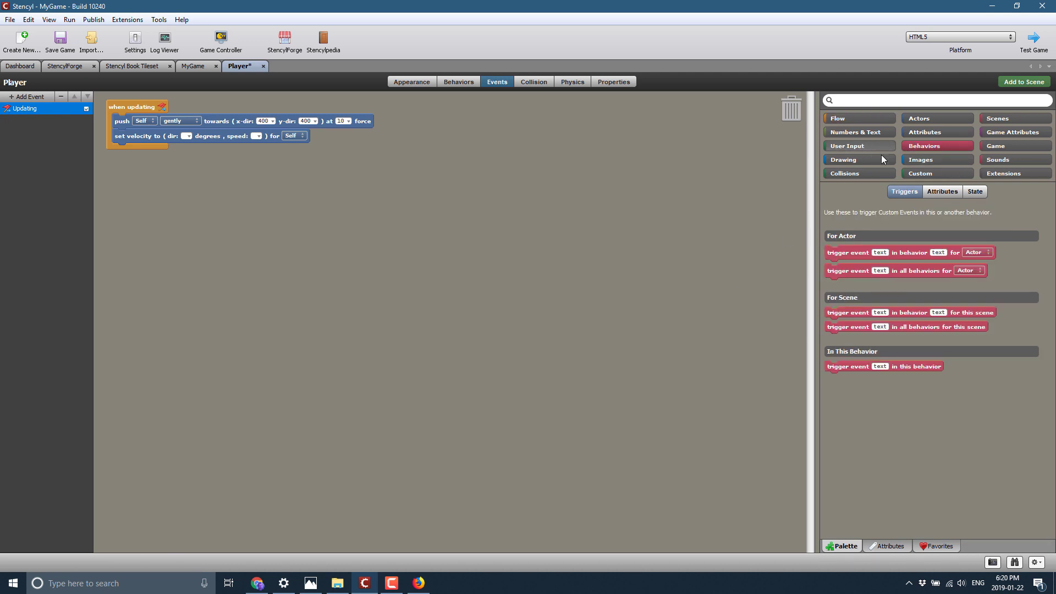
pyautogui.click(843, 160)
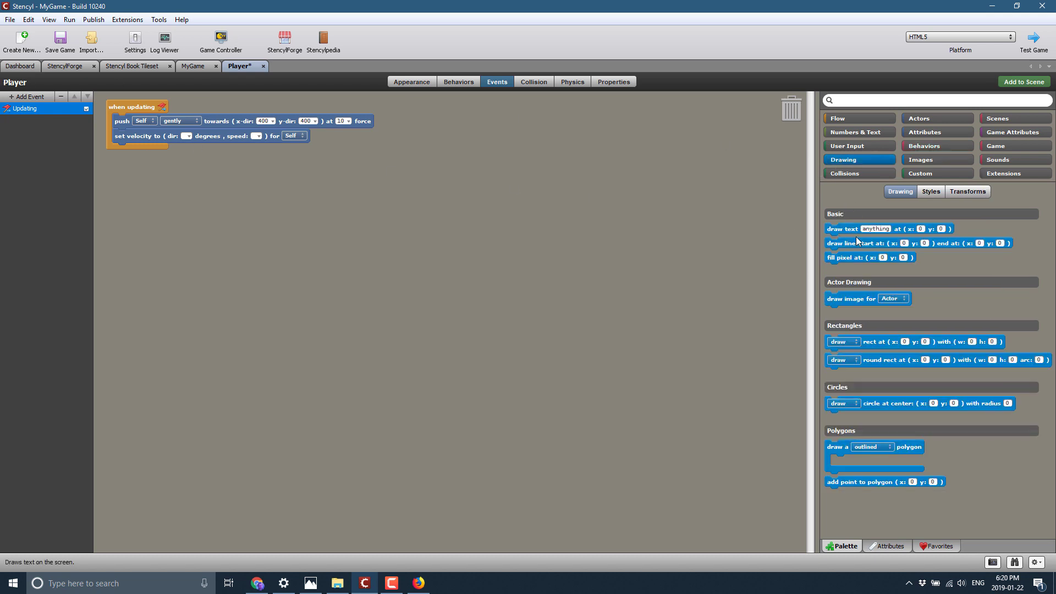
# Step: Add a When Drawing event containing a draw text block with the text Hello World at x 1, y 1
pyautogui.click(31, 97)
pyautogui.moveTo(38, 110)
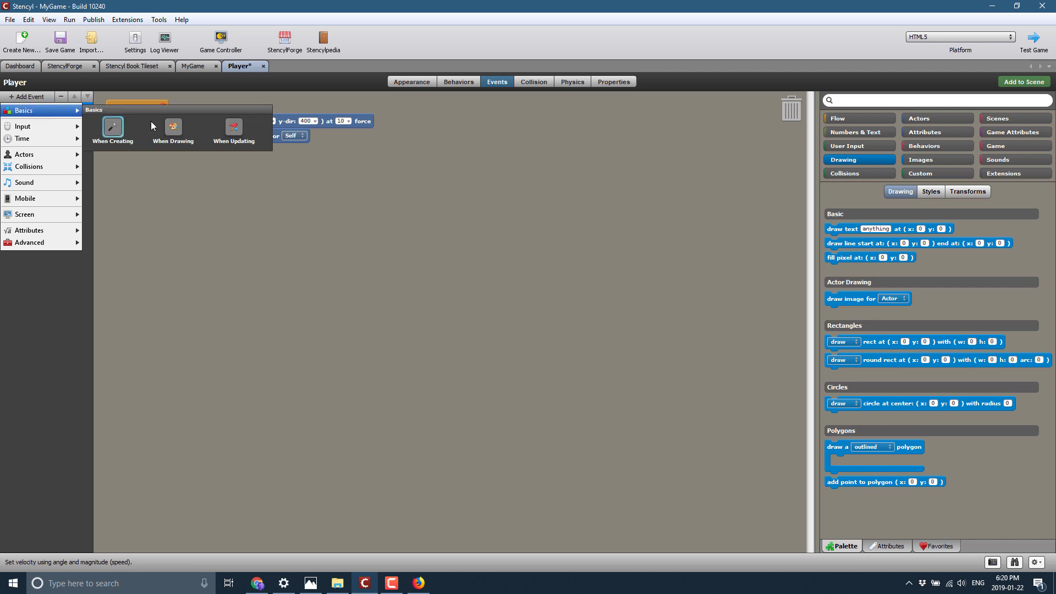
pyautogui.click(173, 129)
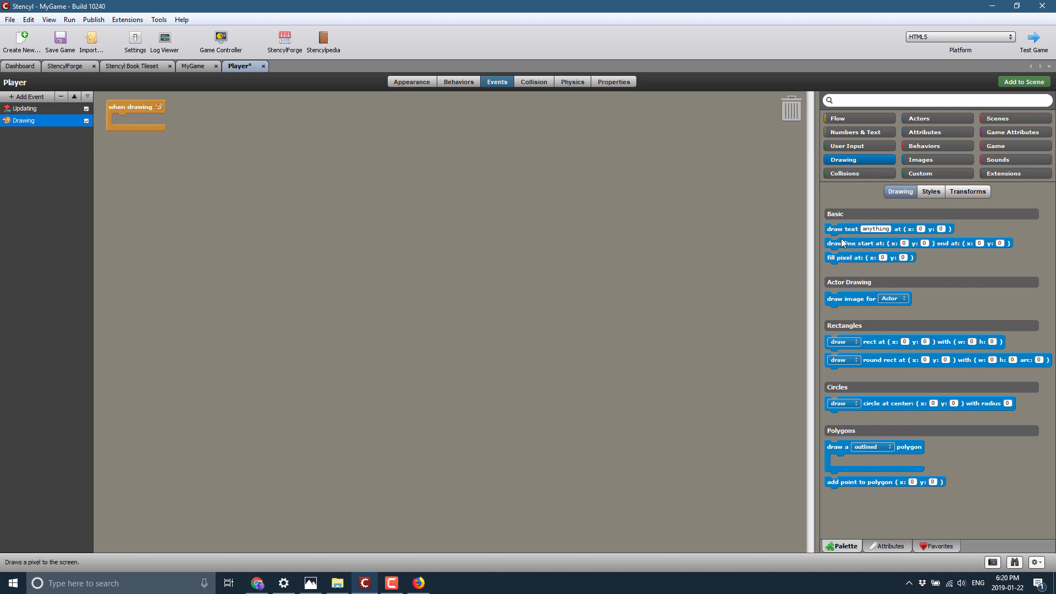
pyautogui.moveTo(841, 237)
pyautogui.mouseDown()
pyautogui.moveTo(157, 95)
pyautogui.moveTo(132, 120)
pyautogui.moveTo(148, 123)
pyautogui.mouseUp()
pyautogui.write('Hello World')
pyautogui.press('Tab')
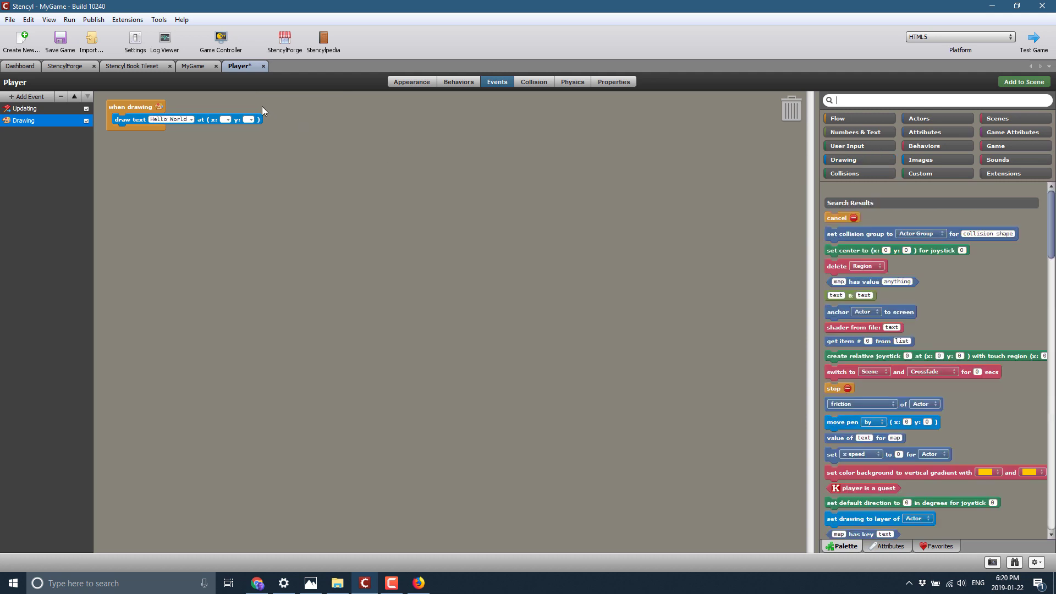
pyautogui.click(279, 158)
# Step: Test the game, enclose the draw text block's Hello World value in quotation marks, and save
pyautogui.click(1039, 46)
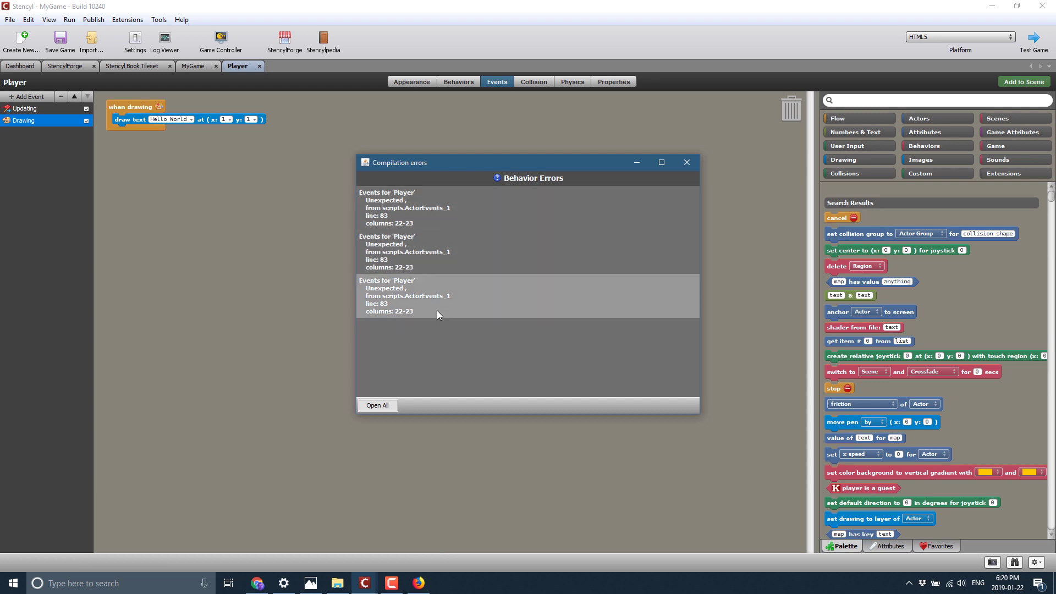
pyautogui.click(686, 162)
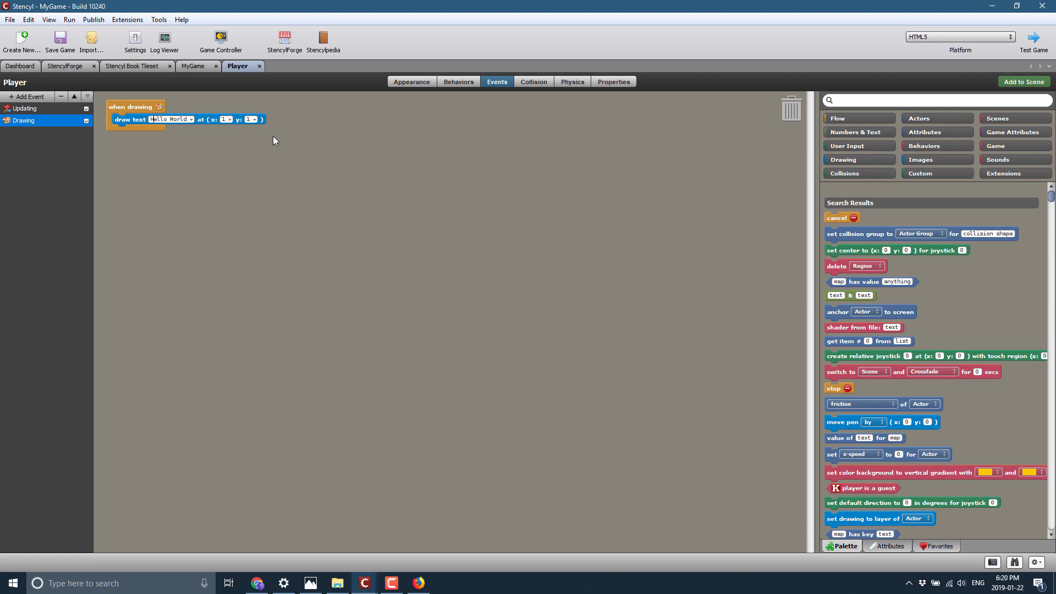
pyautogui.press('Return')
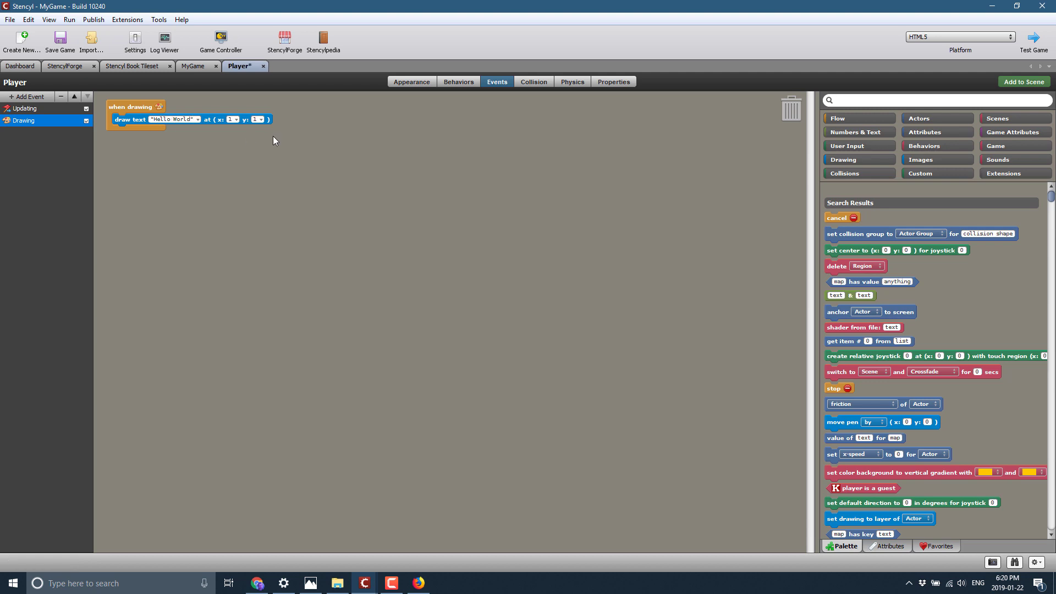
pyautogui.hotkey('ctrl', 's')
# Step: Delete the set velocity block from the Player actor's Updating event, keeping the event itself
pyautogui.click(37, 108)
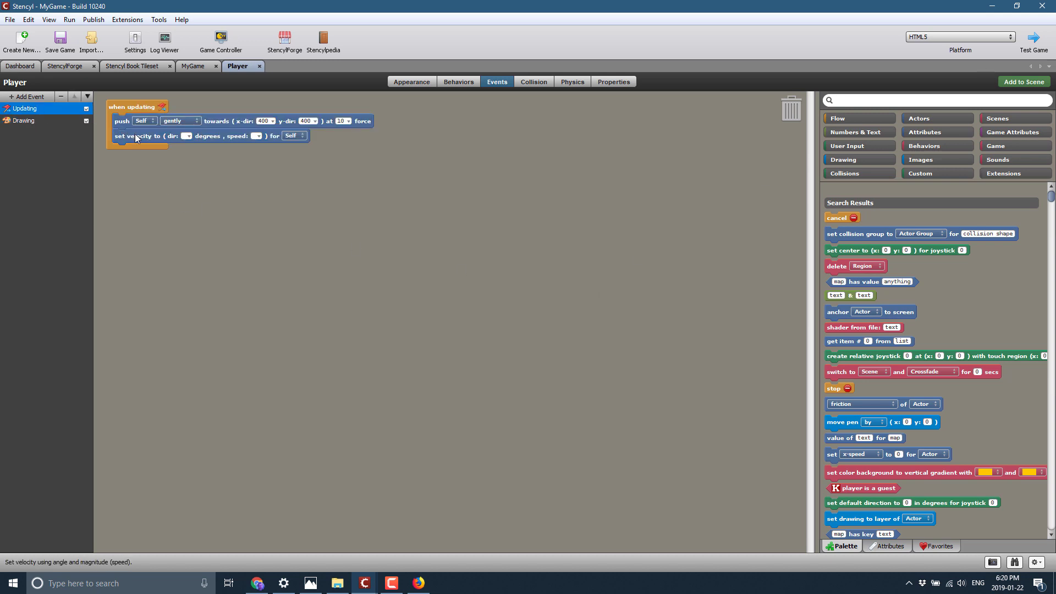
pyautogui.press('Delete')
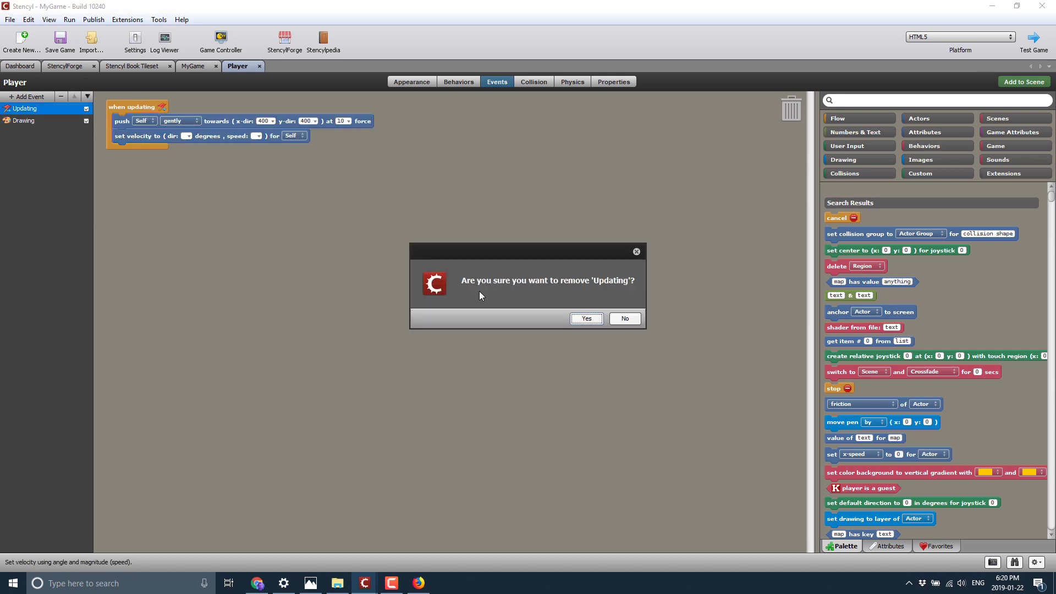
pyautogui.click(624, 319)
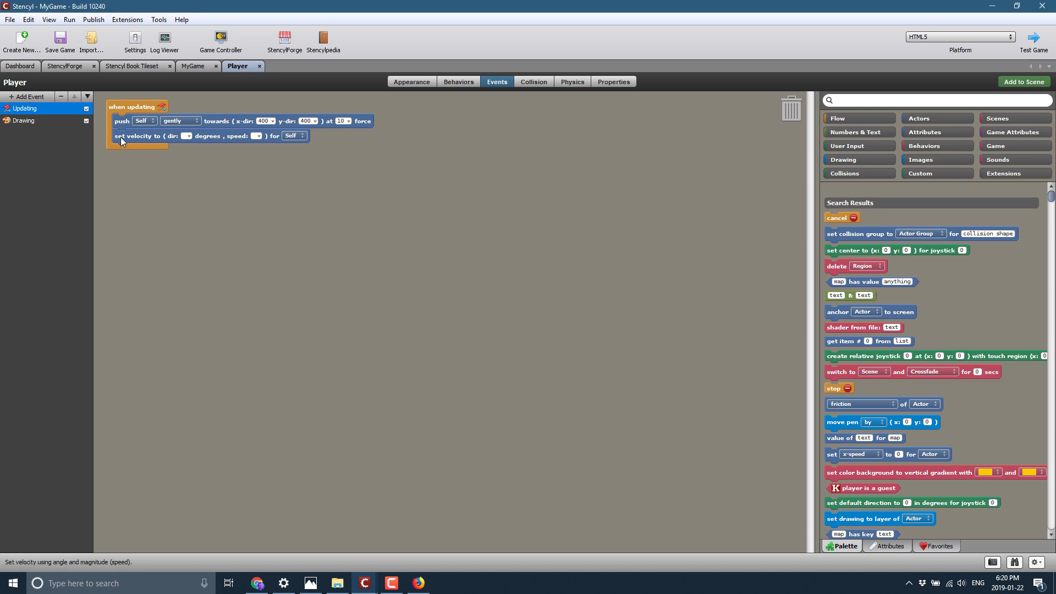
pyautogui.moveTo(121, 137); pyautogui.dragTo(792, 115)
# Step: Test the game without the set velocity block, close the browser test and the Compilation errors window, and return to Stencyl
pyautogui.click(1035, 39)
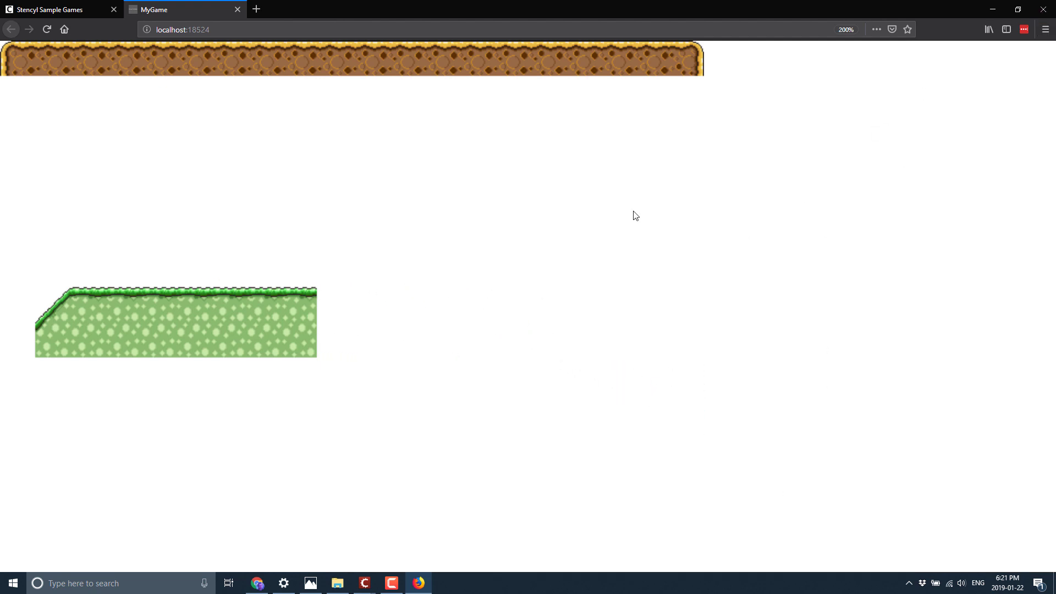
pyautogui.click(240, 11)
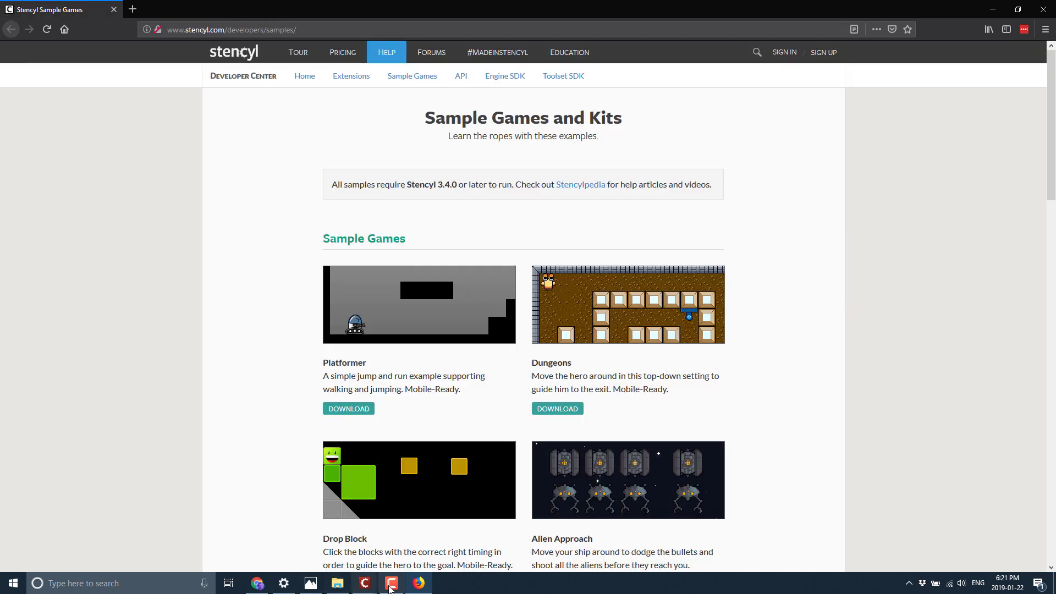
pyautogui.moveTo(364, 583)
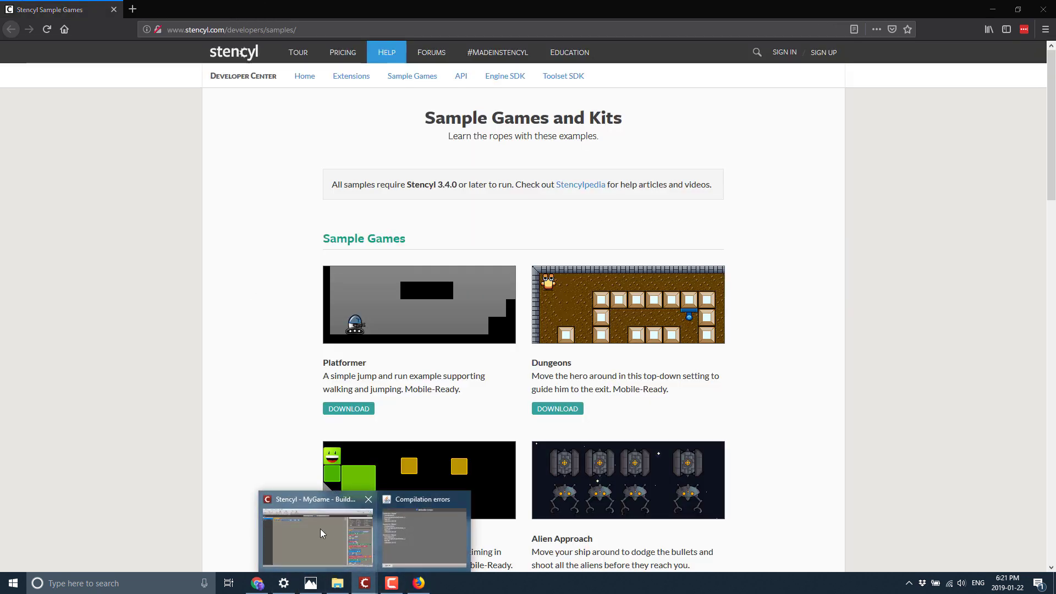
pyautogui.click(424, 537)
pyautogui.click(687, 163)
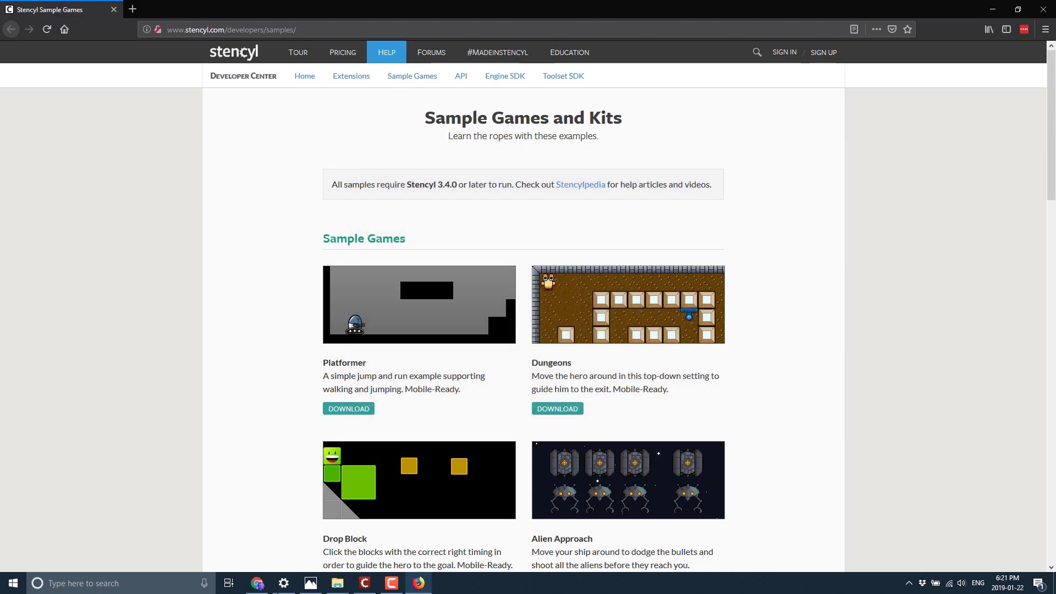
pyautogui.click(365, 583)
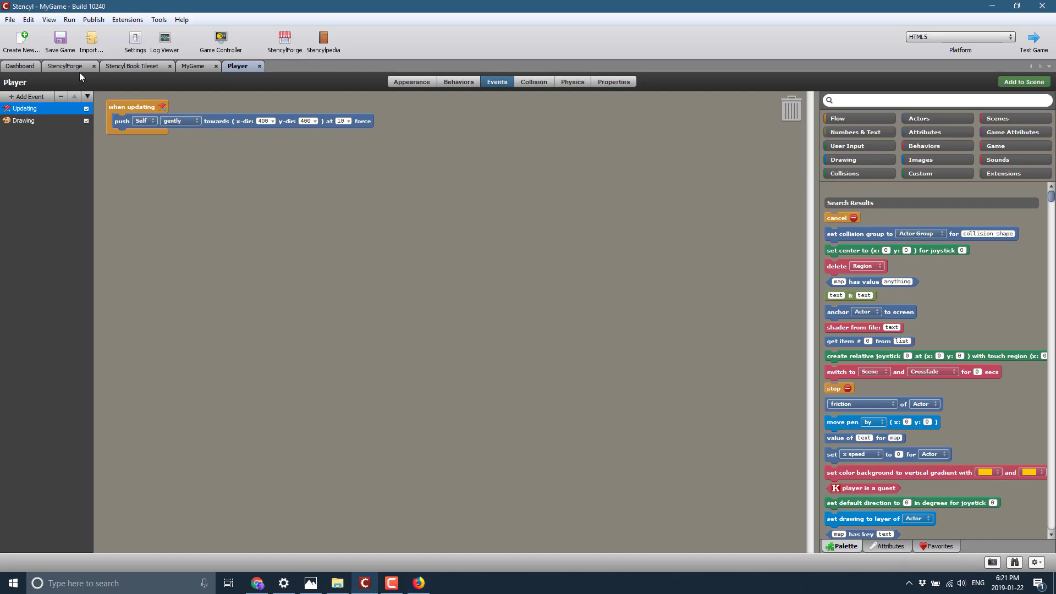
# Step: Examine the MyGame scene's Behaviors, Events, Physics, Atlases and Properties settings without changing them
pyautogui.click(200, 68)
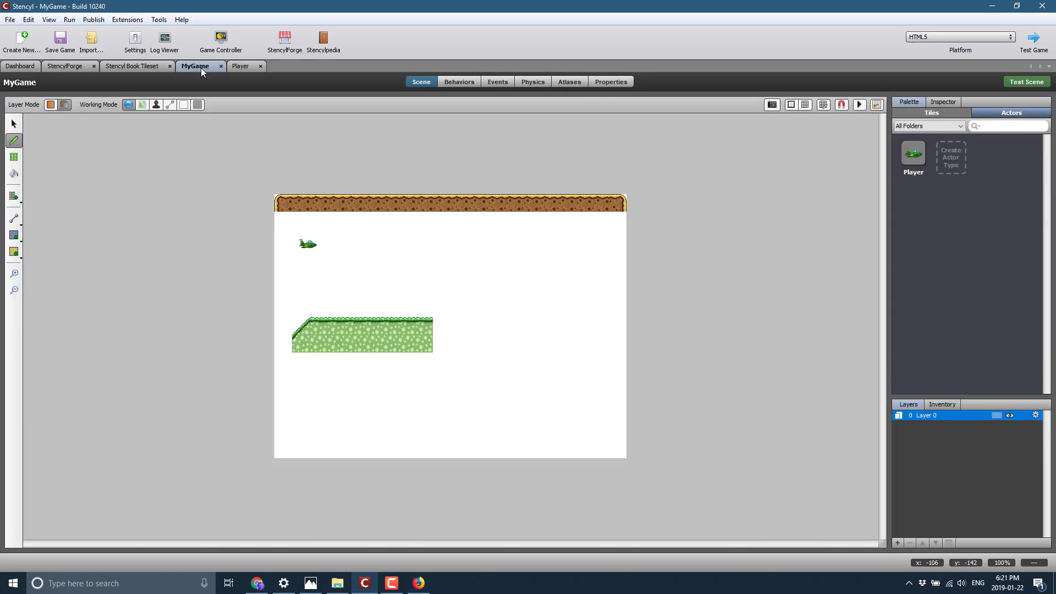
pyautogui.click(461, 82)
pyautogui.click(502, 82)
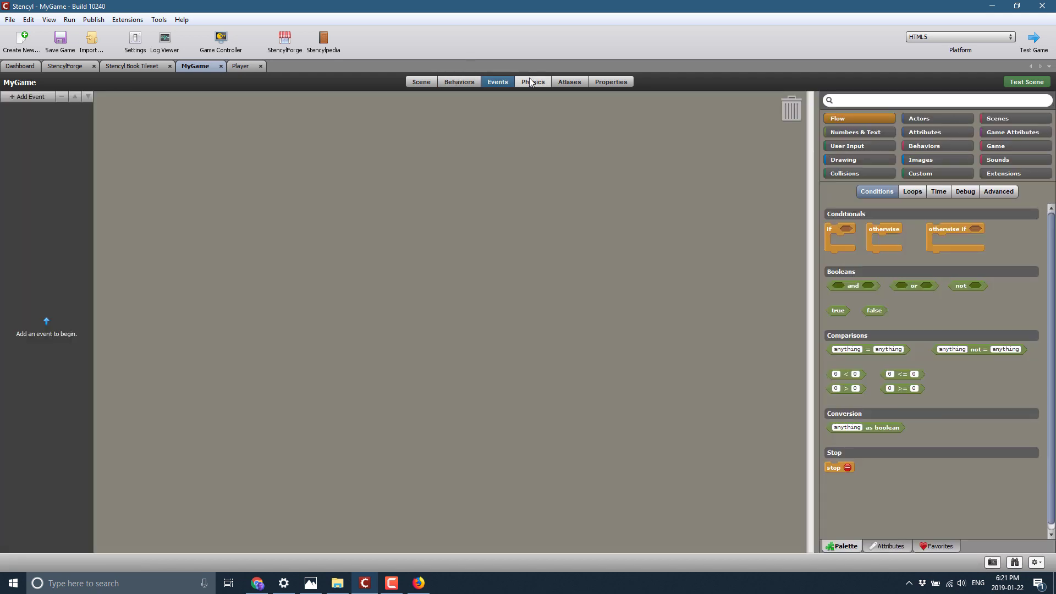
pyautogui.click(532, 83)
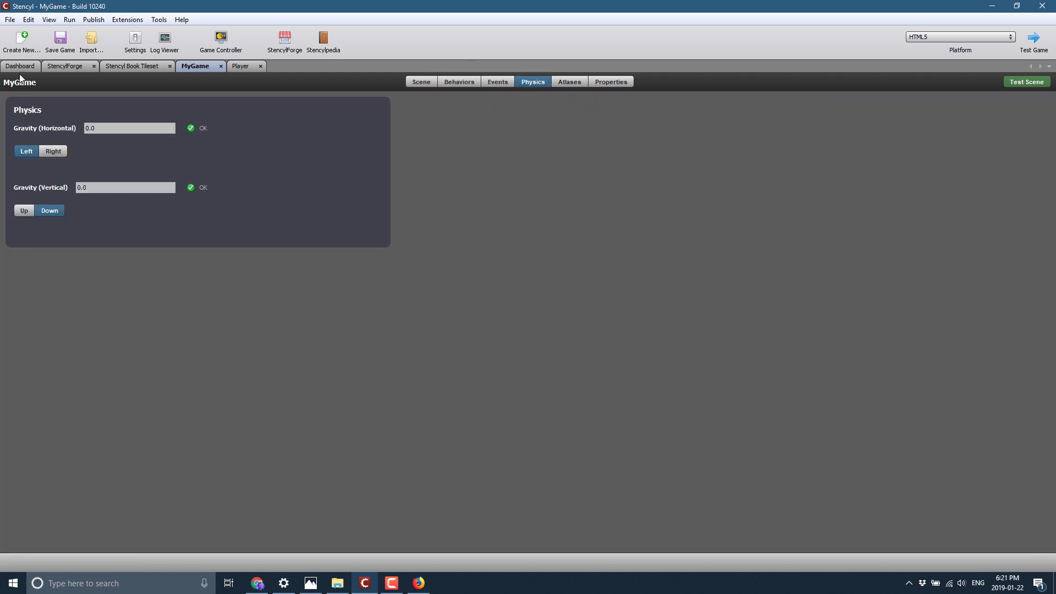
pyautogui.click(568, 83)
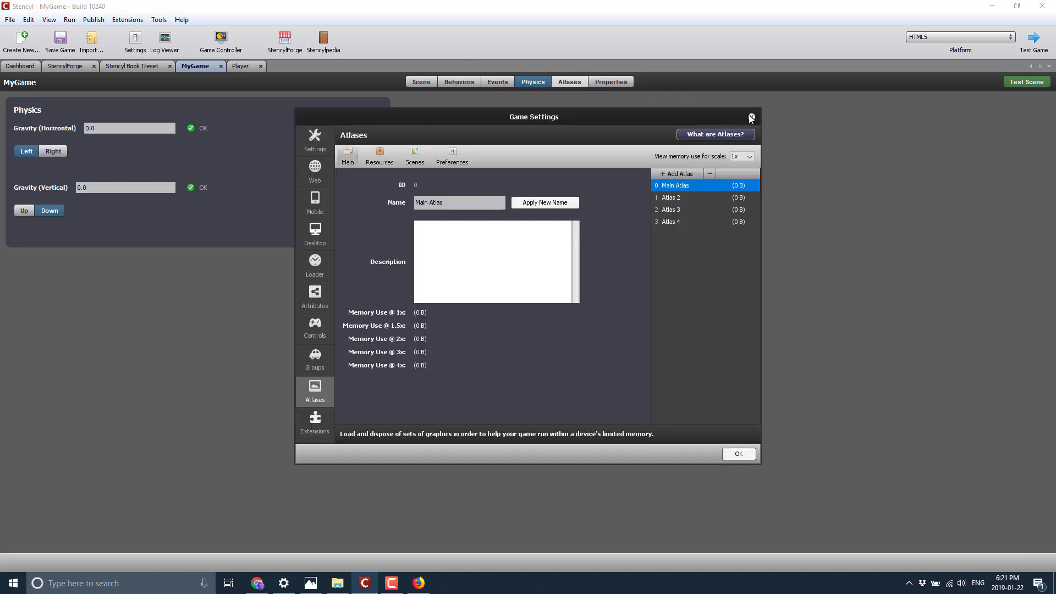
pyautogui.click(751, 117)
pyautogui.click(611, 82)
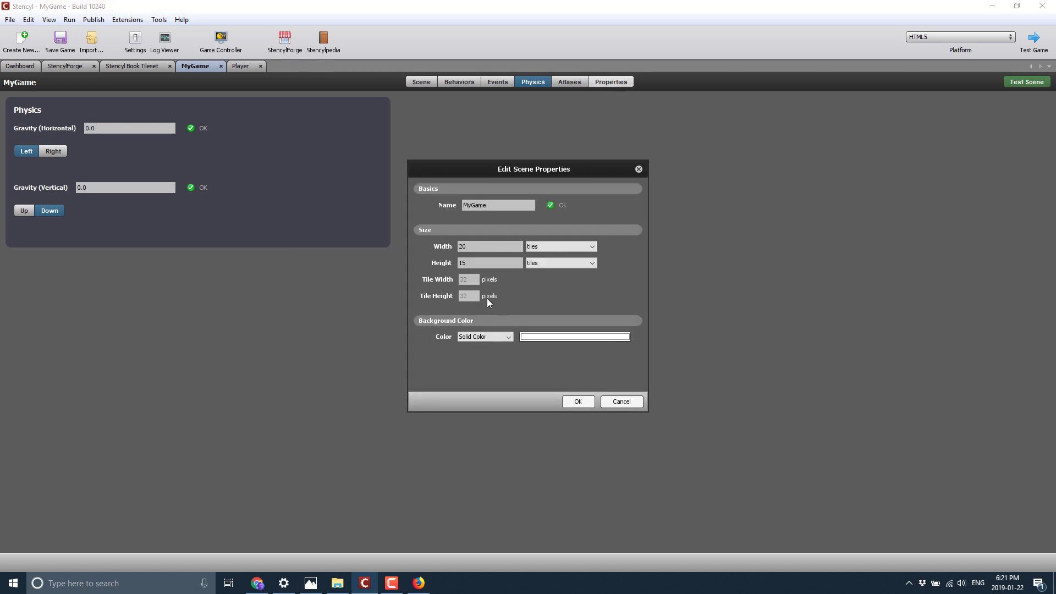
pyautogui.click(622, 402)
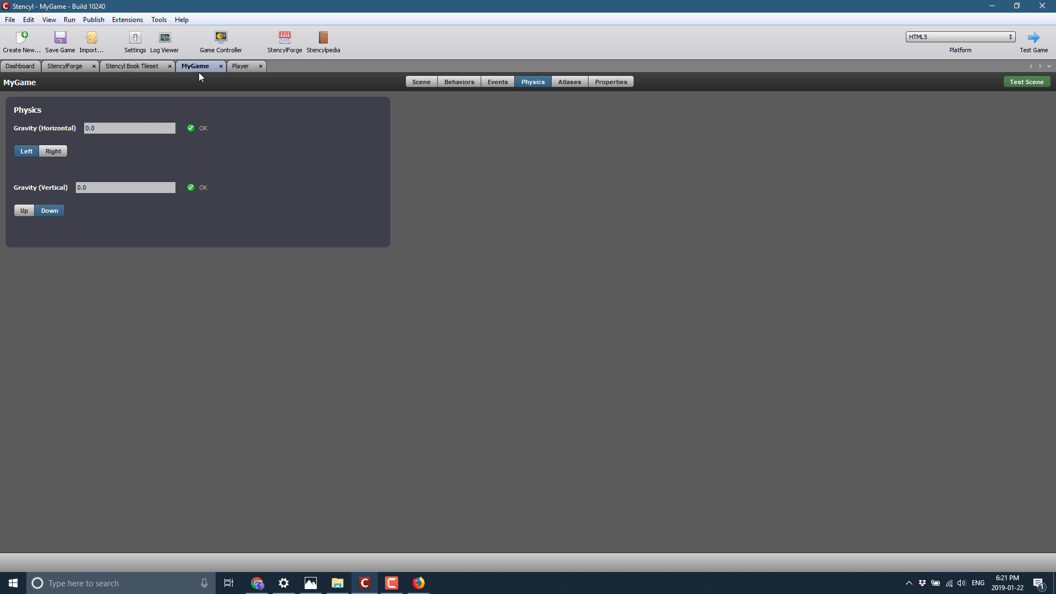
# Step: Remove both the Updating and Drawing events from the Player actor
pyautogui.click(240, 65)
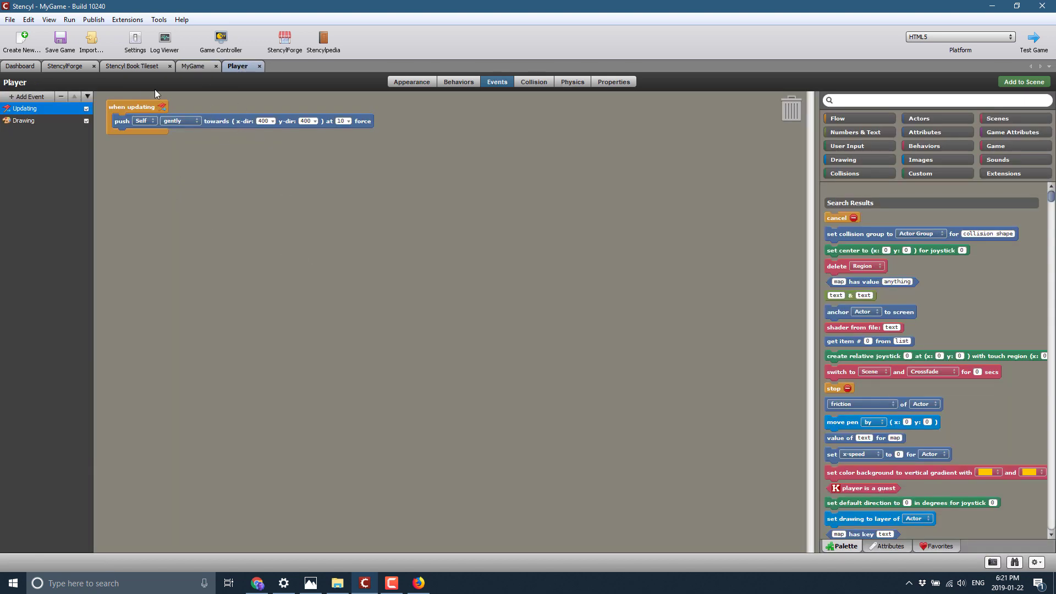
pyautogui.click(61, 96)
pyautogui.click(586, 319)
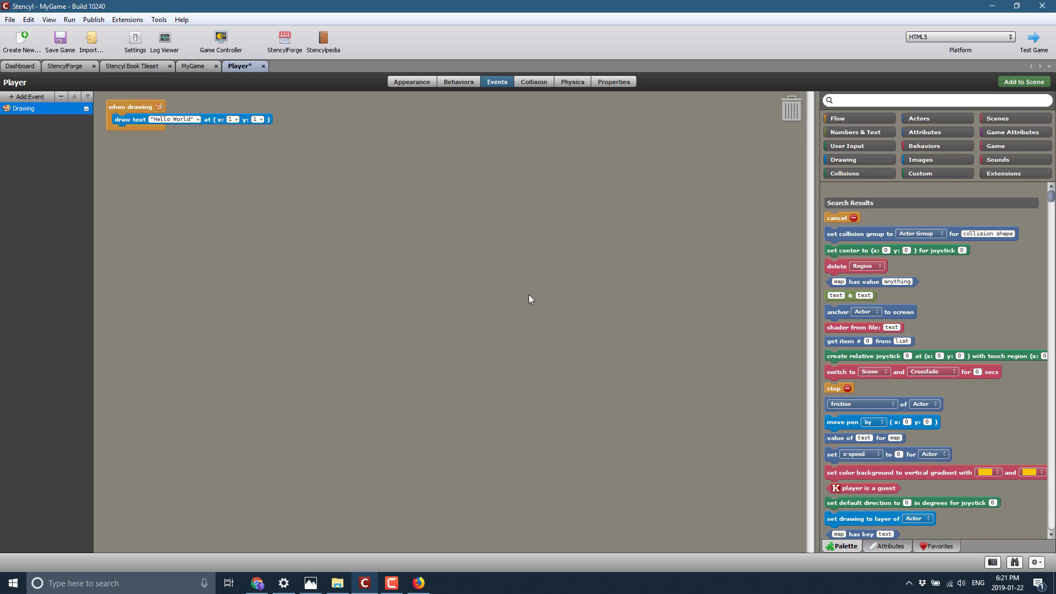
pyautogui.click(57, 98)
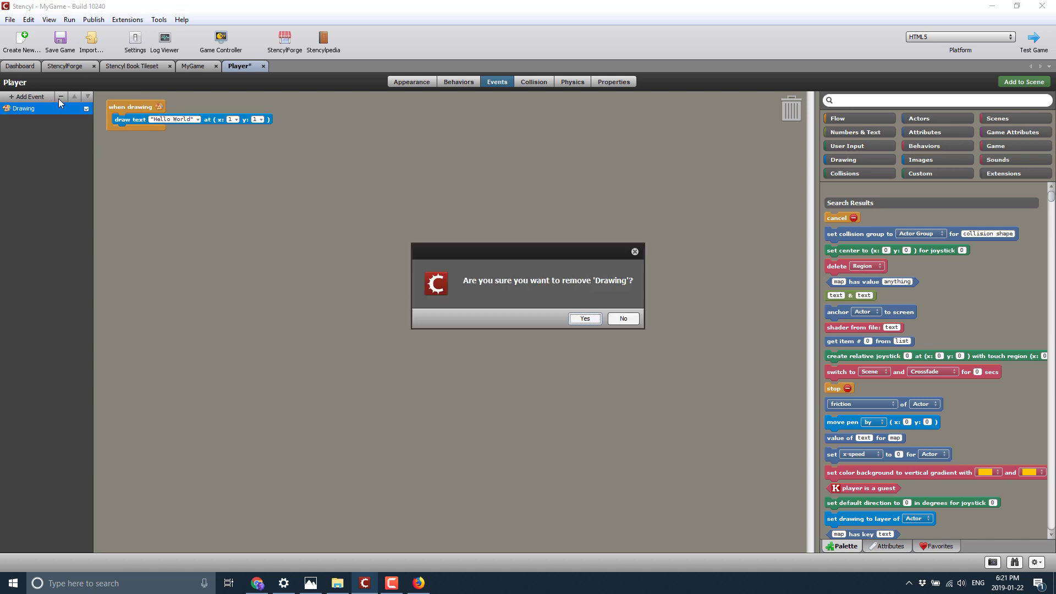
pyautogui.click(584, 323)
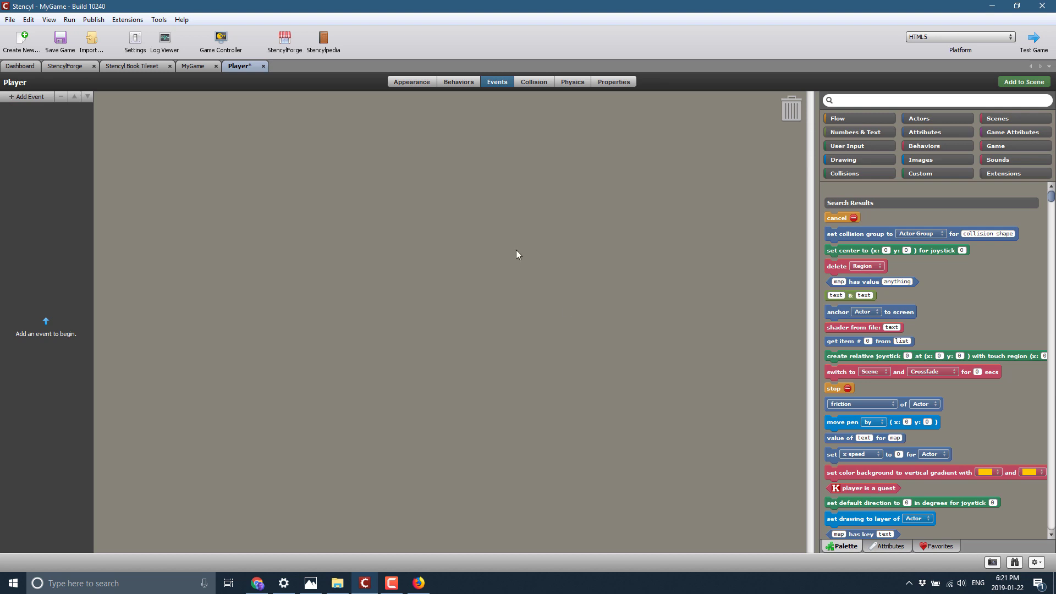
# Step: Attach the 2 Way Vertical Movement behavior from the Controls category to the Player actor
pyautogui.click(450, 84)
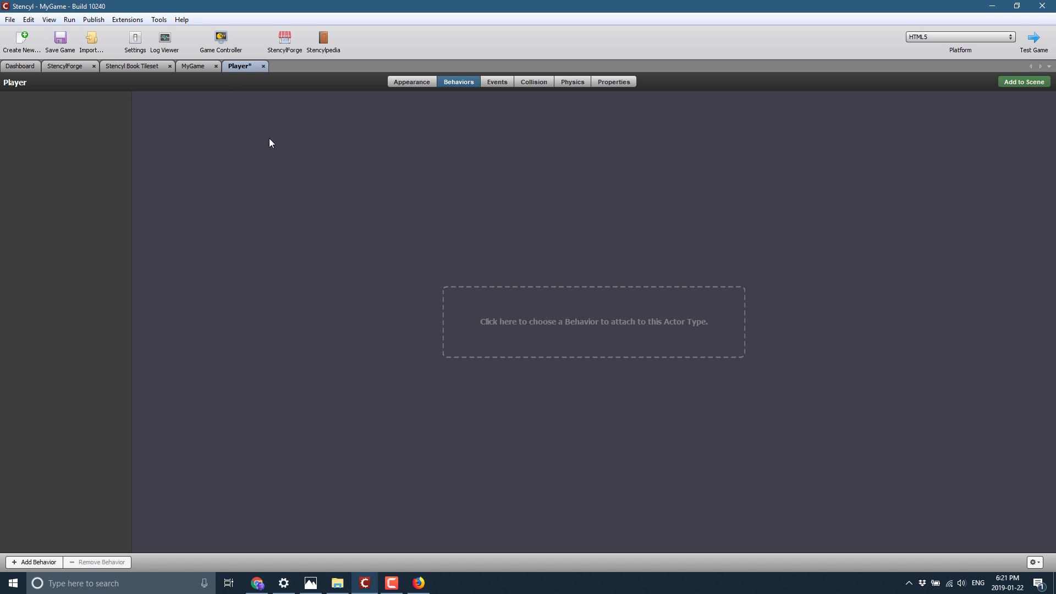
pyautogui.click(591, 337)
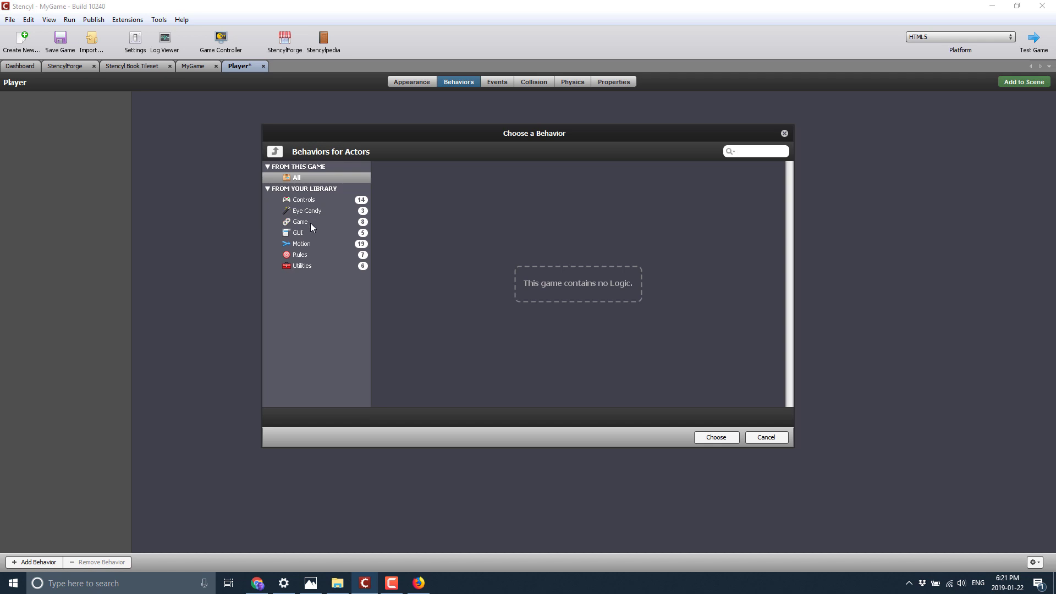
pyautogui.click(306, 200)
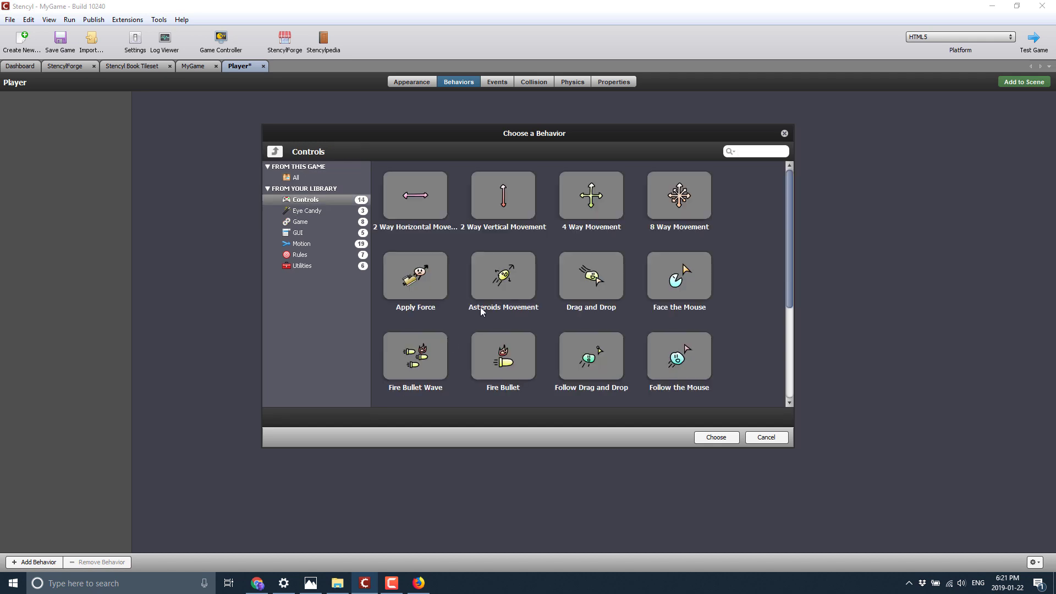
pyautogui.click(507, 203)
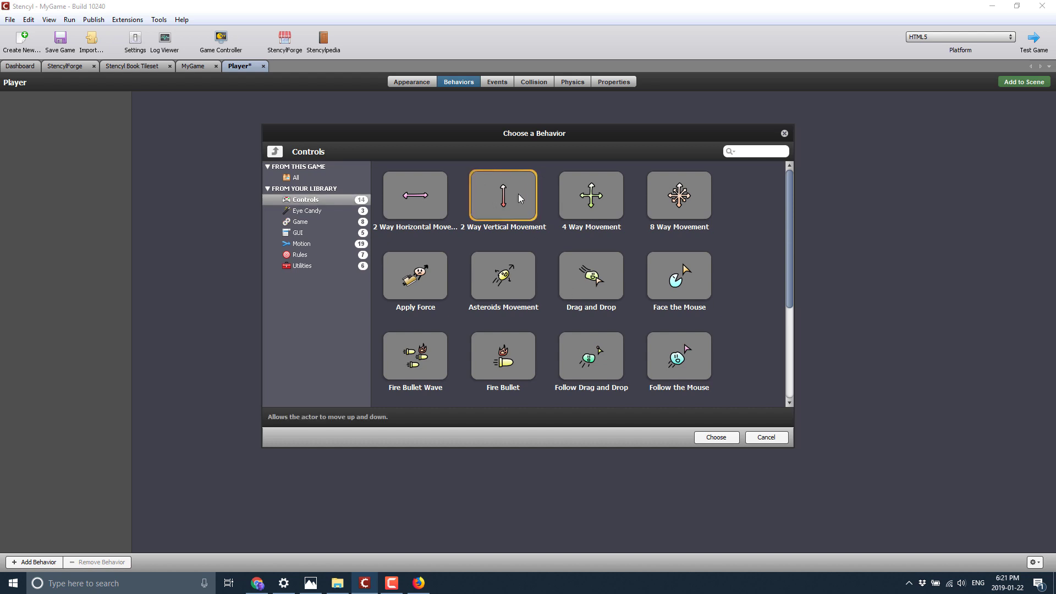
pyautogui.doubleClick(519, 198)
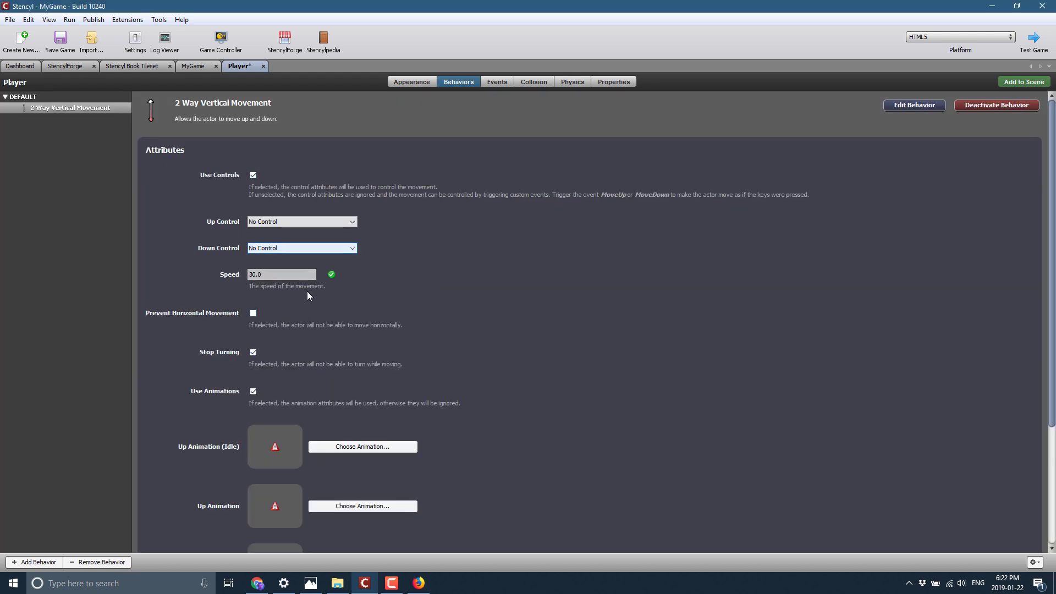
# Step: Set the behavior's Up Control to up and Down Control to down, and disable Use Animations
pyautogui.scroll(-3, 326, 311)
pyautogui.scroll(3, 313, 322)
pyautogui.click(279, 221)
pyautogui.click(277, 251)
pyautogui.click(297, 248)
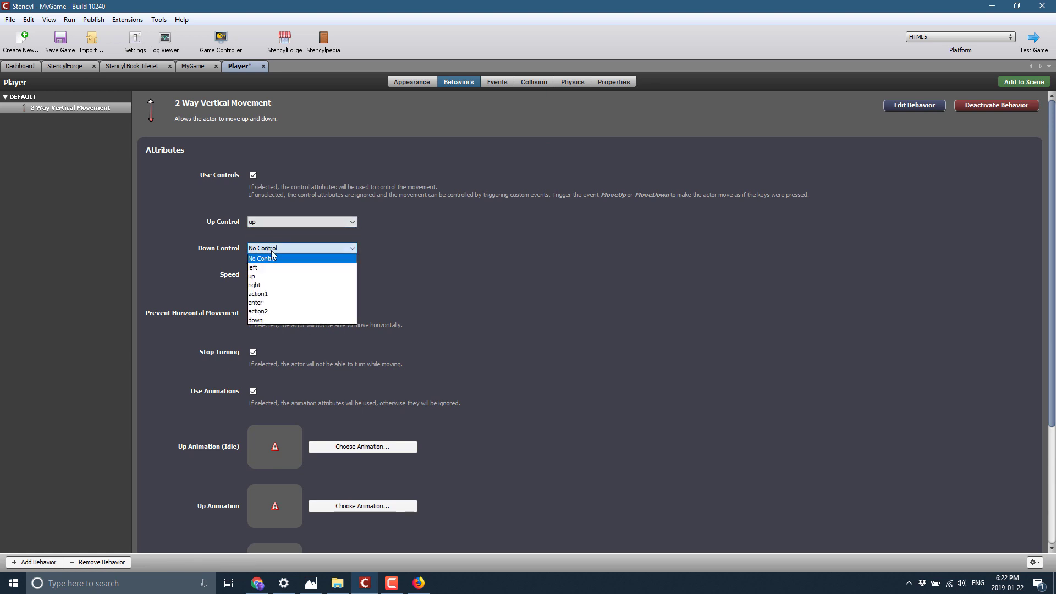
pyautogui.click(277, 320)
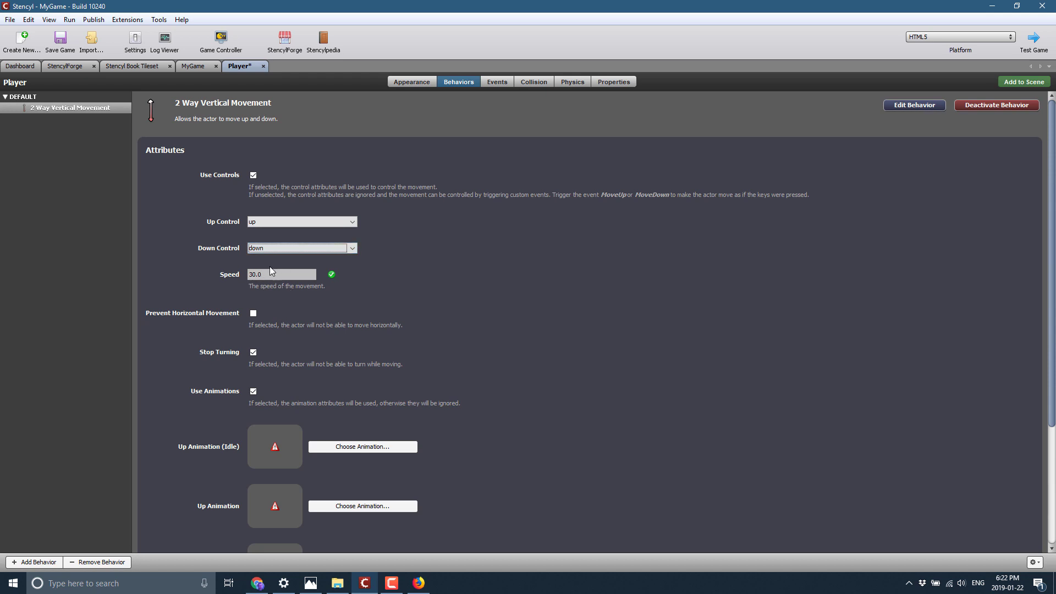
pyautogui.scroll(-1, 303, 427)
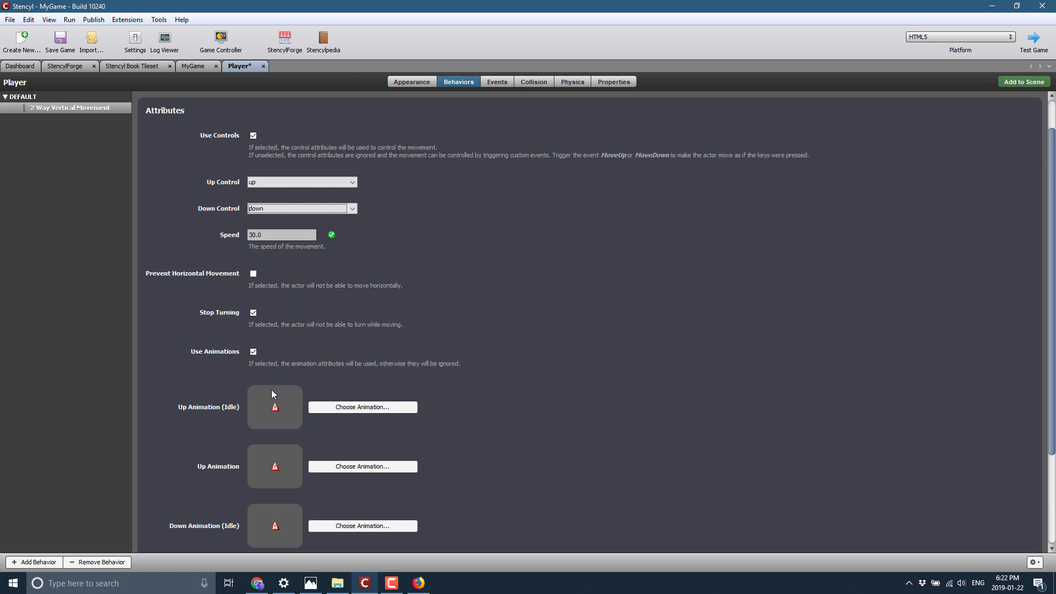
pyautogui.click(253, 352)
# Step: Save and test the game with the vertical movement behavior, close the browser test, and switch back to Stencyl
pyautogui.hotkey('ctrl', 's')
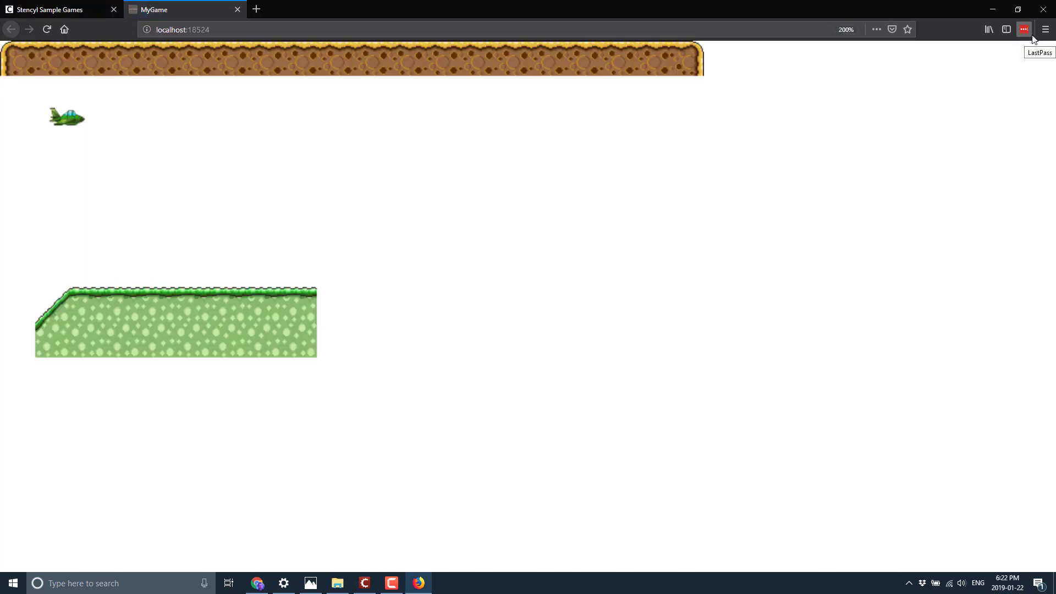
pyautogui.press('space')
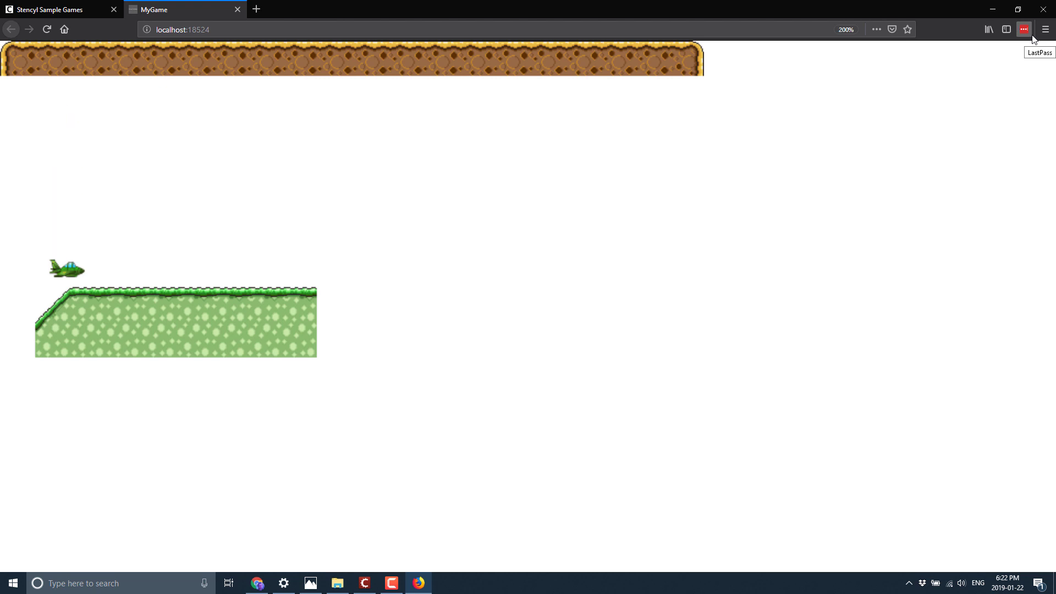
pyautogui.click(238, 9)
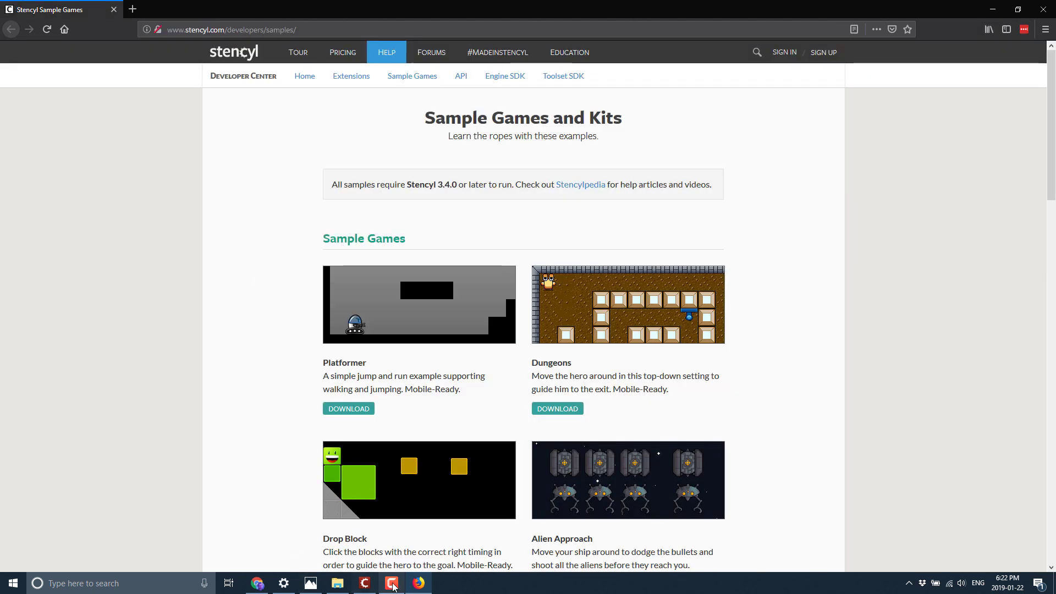
pyautogui.click(364, 583)
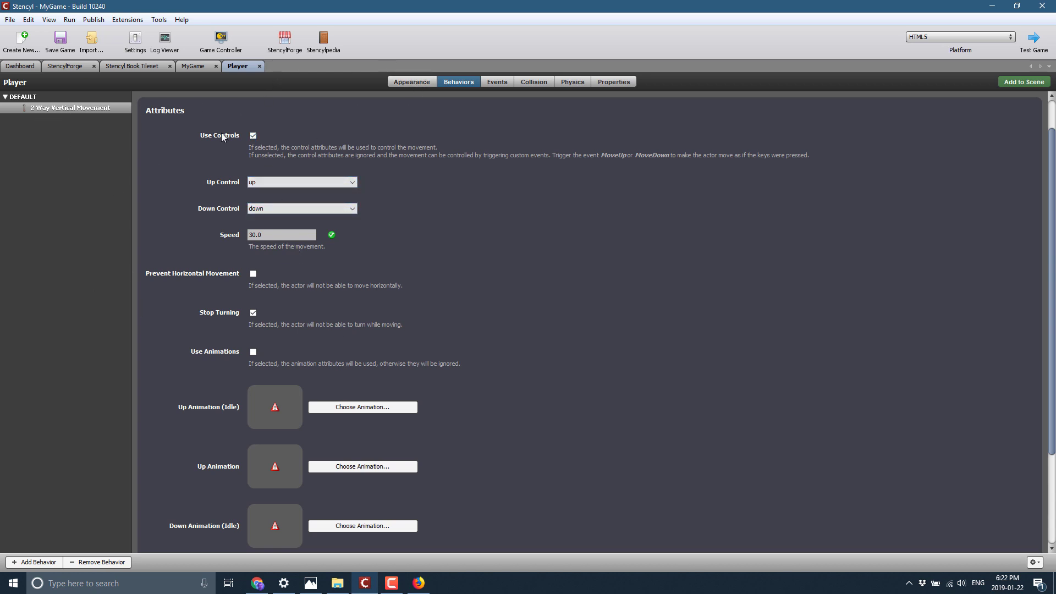
# Step: Review the library's ready-made behaviors in the Controls, Eye Candy, Game, GUI, Motion, Rules and Utilities categories without choosing one
pyautogui.scroll(-3, 206, 256)
pyautogui.scroll(3, 206, 257)
pyautogui.click(36, 562)
pyautogui.click(325, 201)
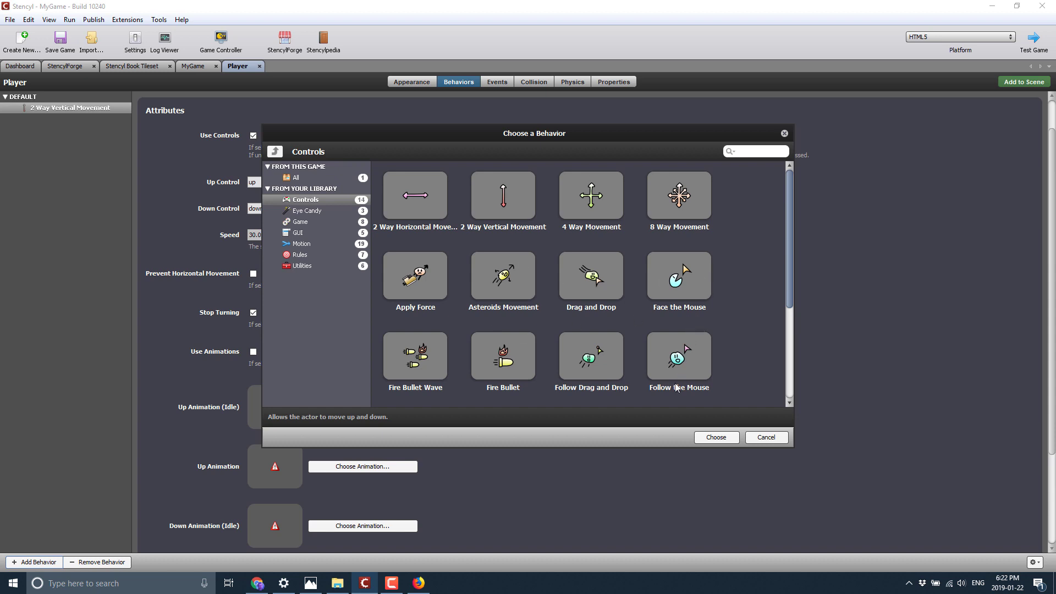
pyautogui.click(295, 212)
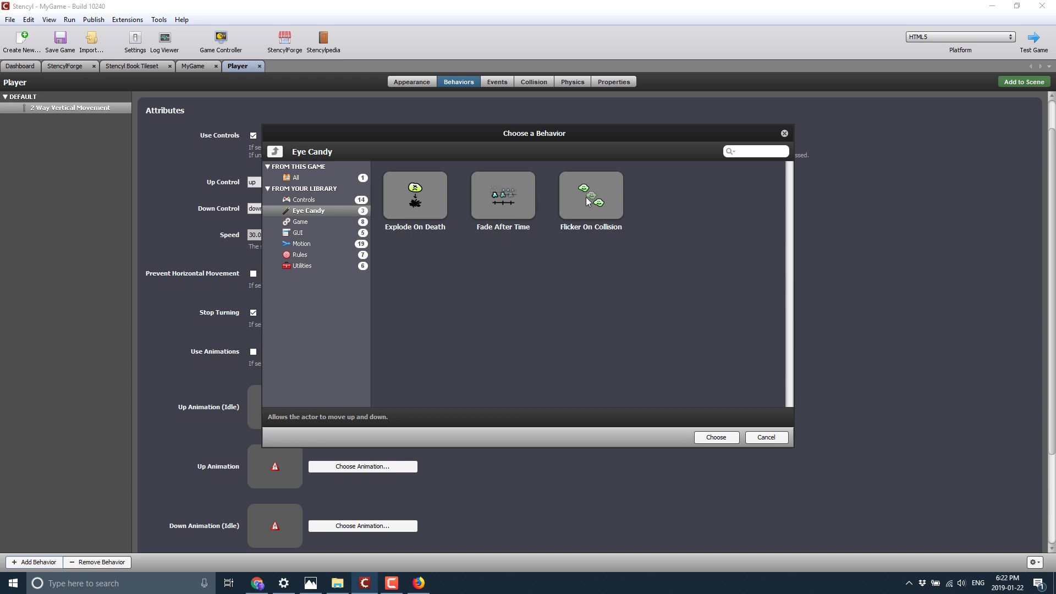
pyautogui.click(300, 223)
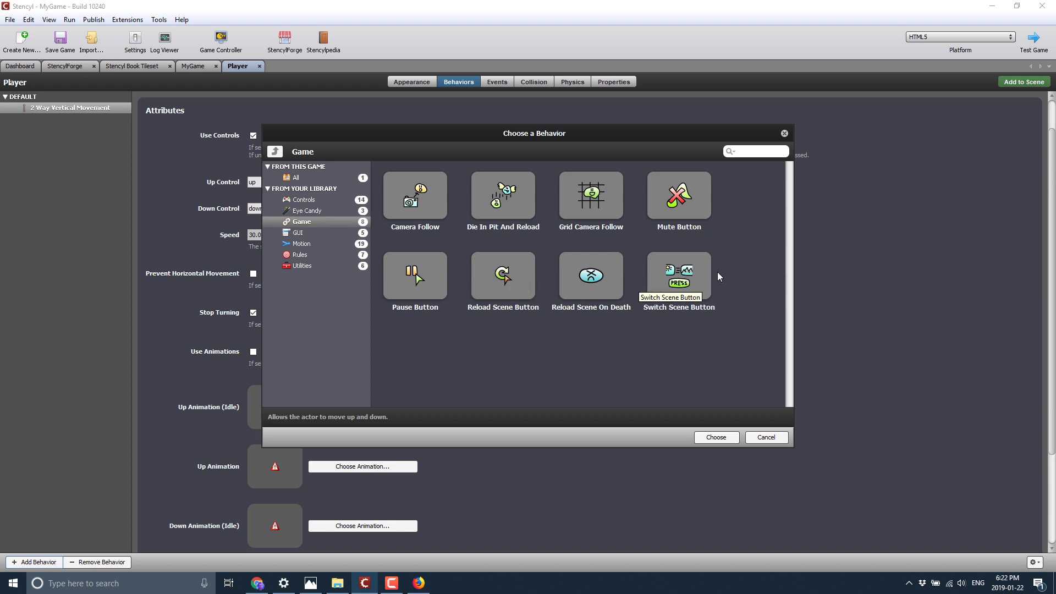
pyautogui.click(297, 232)
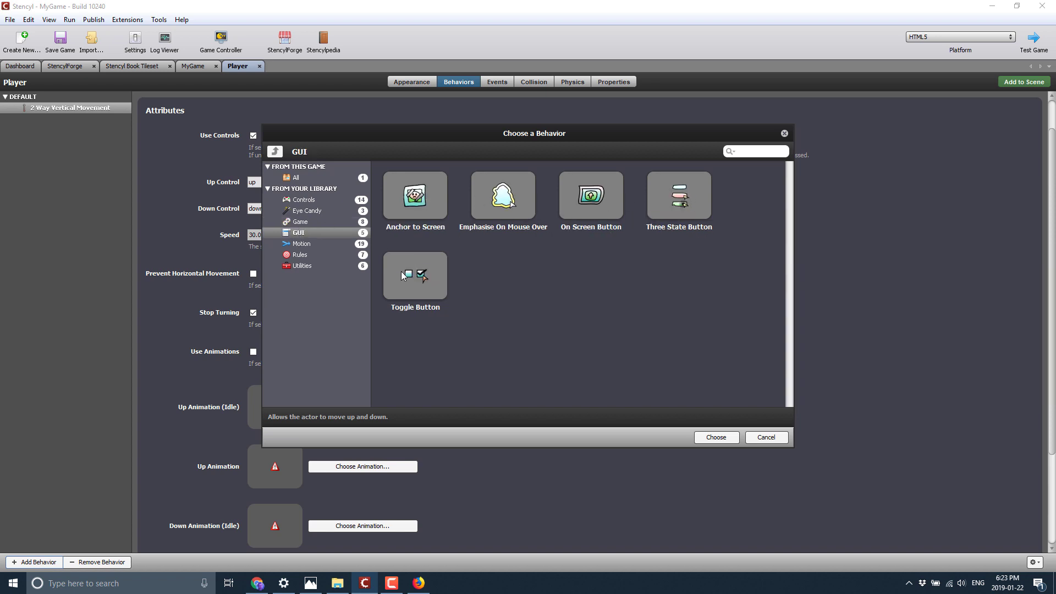
pyautogui.click(302, 245)
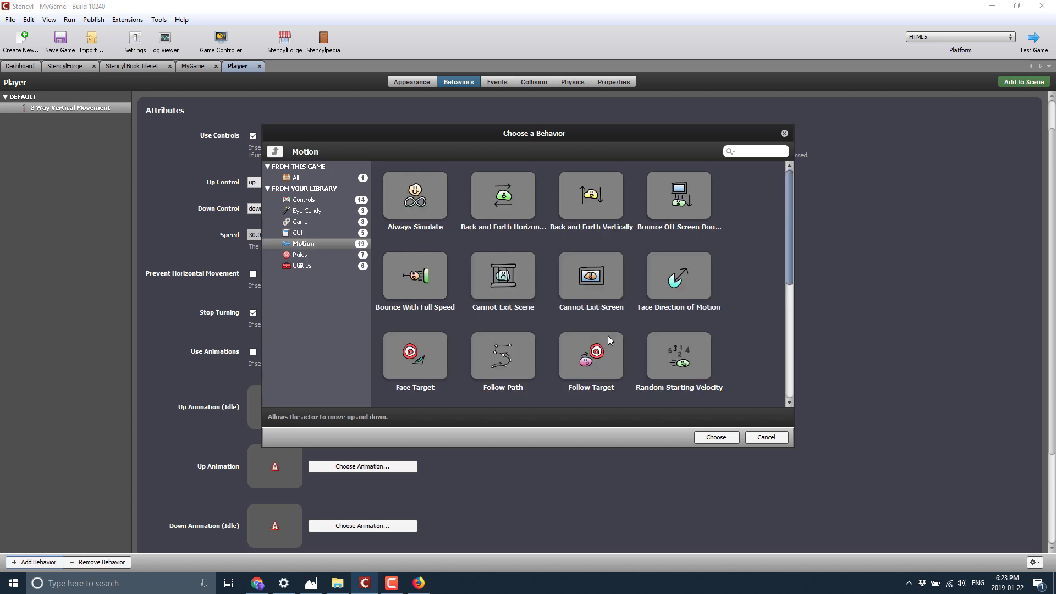
pyautogui.click(302, 255)
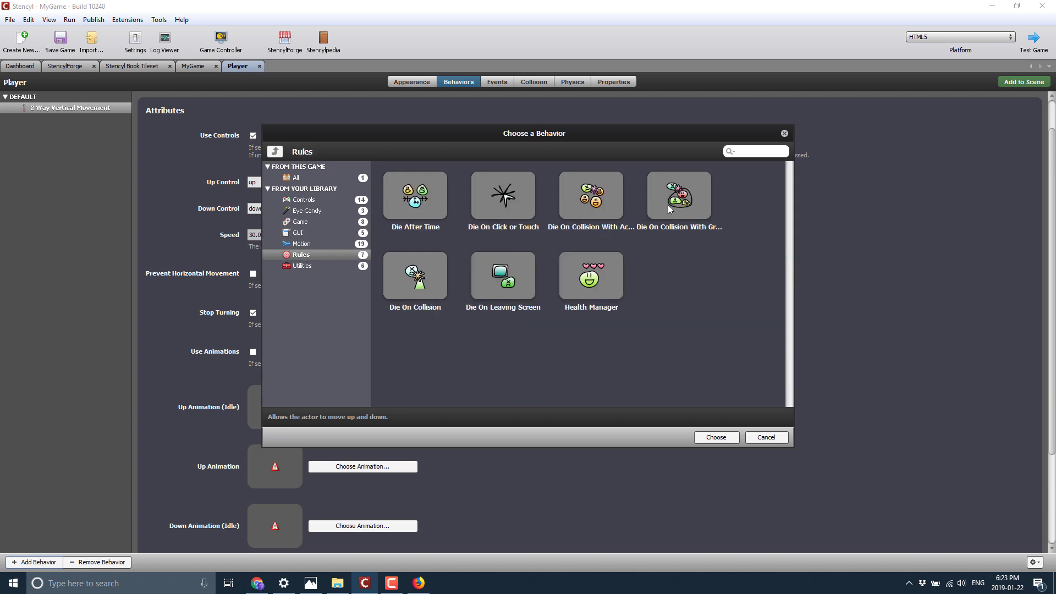
pyautogui.click(308, 266)
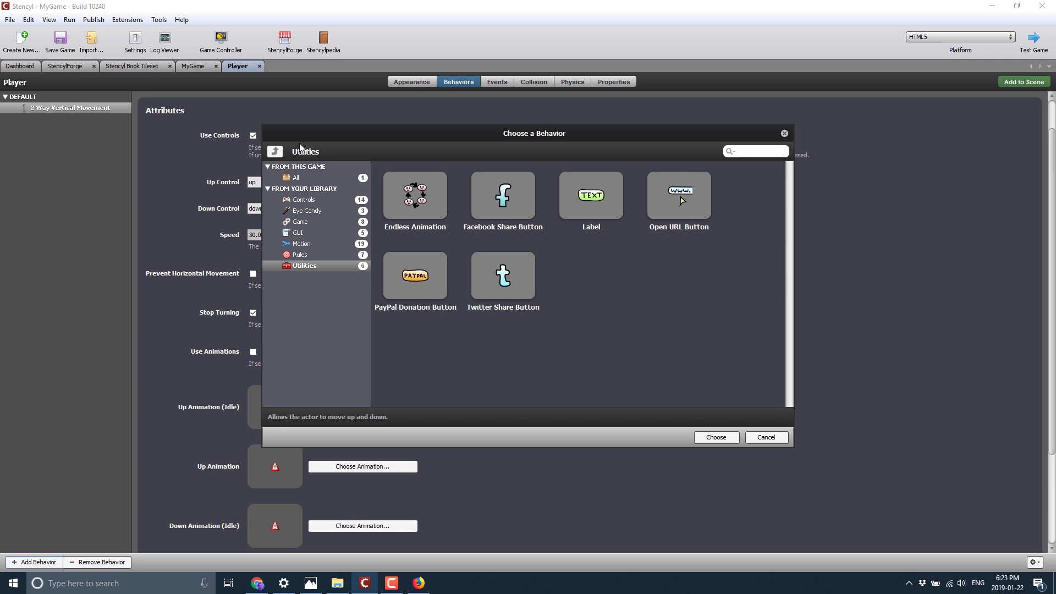
pyautogui.click(768, 438)
# Step: Browse the most downloaded behaviors in StencylForge and search them for "camera"
pyautogui.click(67, 66)
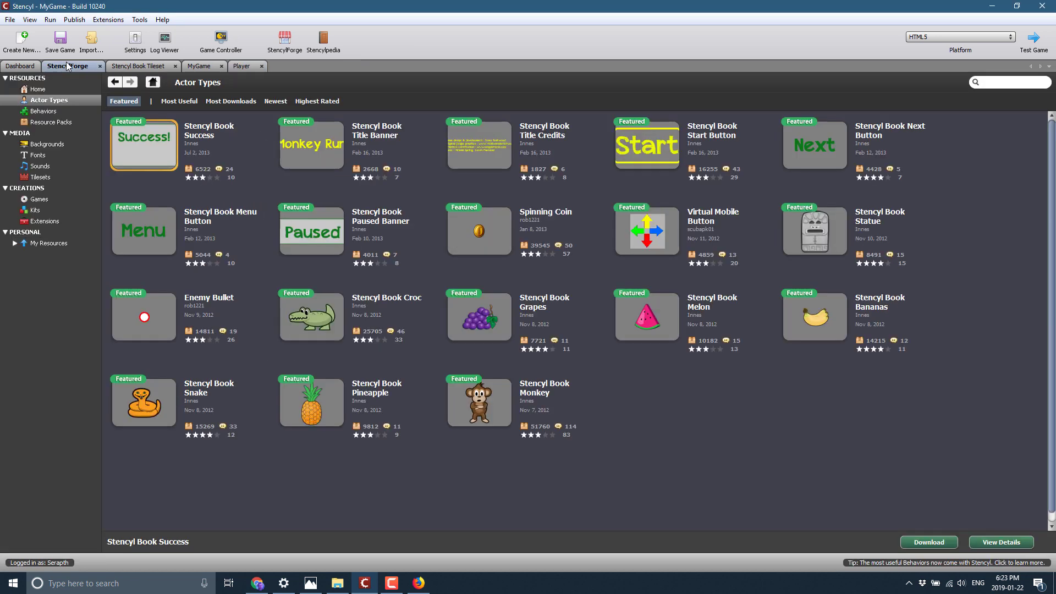
pyautogui.click(43, 113)
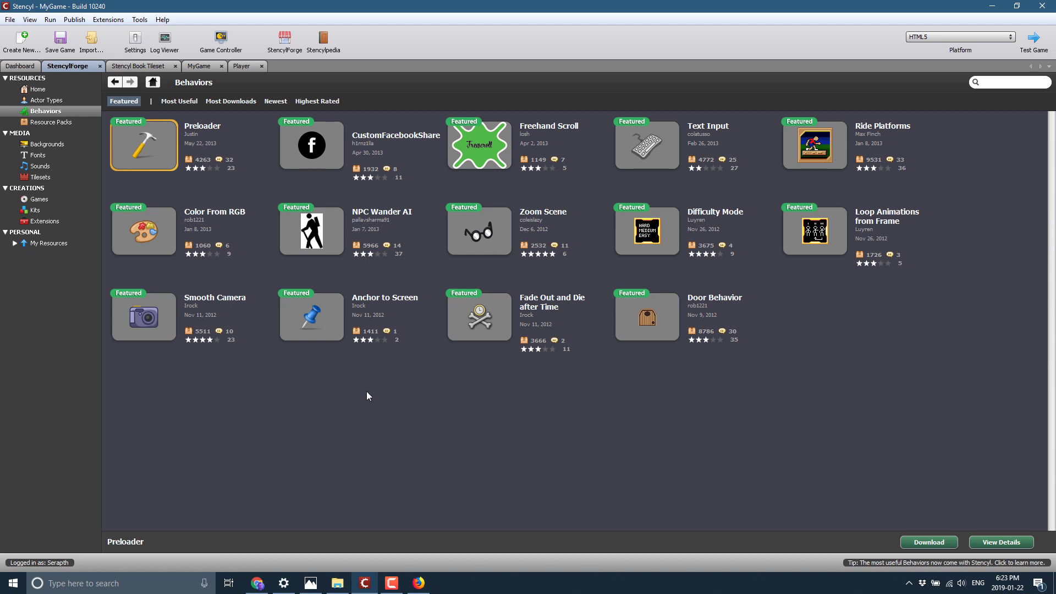
pyautogui.click(224, 102)
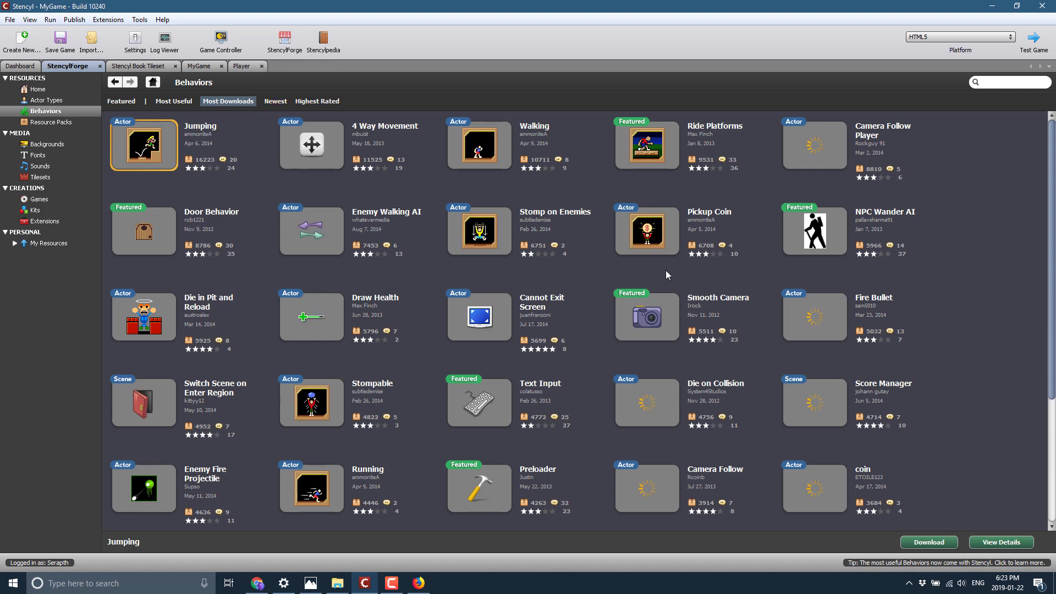
pyautogui.click(997, 81)
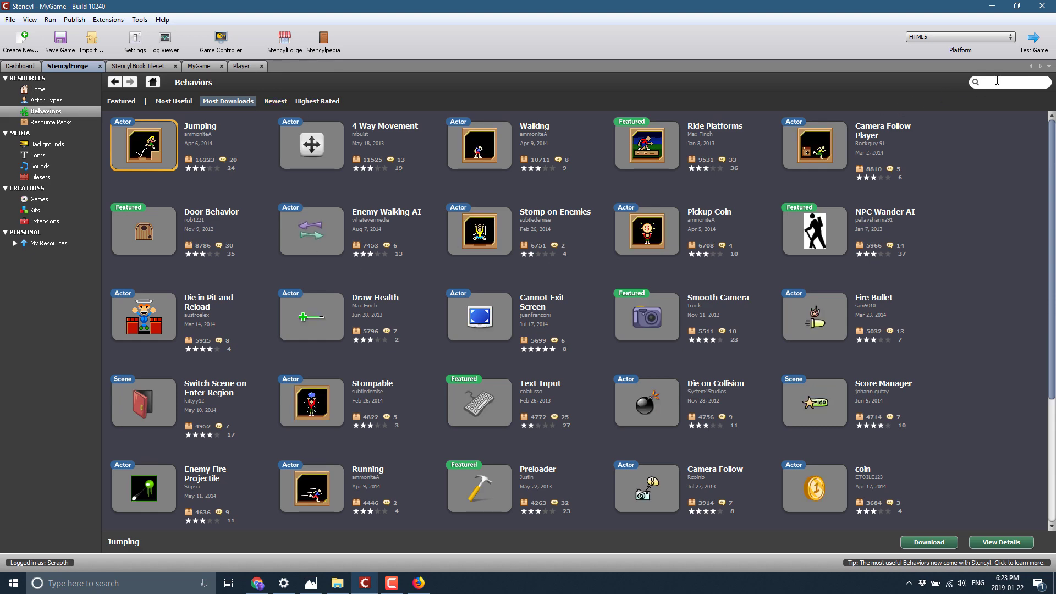
pyautogui.write('camera')
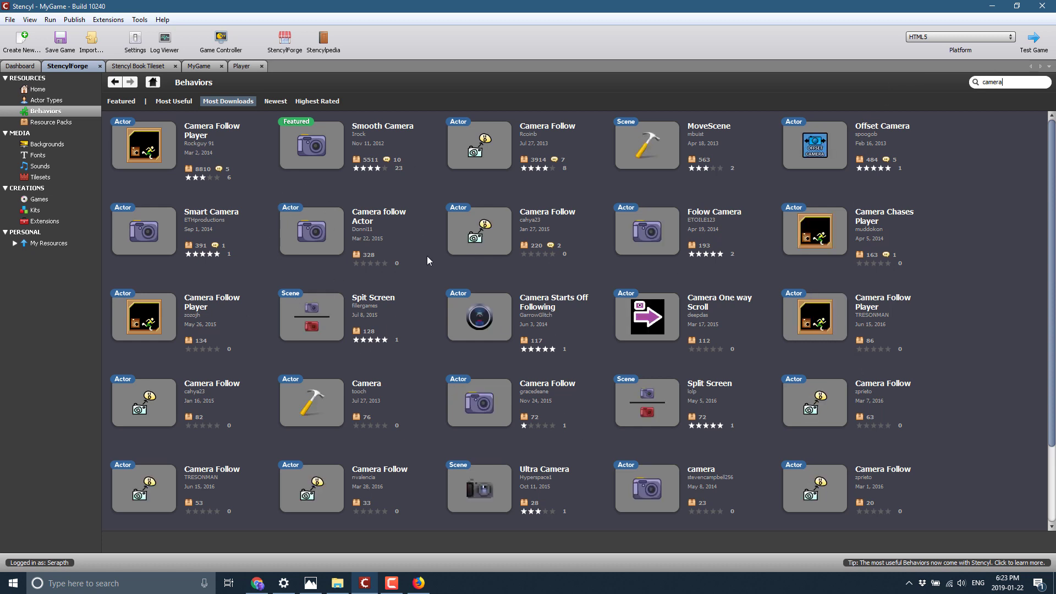
# Step: Look over the extension and tool commands and the platforms available for testing the game
pyautogui.click(98, 20)
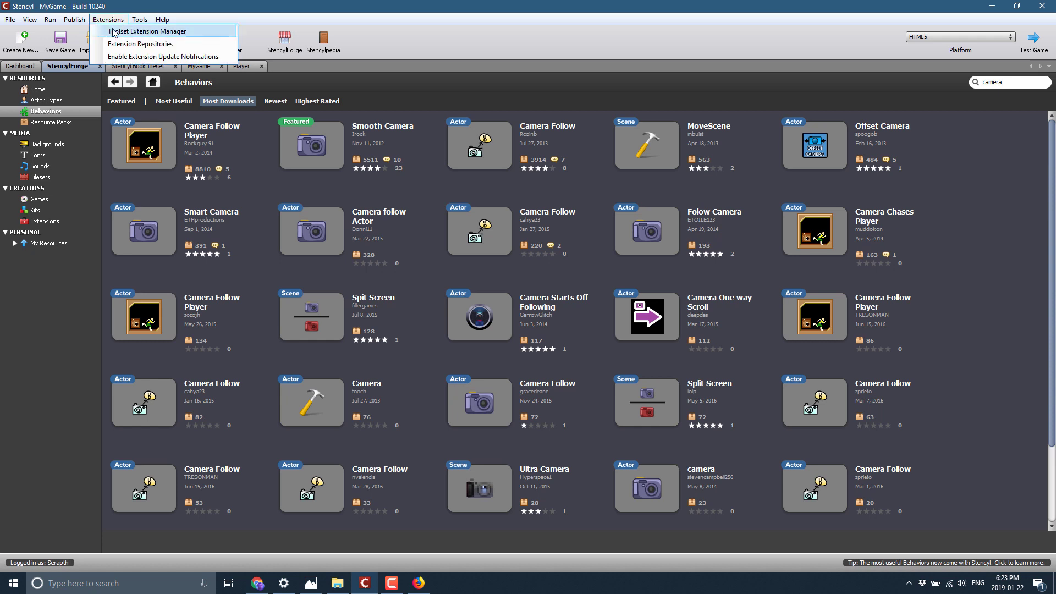
pyautogui.moveTo(142, 22)
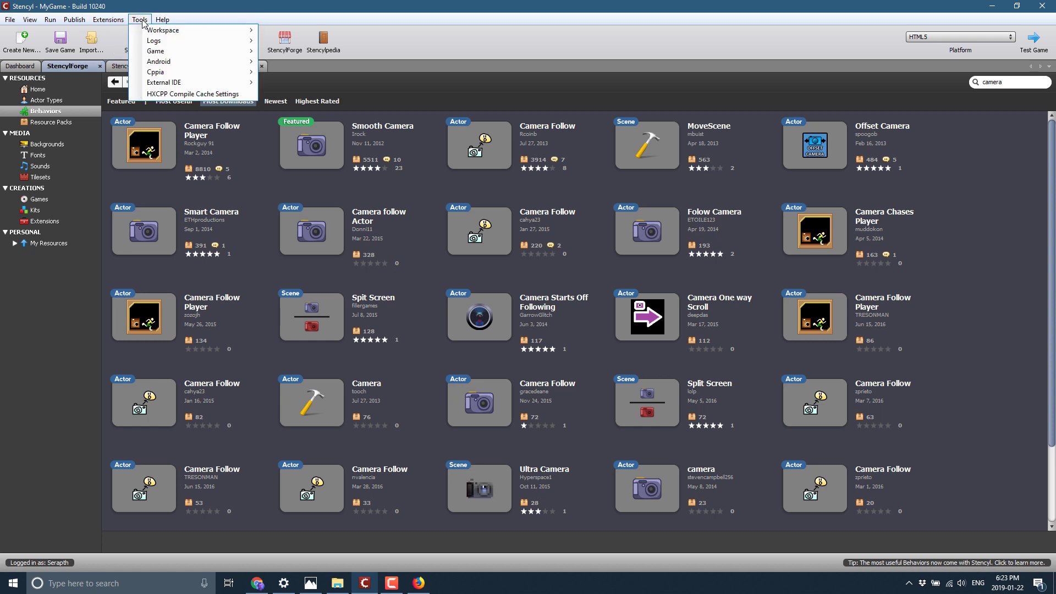
pyautogui.moveTo(47, 26)
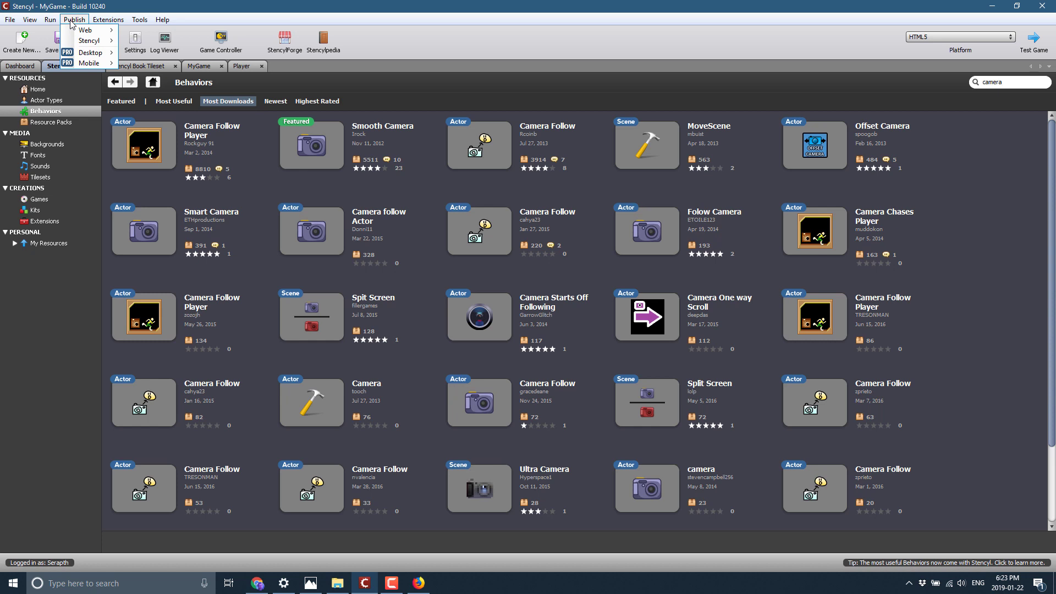
pyautogui.click(988, 43)
pyautogui.click(987, 39)
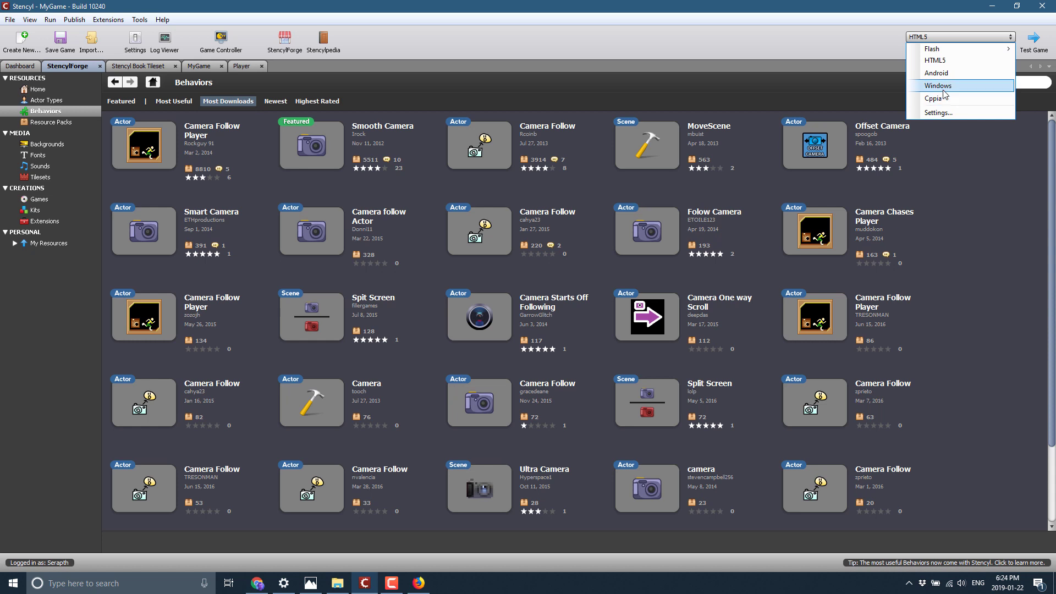
pyautogui.click(510, 7)
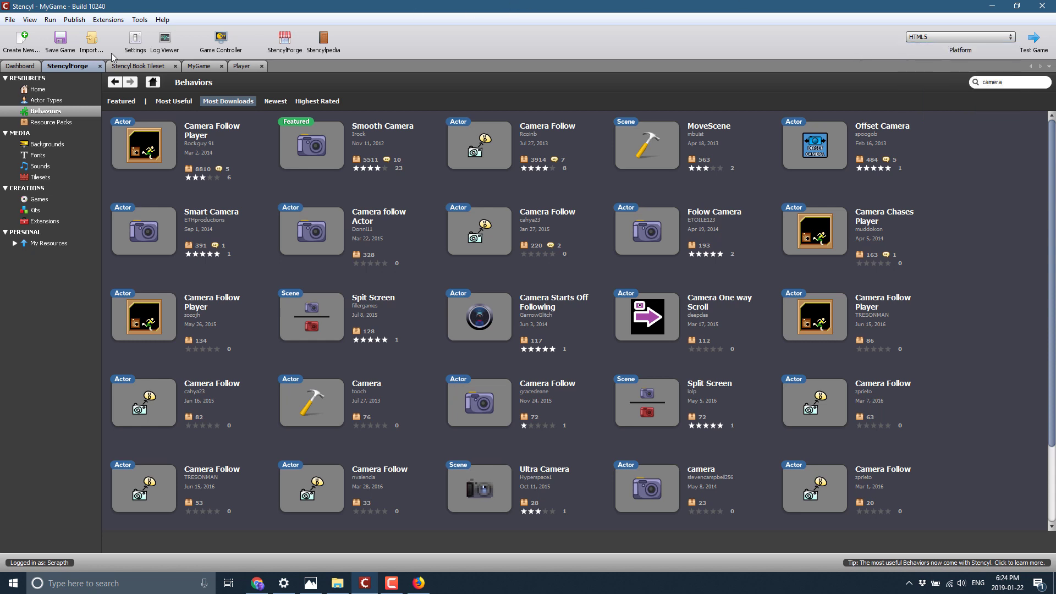
# Step: Examine the publishing options for Web and Stencyl among the available publish targets
pyautogui.click(63, 21)
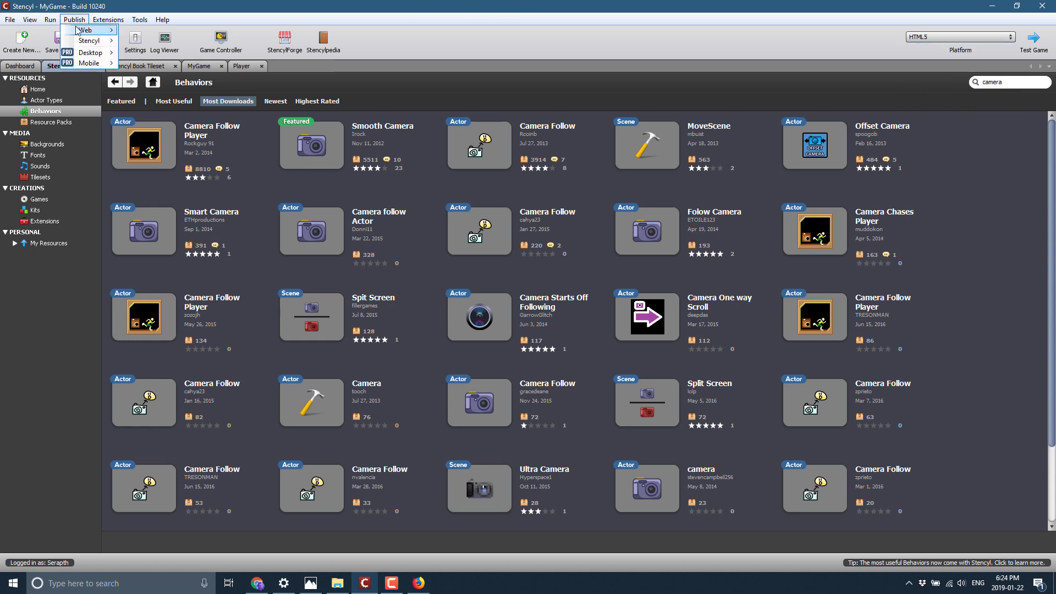
pyautogui.moveTo(77, 30)
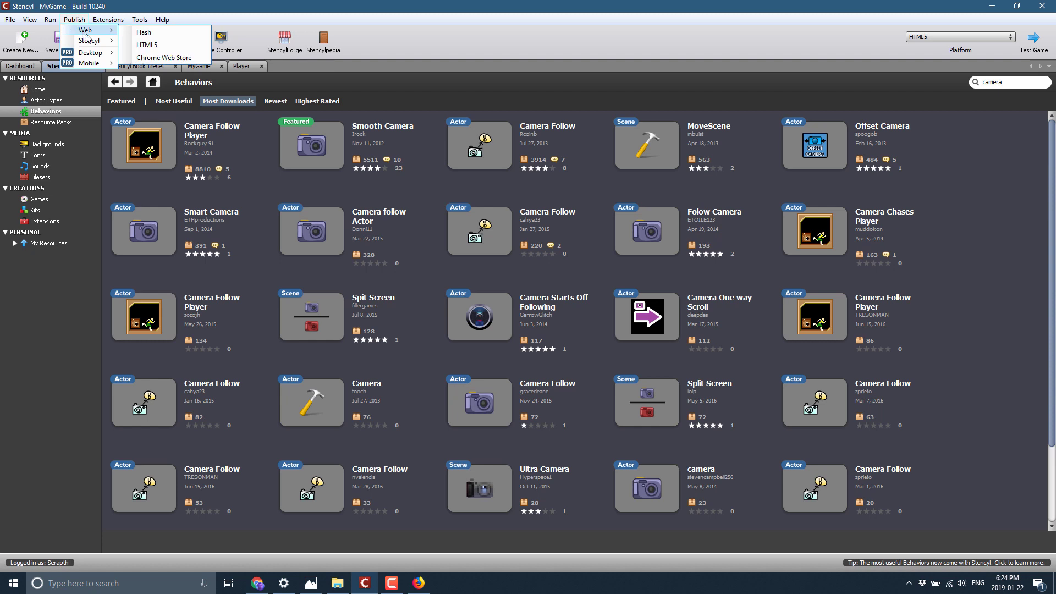
pyautogui.moveTo(91, 65)
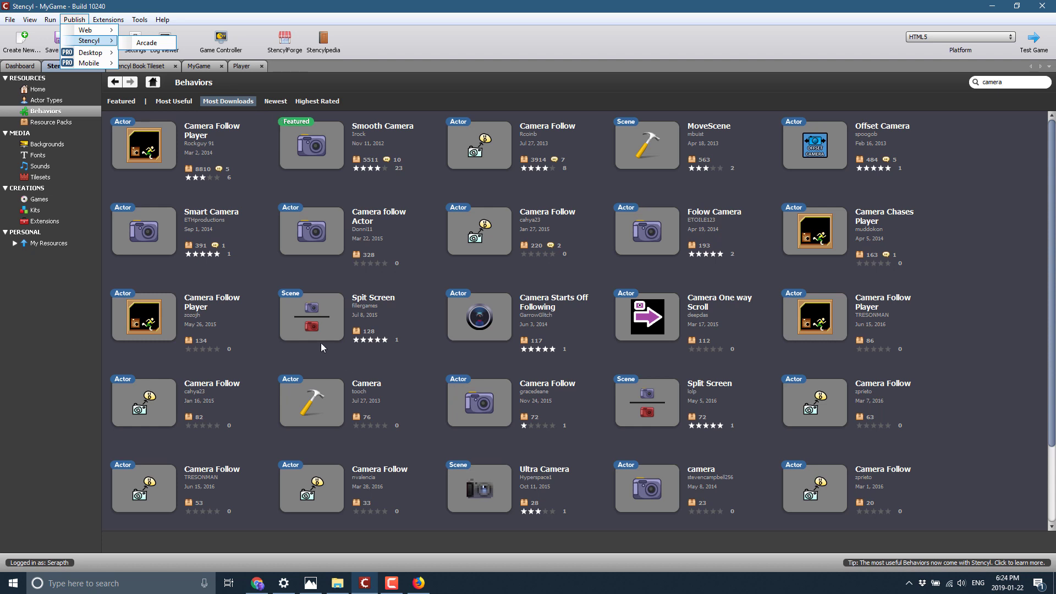
pyautogui.click(570, 38)
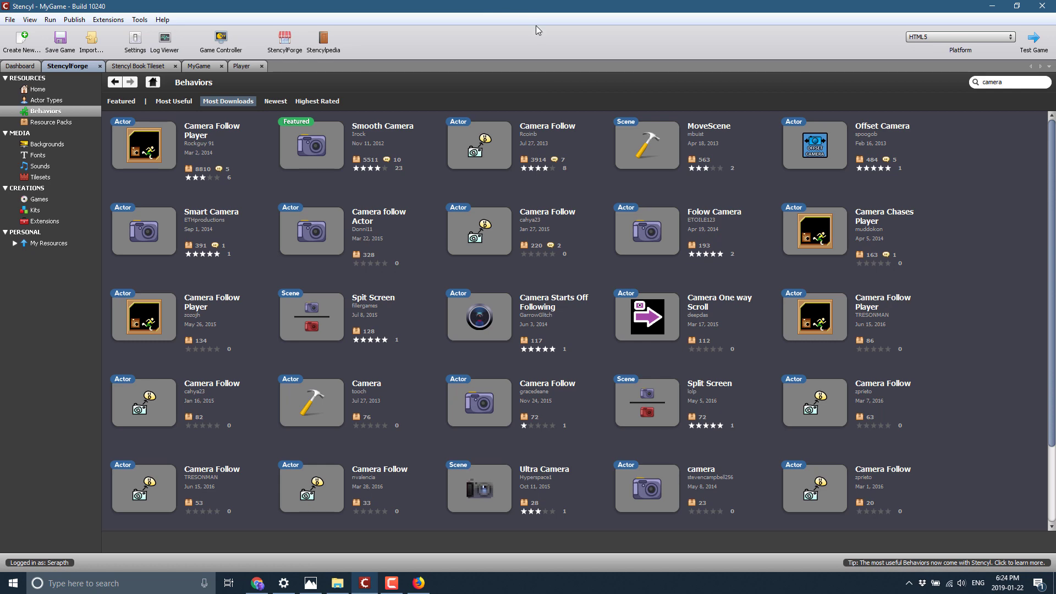
# Step: Add a When Creating event to the Player actor and place an Enable gravity for Self block inside it
pyautogui.click(238, 67)
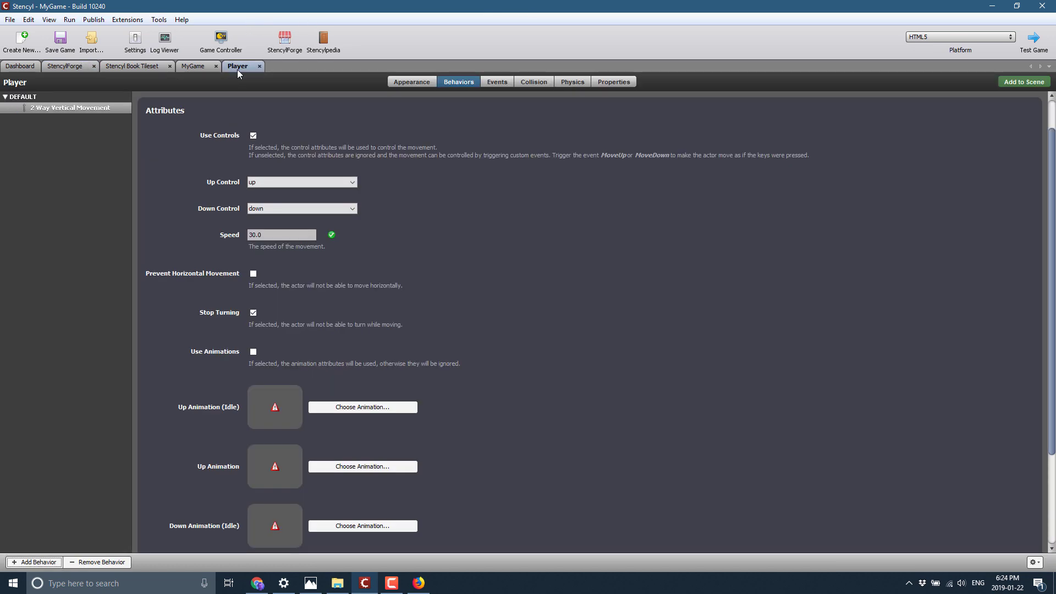
pyautogui.click(489, 82)
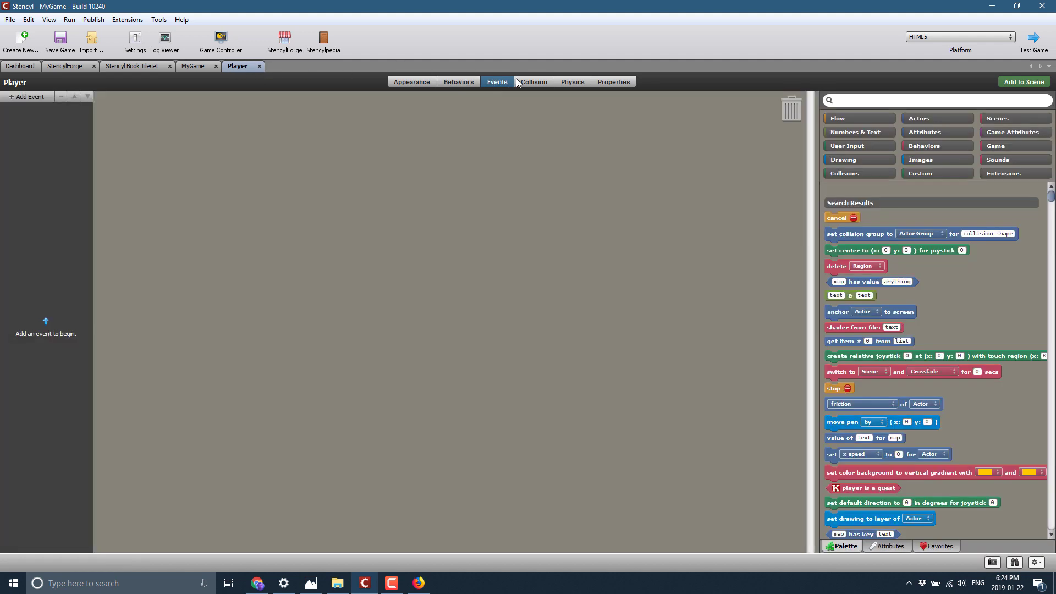
pyautogui.click(465, 82)
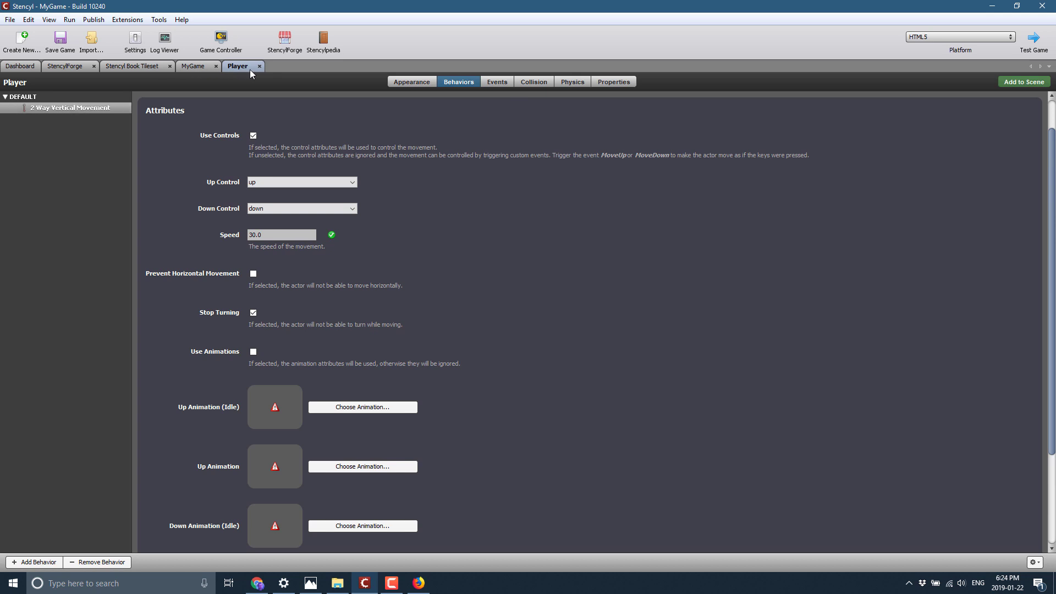
pyautogui.click(502, 83)
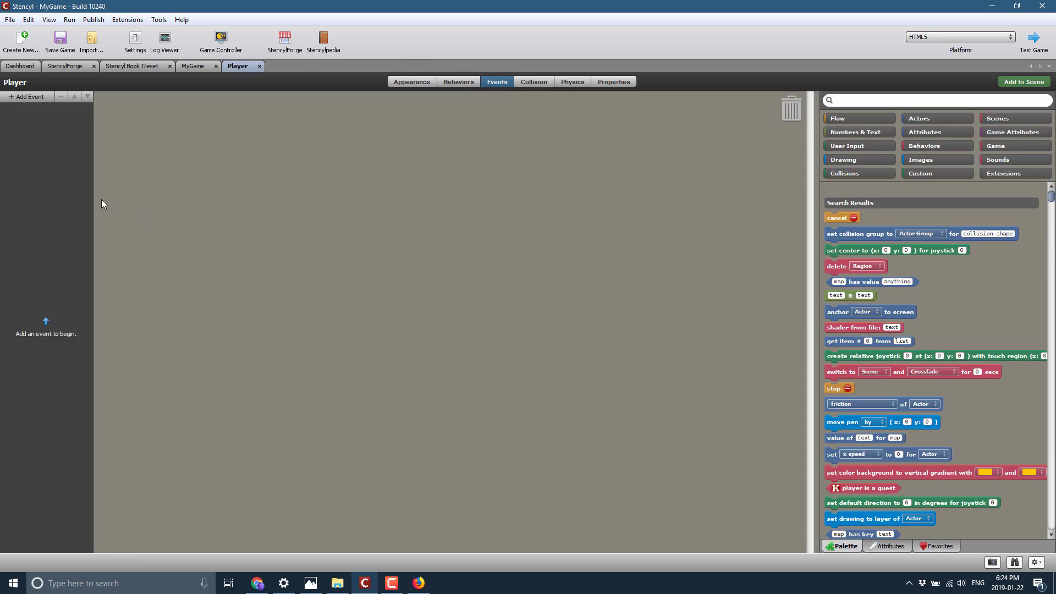
pyautogui.click(28, 96)
pyautogui.moveTo(31, 110)
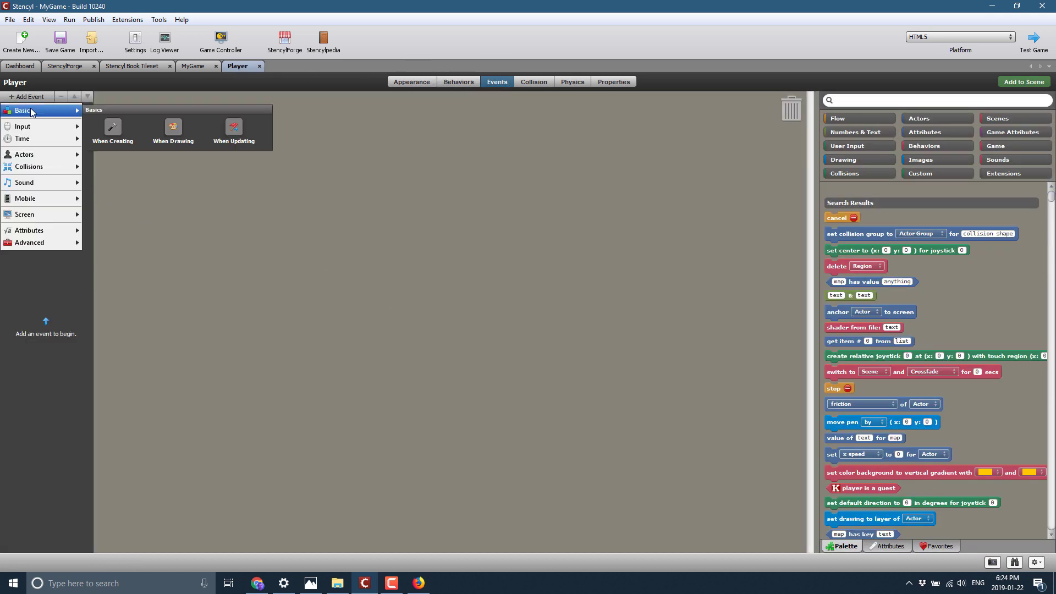
pyautogui.click(110, 126)
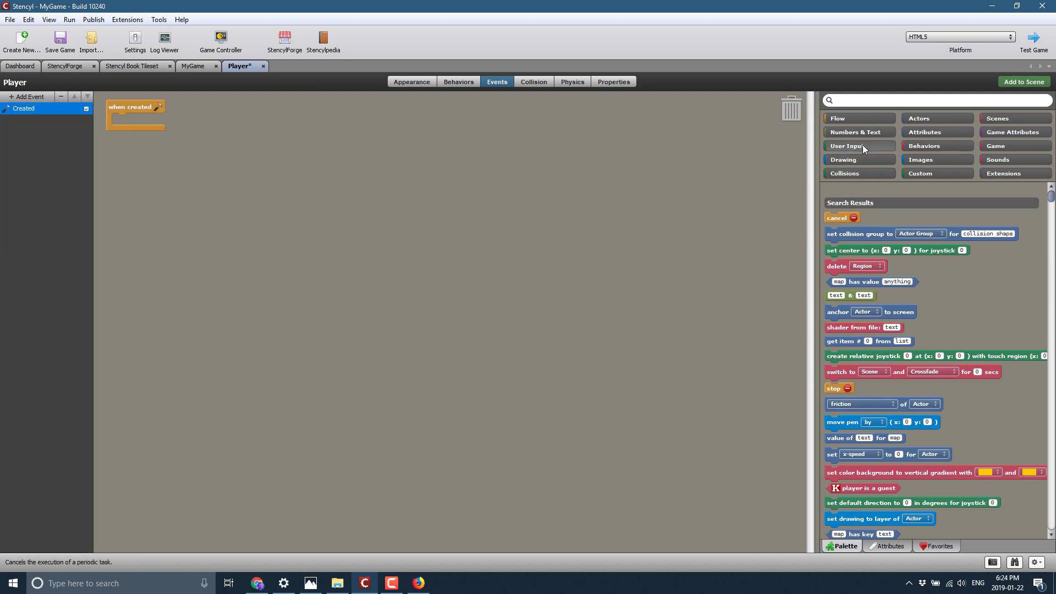
pyautogui.click(926, 122)
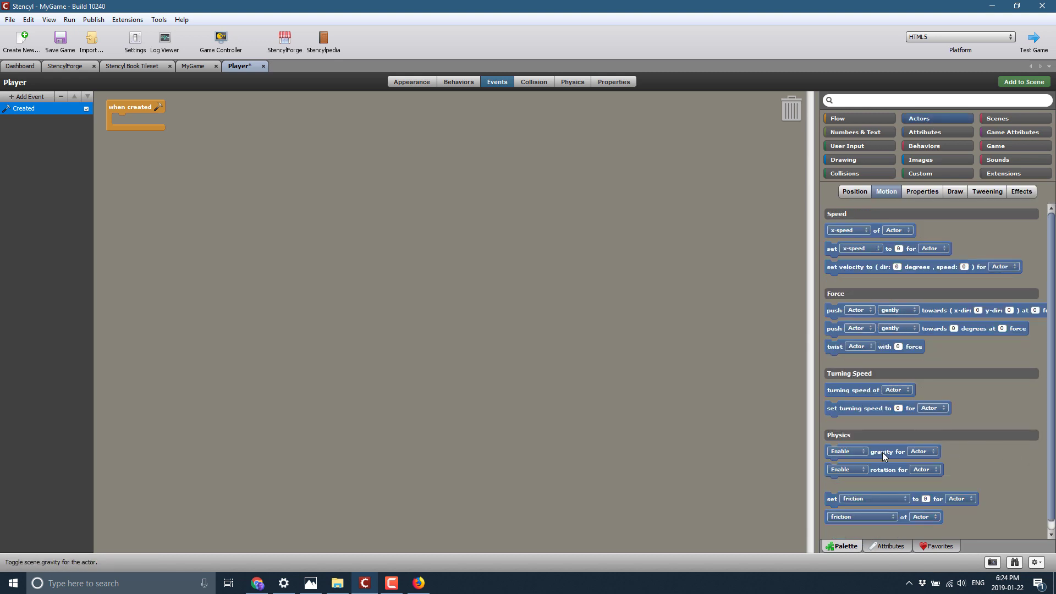
pyautogui.moveTo(881, 451); pyautogui.dragTo(166, 121)
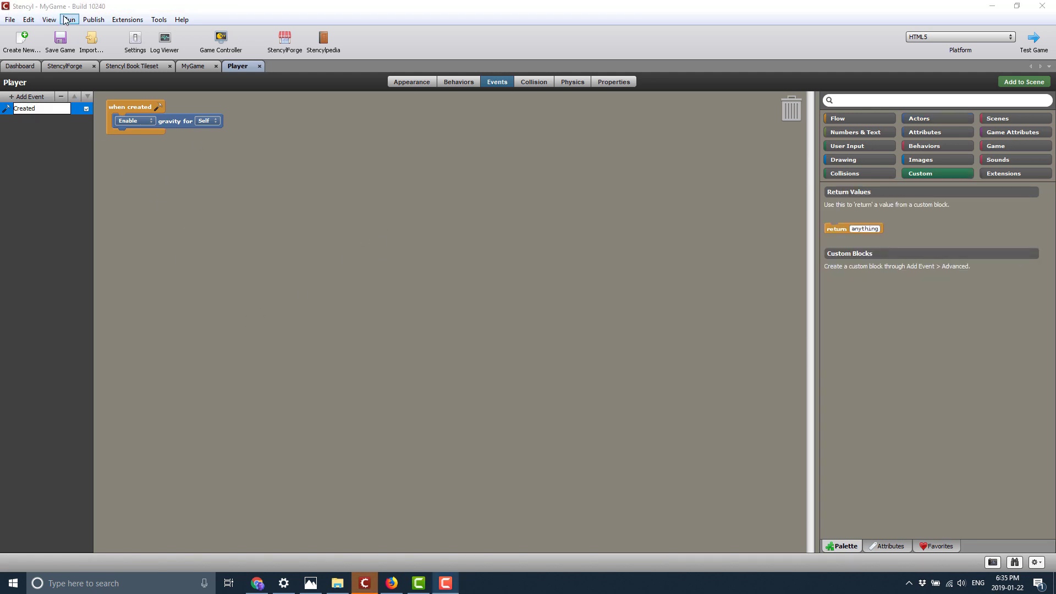
# Step: Preview the code generated from the Player actor's events, read through its class and init function, and close the preview
pyautogui.click(50, 20)
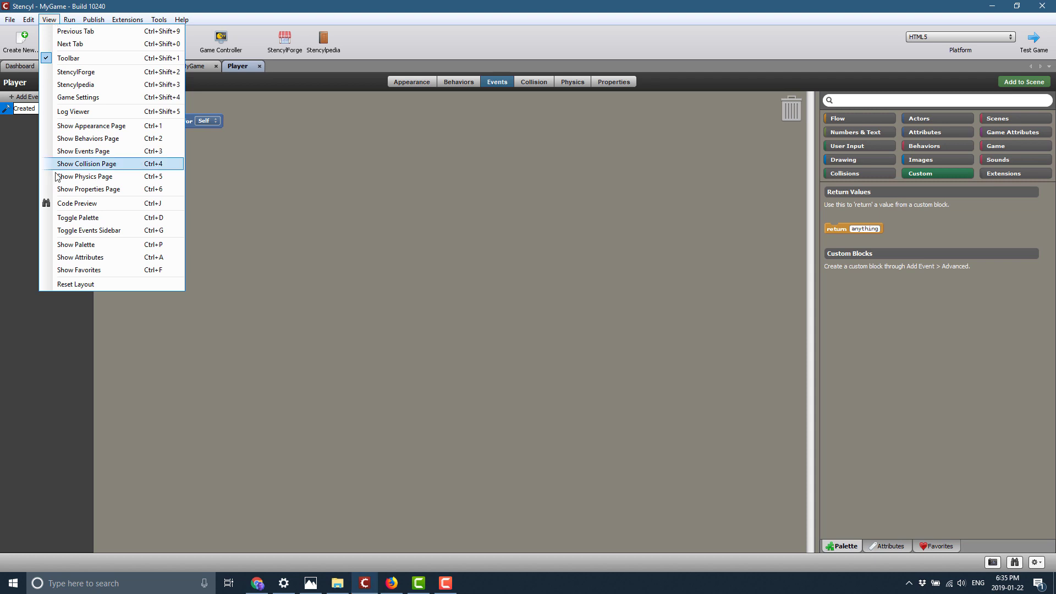
pyautogui.click(81, 205)
pyautogui.click(572, 262)
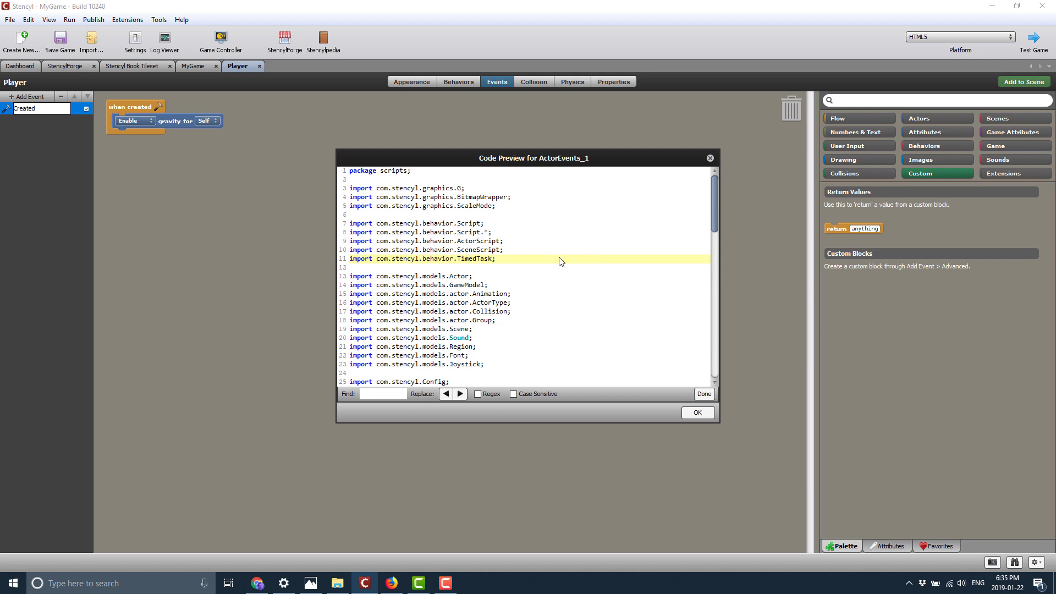
pyautogui.scroll(-7, 561, 260)
pyautogui.scroll(-12, 570, 254)
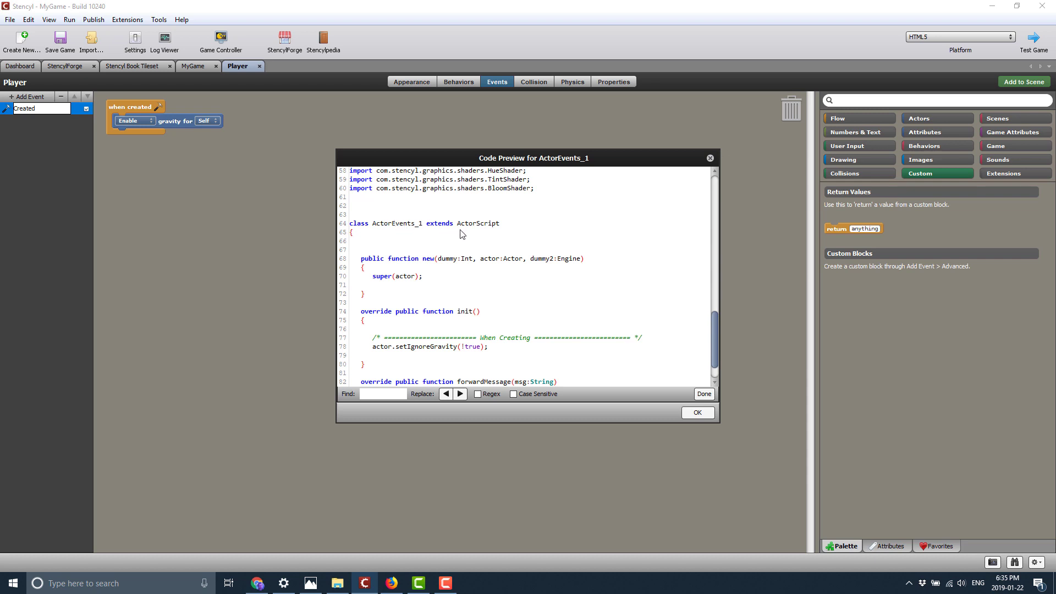
pyautogui.scroll(-1, 462, 234)
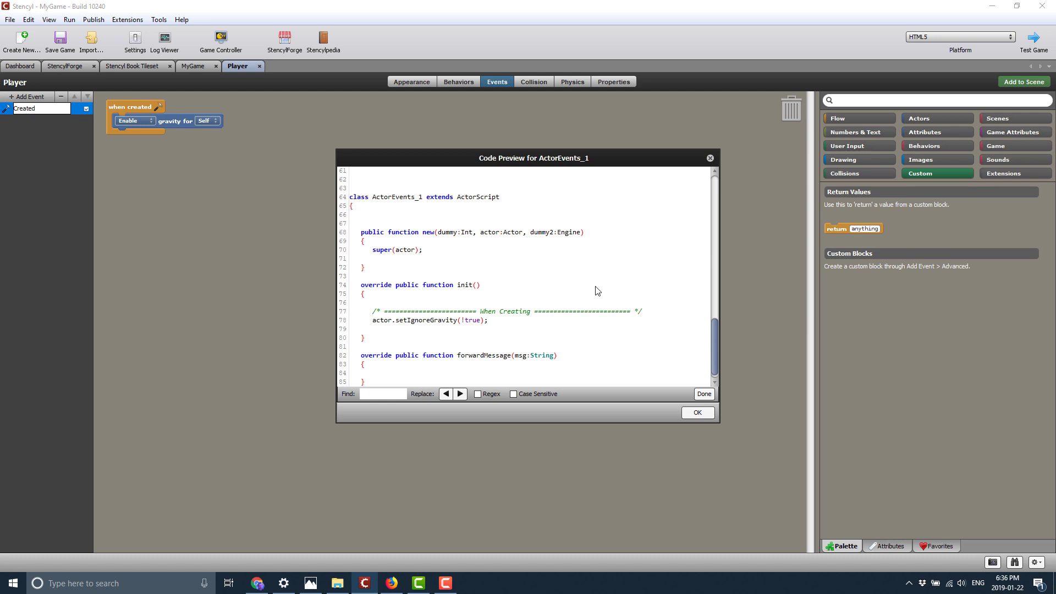
pyautogui.click(697, 412)
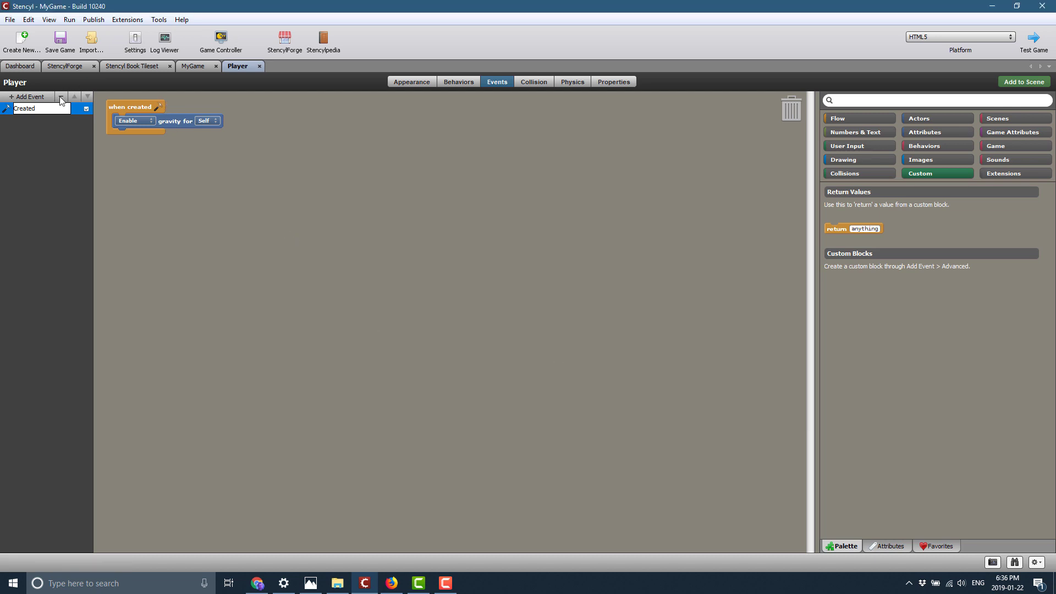
# Step: Review the Player actor's 2 Way Vertical Movement behavior settings and look over the behavior chooser's categories without adding one
pyautogui.click(464, 84)
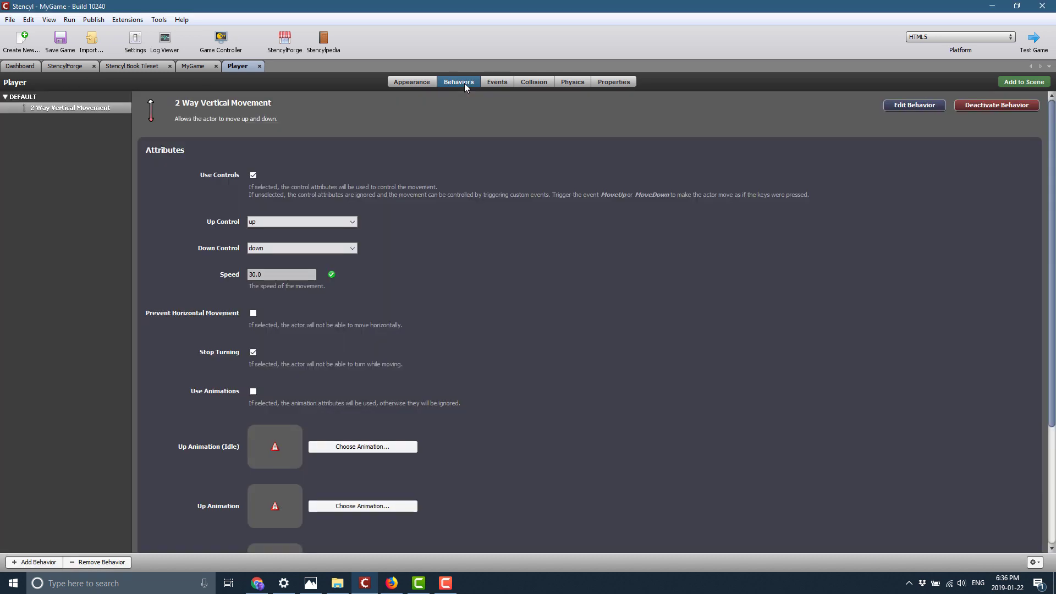
pyautogui.click(65, 110)
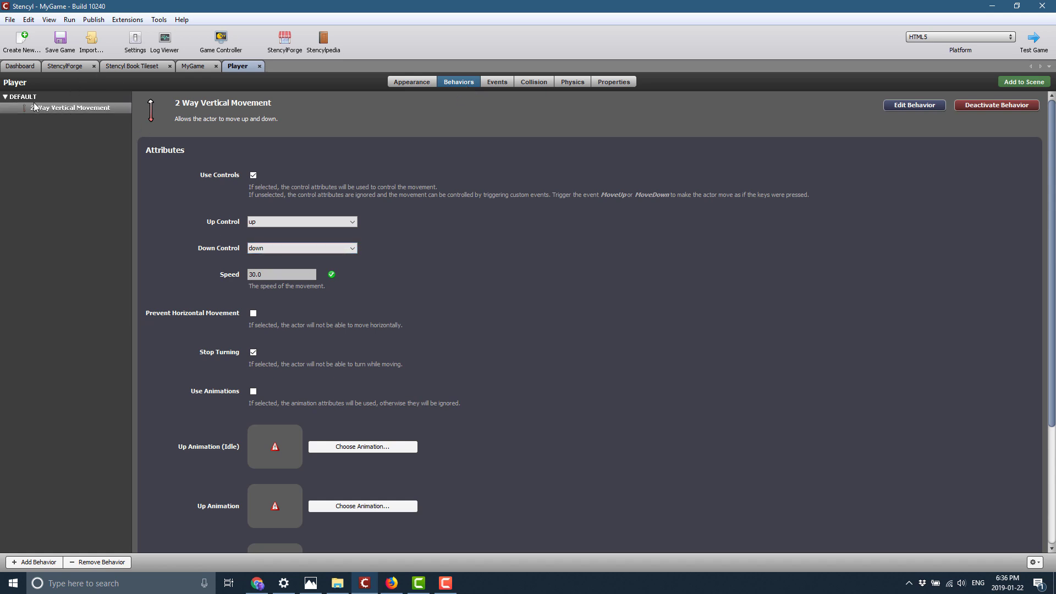
pyautogui.click(22, 564)
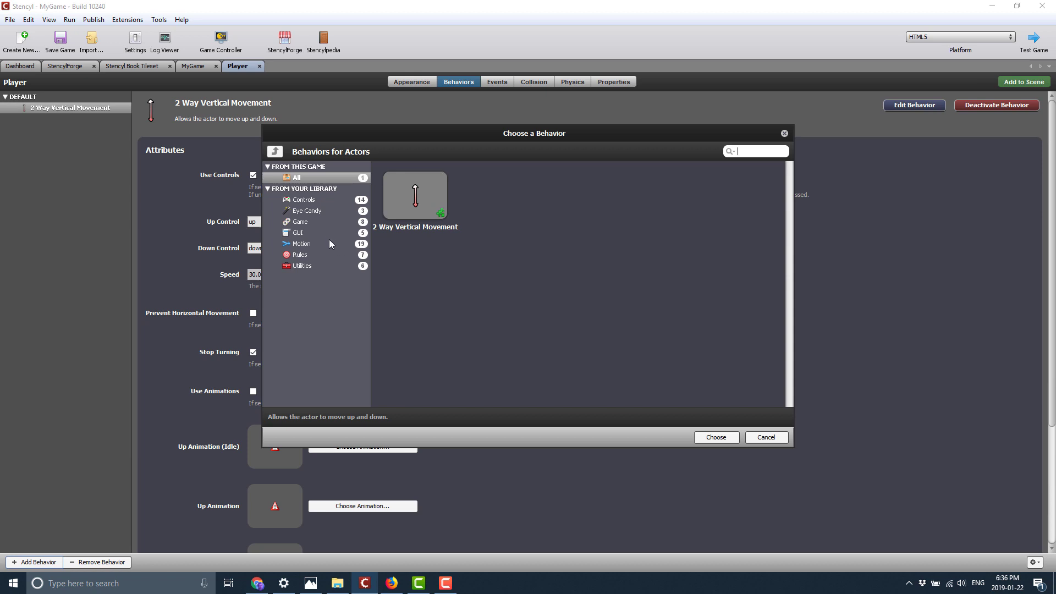
pyautogui.click(785, 134)
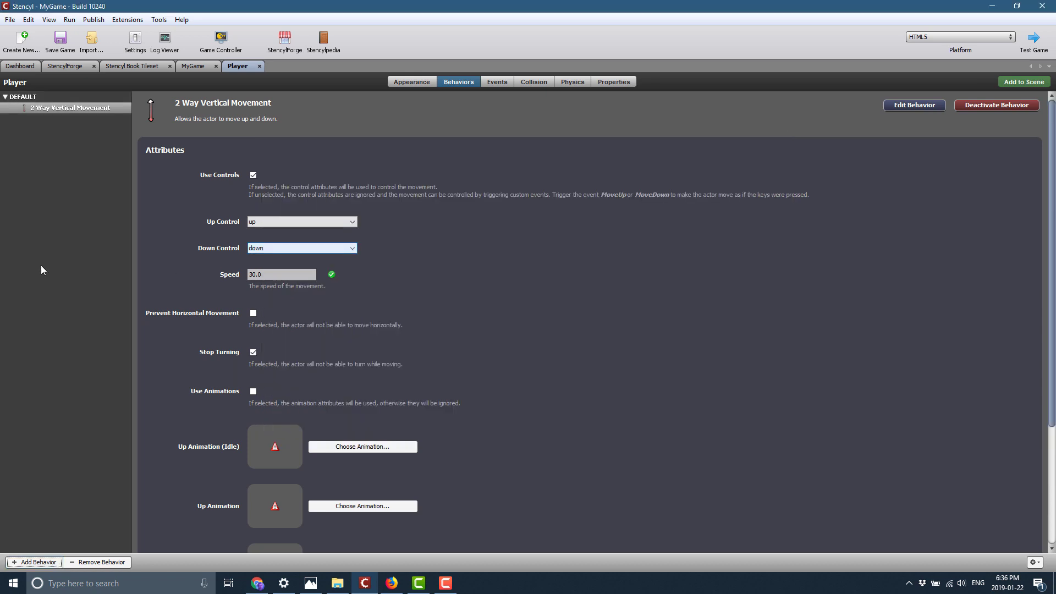
# Step: Open the 2 Way Vertical Movement behavior for editing, dismiss the crash course offer, and examine the blocks in its Created, Updated and custom events
pyautogui.click(923, 107)
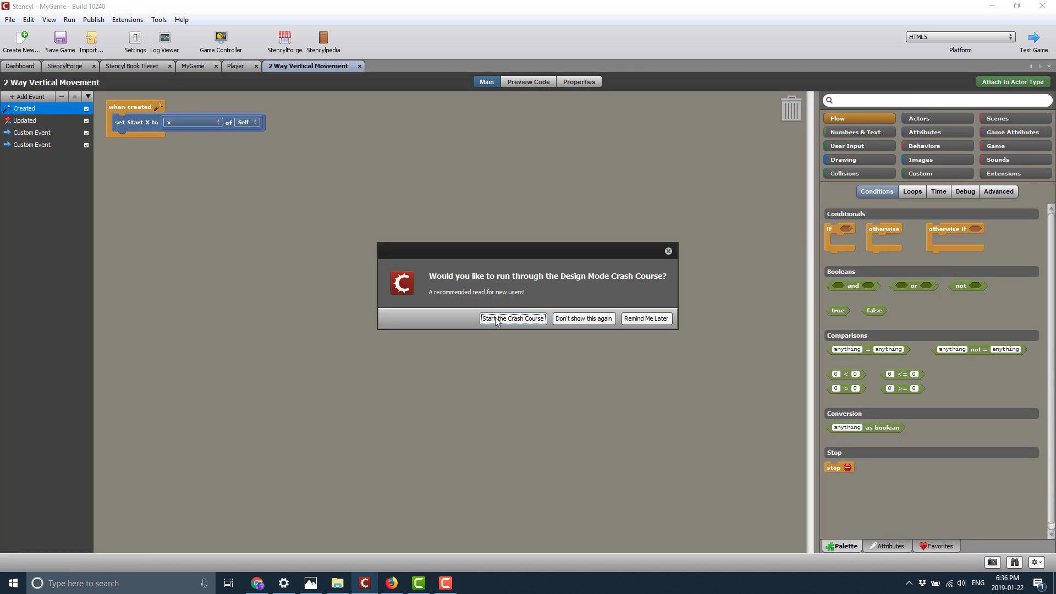
pyautogui.click(602, 318)
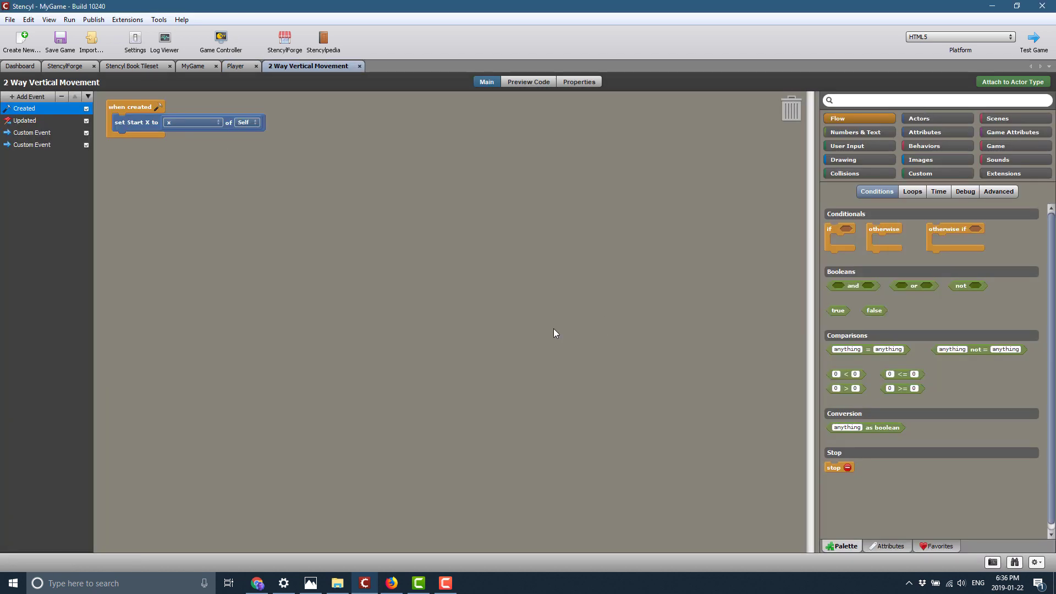
pyautogui.click(16, 122)
pyautogui.click(31, 133)
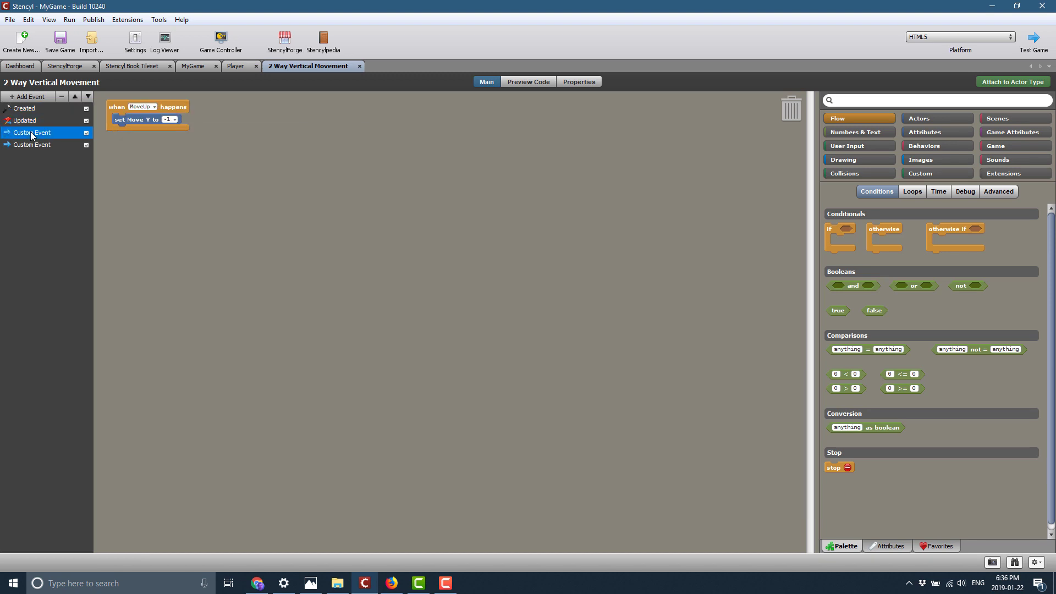
pyautogui.click(37, 144)
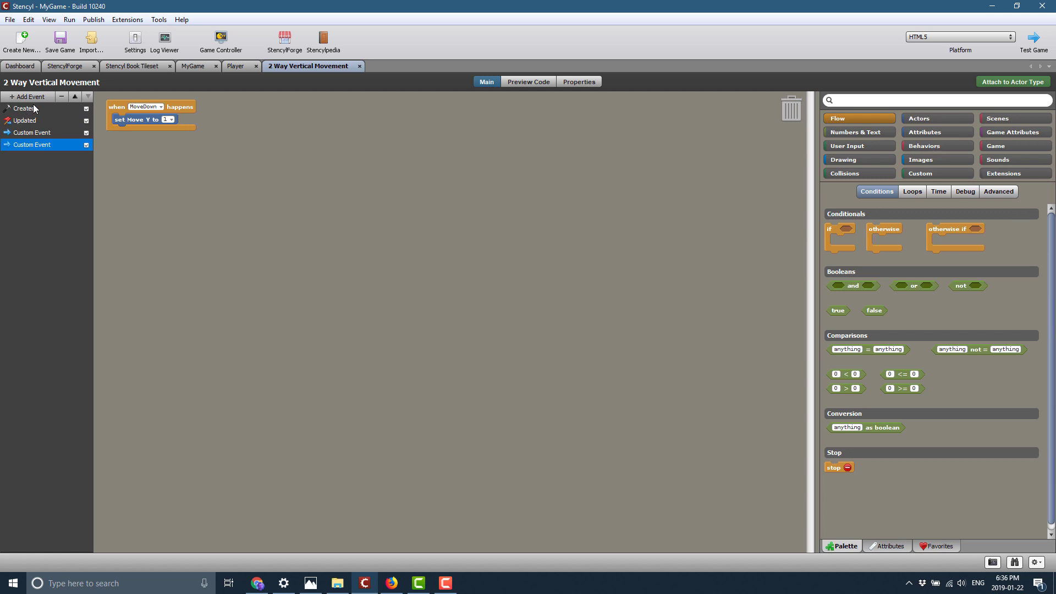
pyautogui.click(29, 109)
pyautogui.click(28, 121)
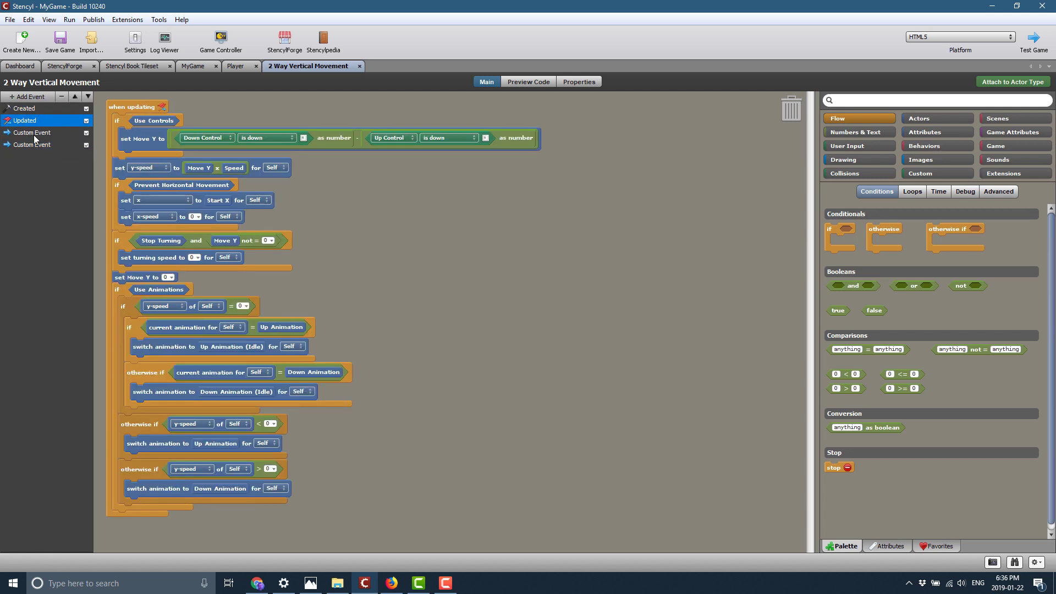
pyautogui.click(34, 134)
pyautogui.click(37, 147)
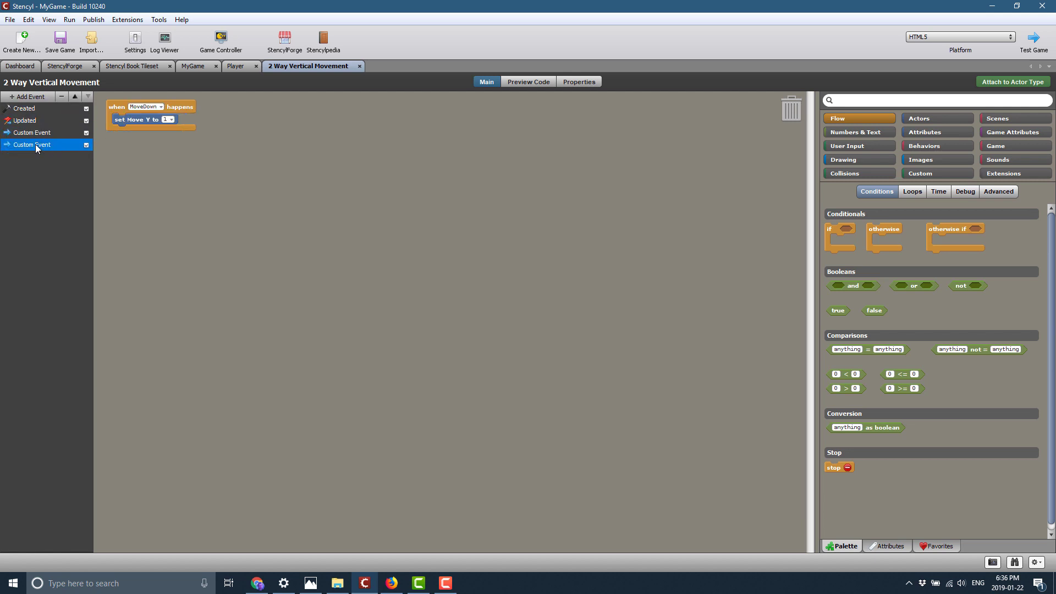
pyautogui.click(30, 134)
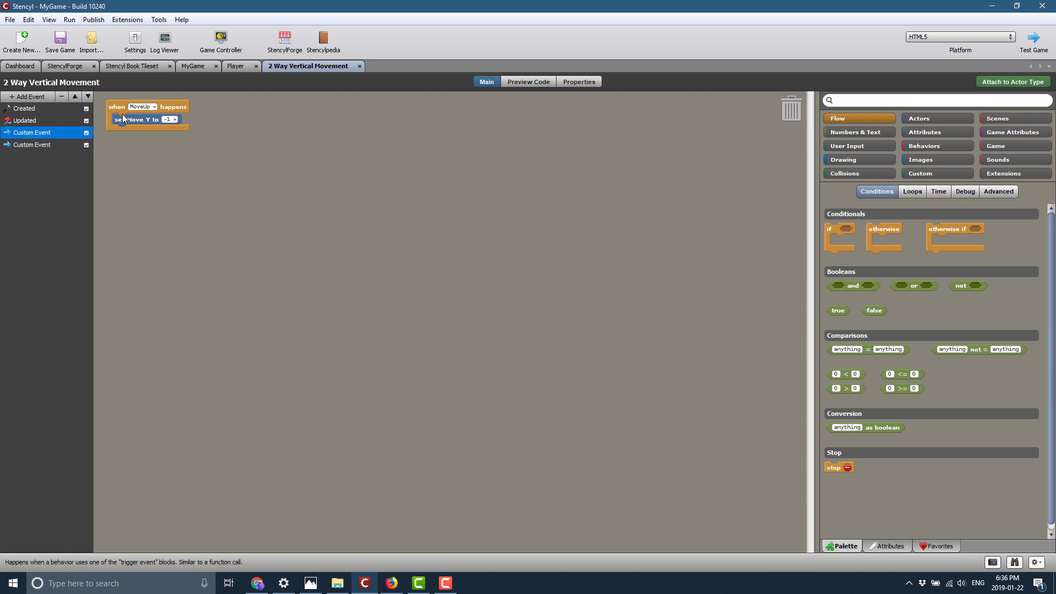
pyautogui.click(31, 145)
pyautogui.click(27, 121)
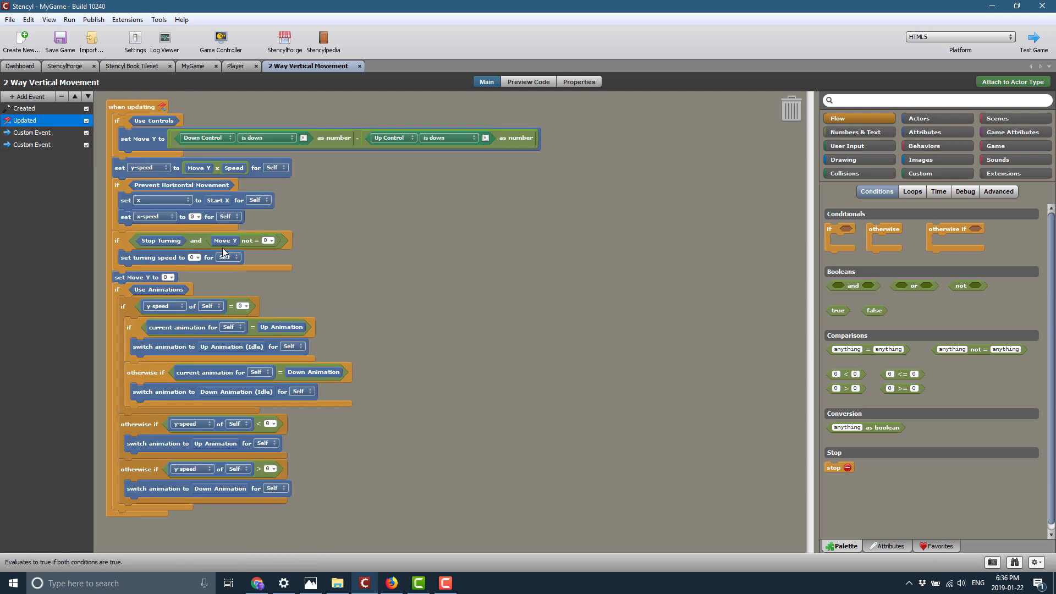
# Step: Preview the code generated for the 2 Way Vertical Movement behavior and read through to the end of its class
pyautogui.click(529, 86)
pyautogui.scroll(-5, 511, 273)
pyautogui.scroll(-20, 511, 273)
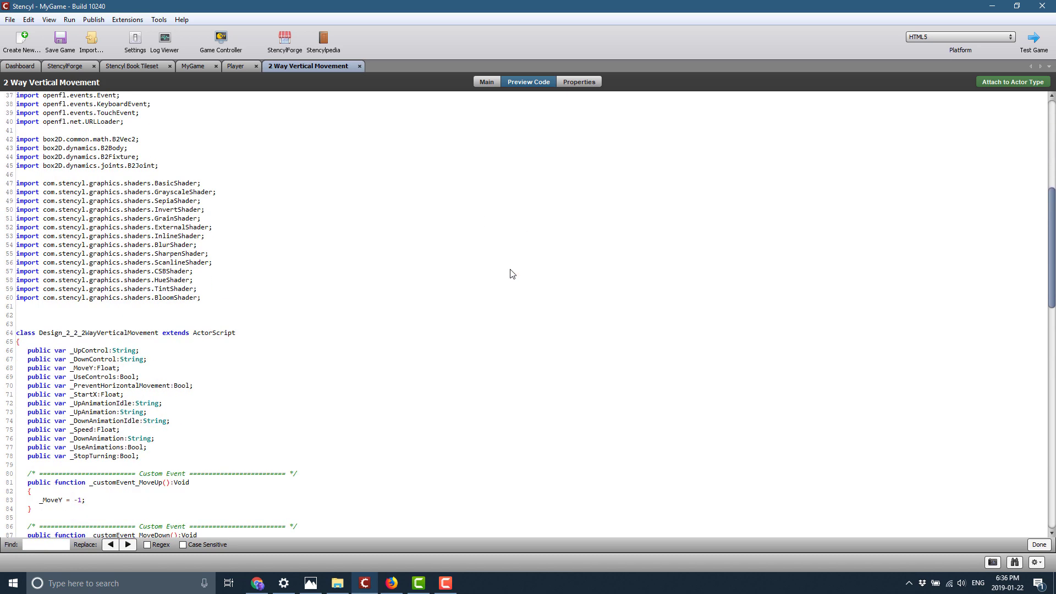
pyautogui.scroll(-4, 512, 273)
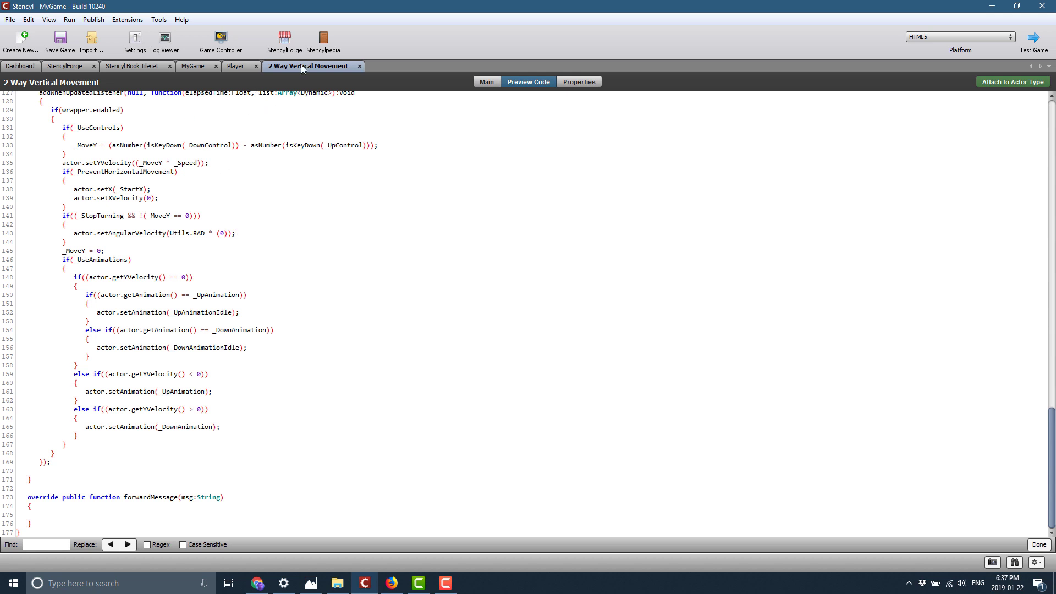
# Step: Return to the Player actor and look over its events and collision shape
pyautogui.click(241, 66)
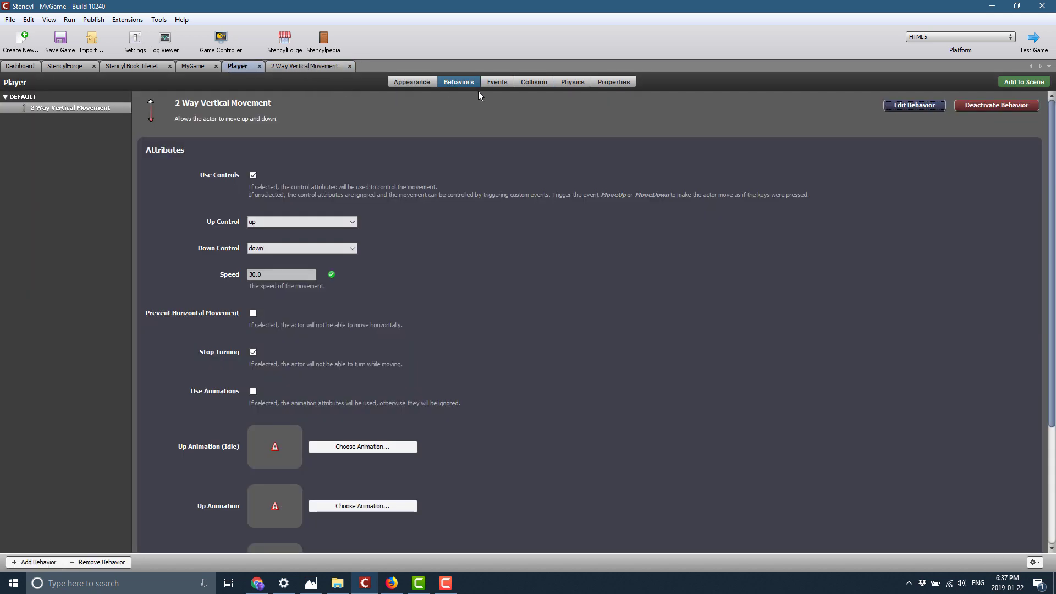
pyautogui.click(506, 82)
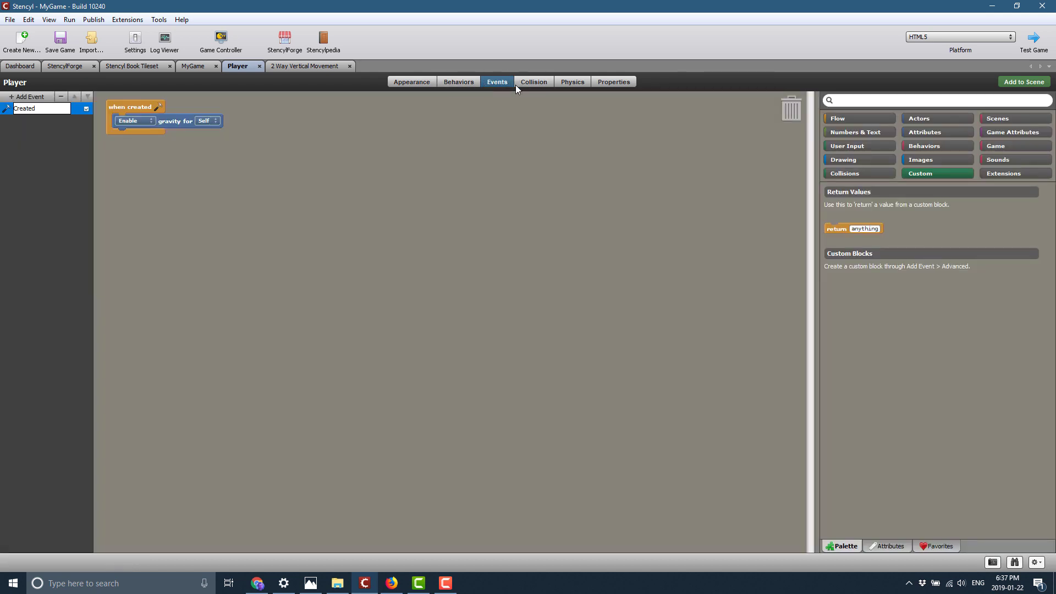
pyautogui.click(534, 85)
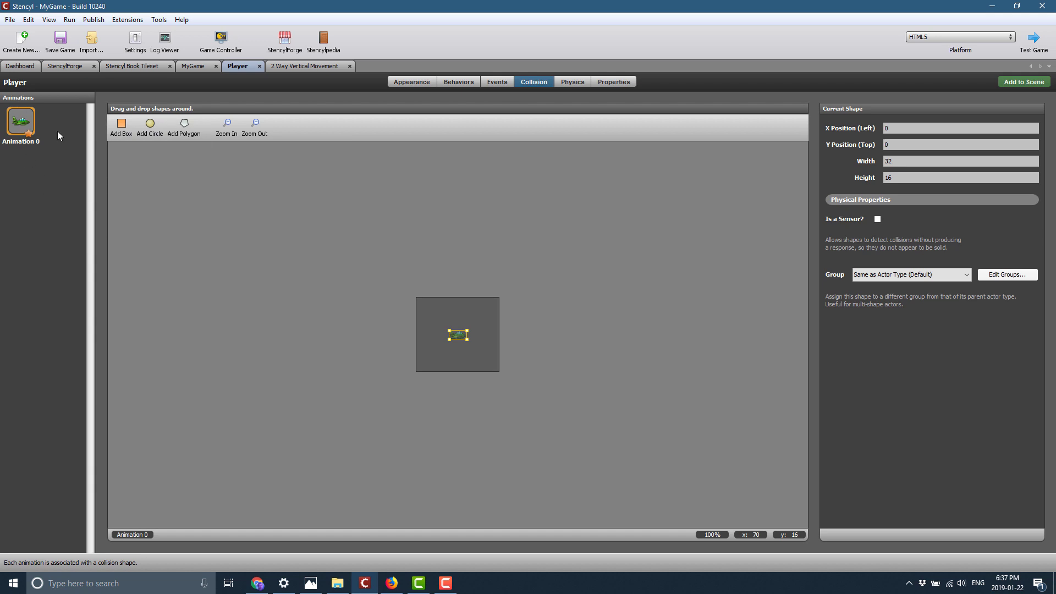
# Step: Examine the Player actor's General, Heaviness, Material, Damping and Advanced physics settings and its general properties
pyautogui.click(561, 84)
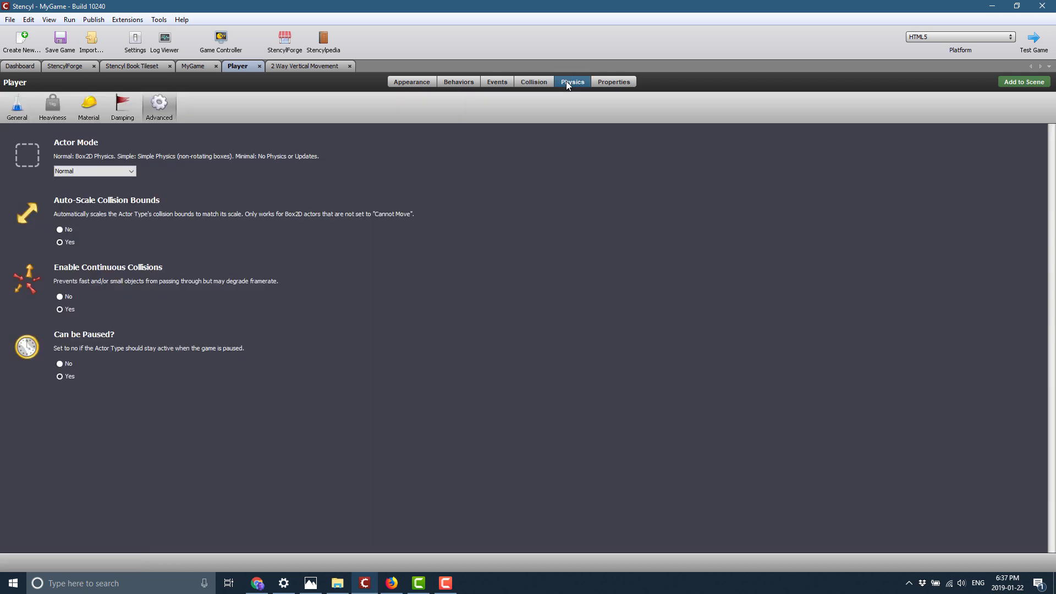
pyautogui.click(18, 120)
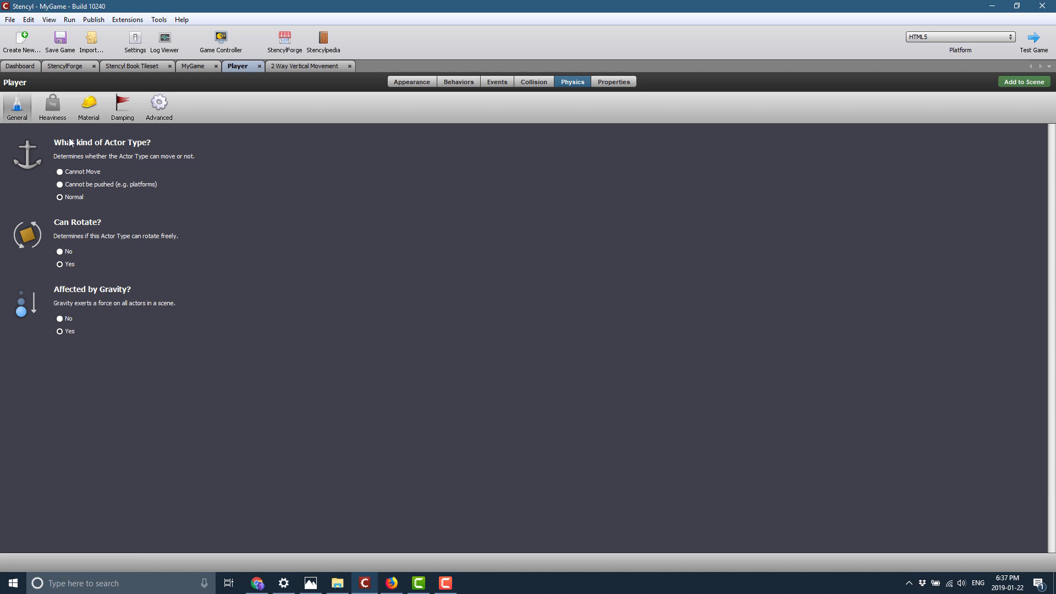
pyautogui.click(60, 105)
pyautogui.click(95, 108)
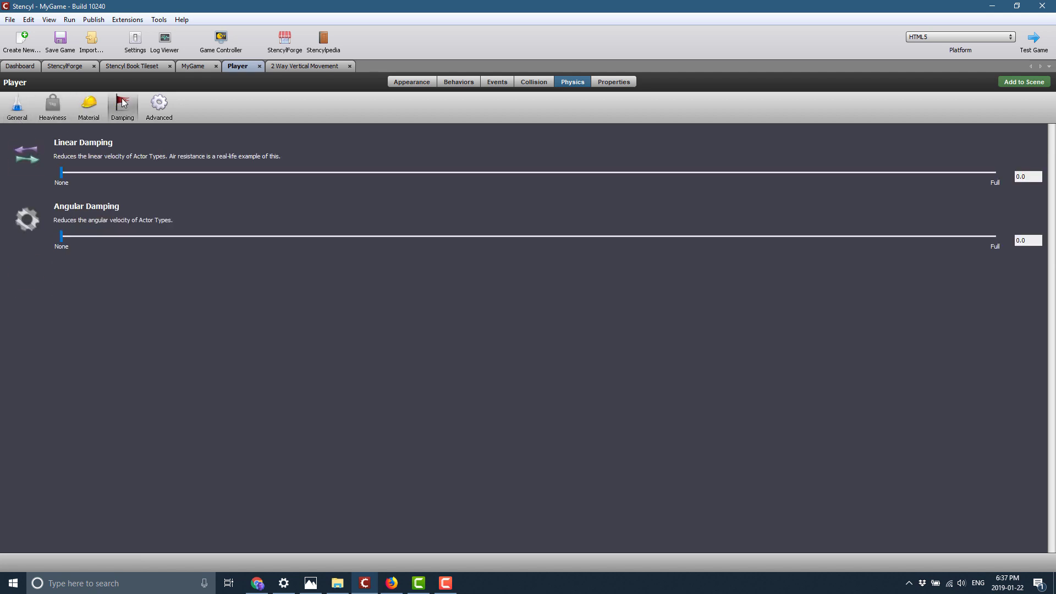
pyautogui.click(159, 106)
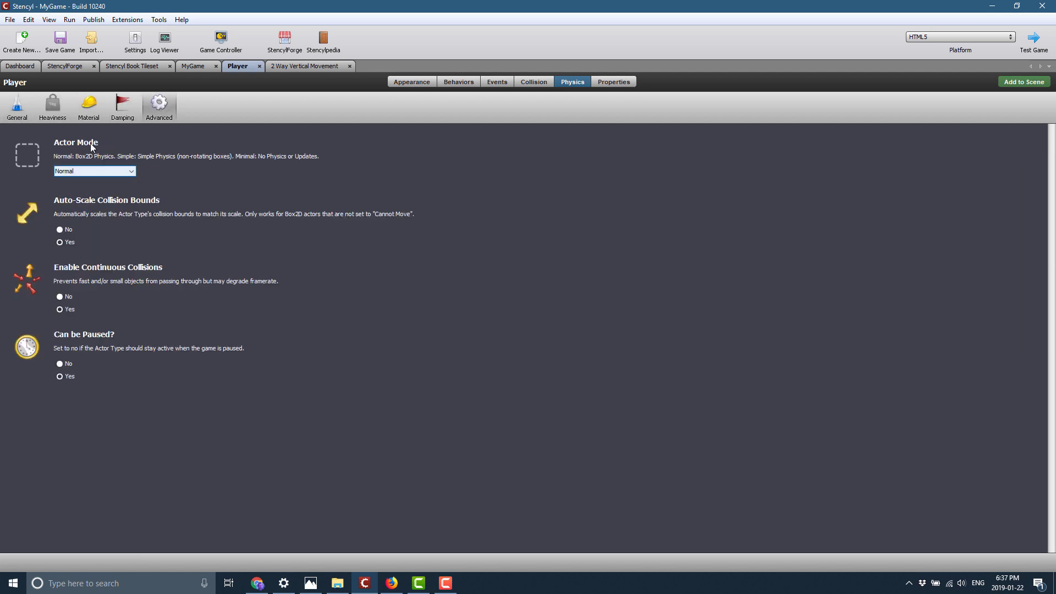
pyautogui.click(615, 83)
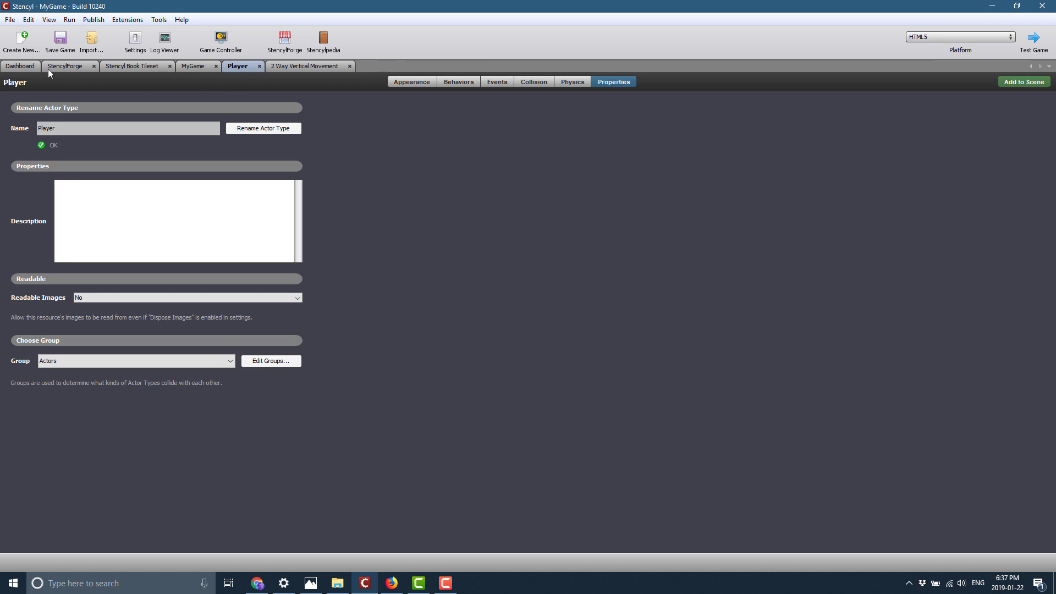
# Step: Show the game's Sounds resources from the dashboard, bring up the new sound dialog and dismiss it
pyautogui.click(20, 66)
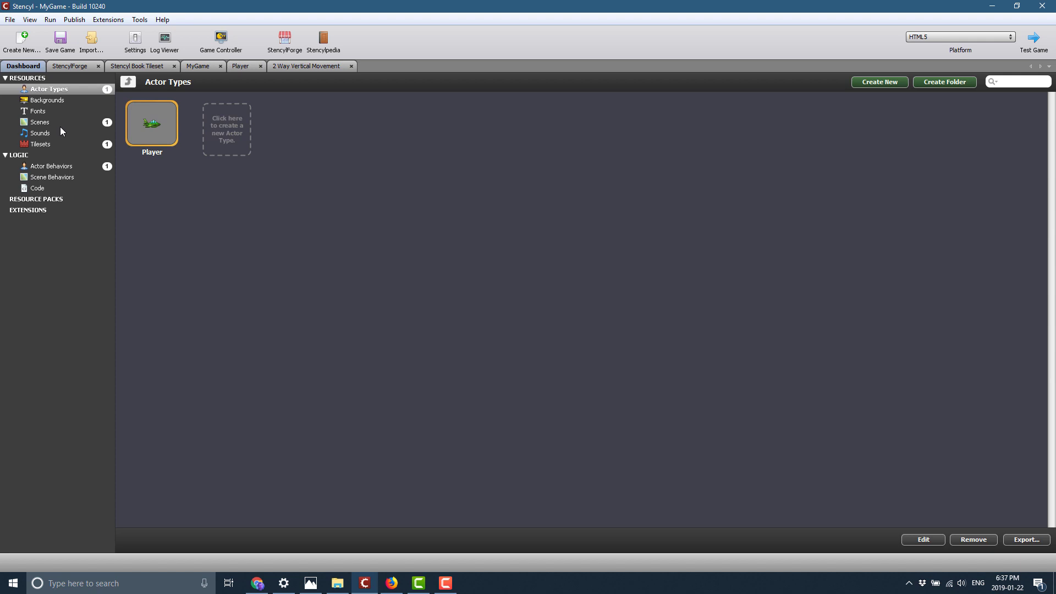
pyautogui.click(47, 134)
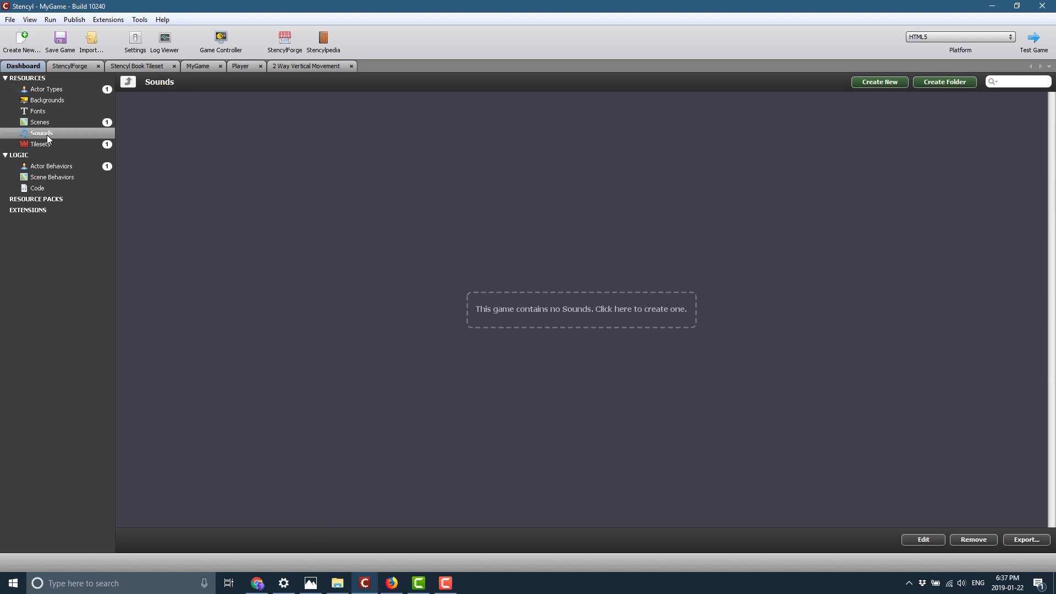
pyautogui.click(614, 309)
pyautogui.click(643, 247)
# Step: Search StencylForge's sounds for "gun" and view the details of the first Gun Fire result
pyautogui.click(75, 66)
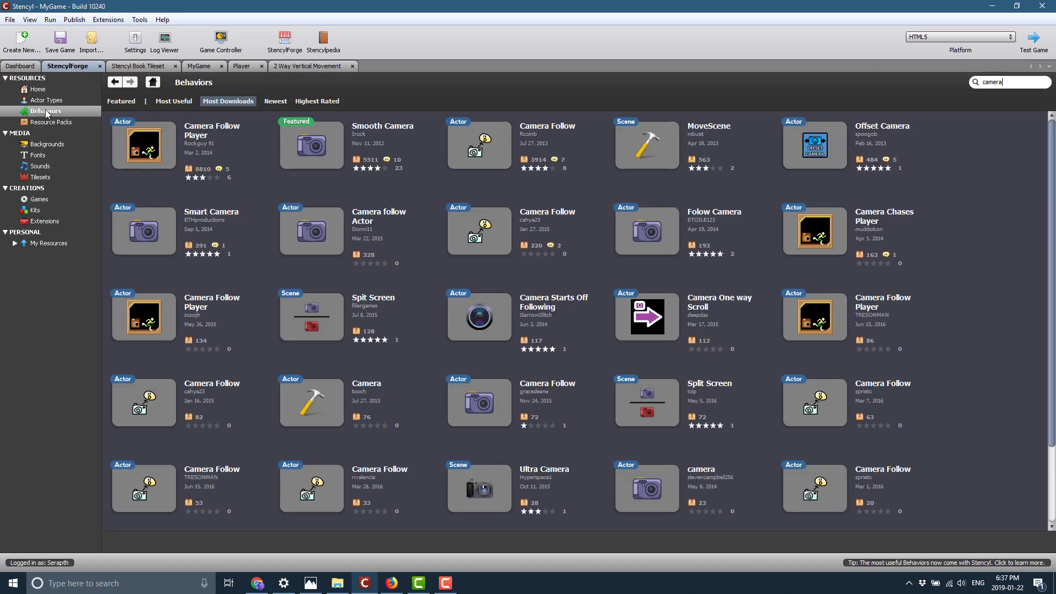
pyautogui.click(41, 165)
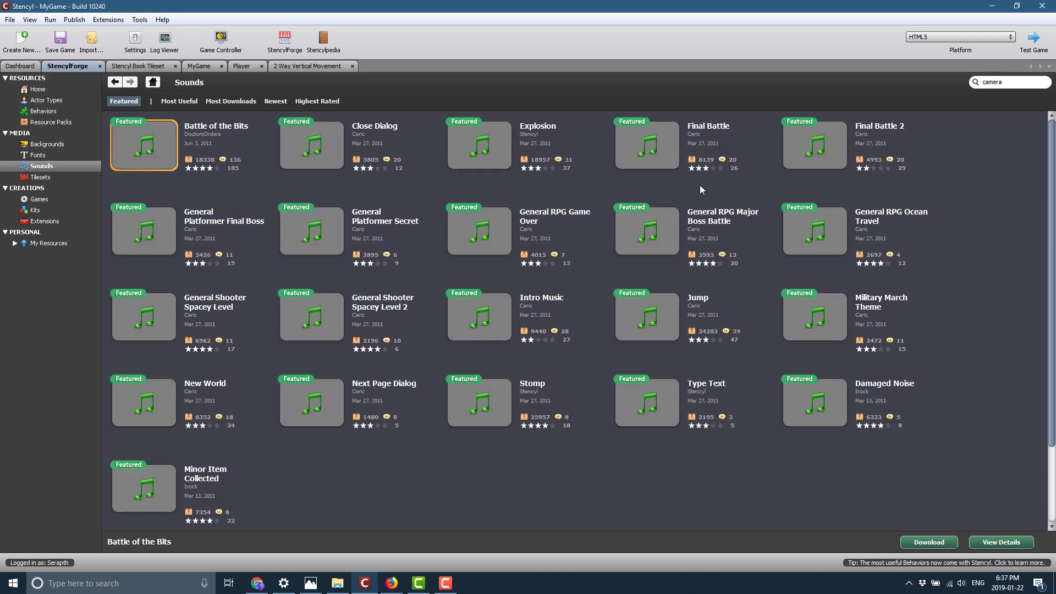
pyautogui.doubleClick(1007, 88)
pyautogui.write('gun')
pyautogui.press('Return')
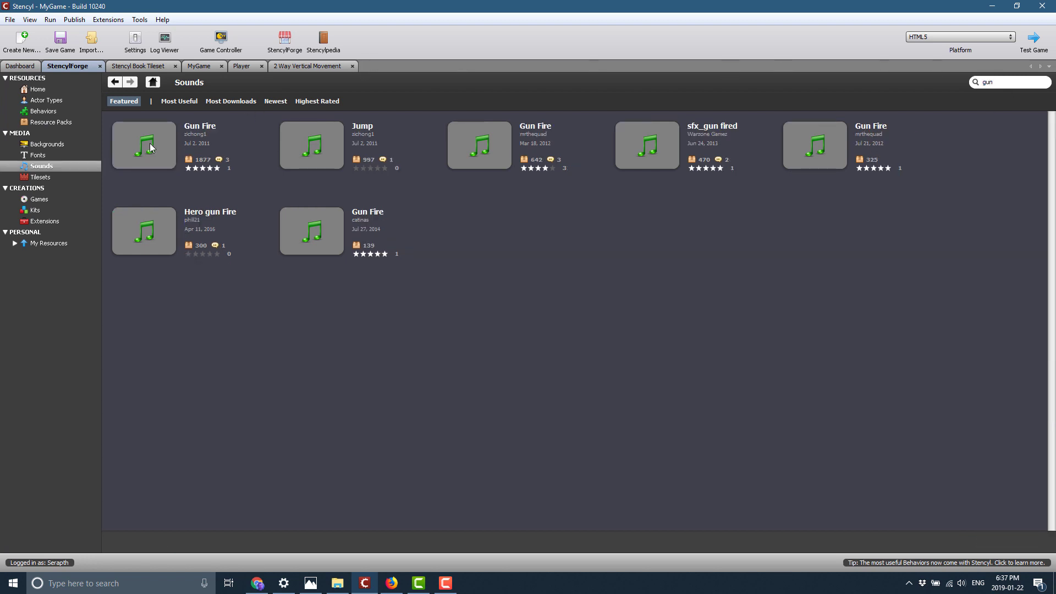
pyautogui.doubleClick(145, 146)
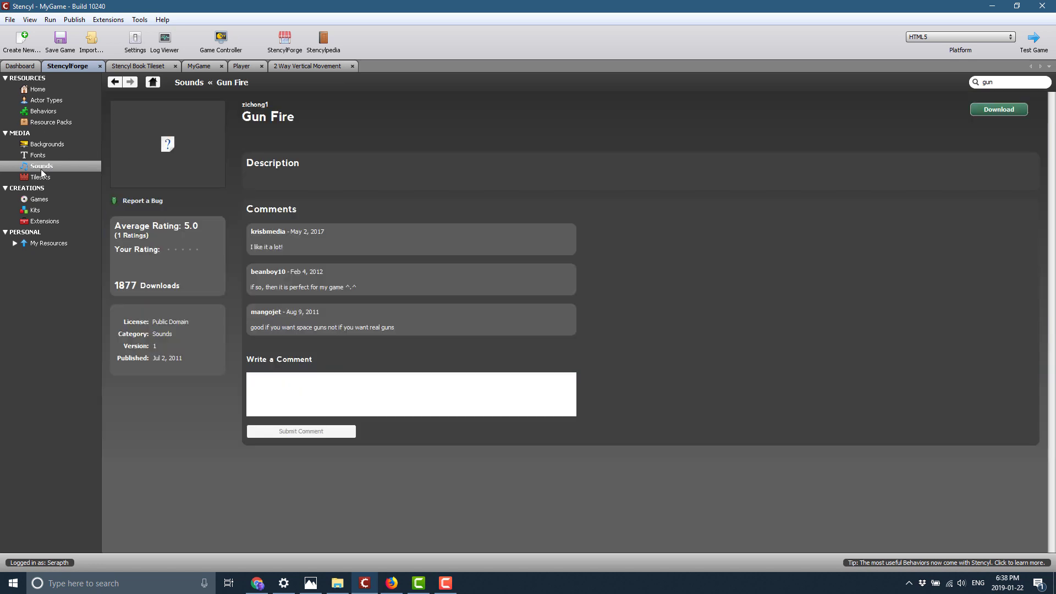
pyautogui.click(46, 167)
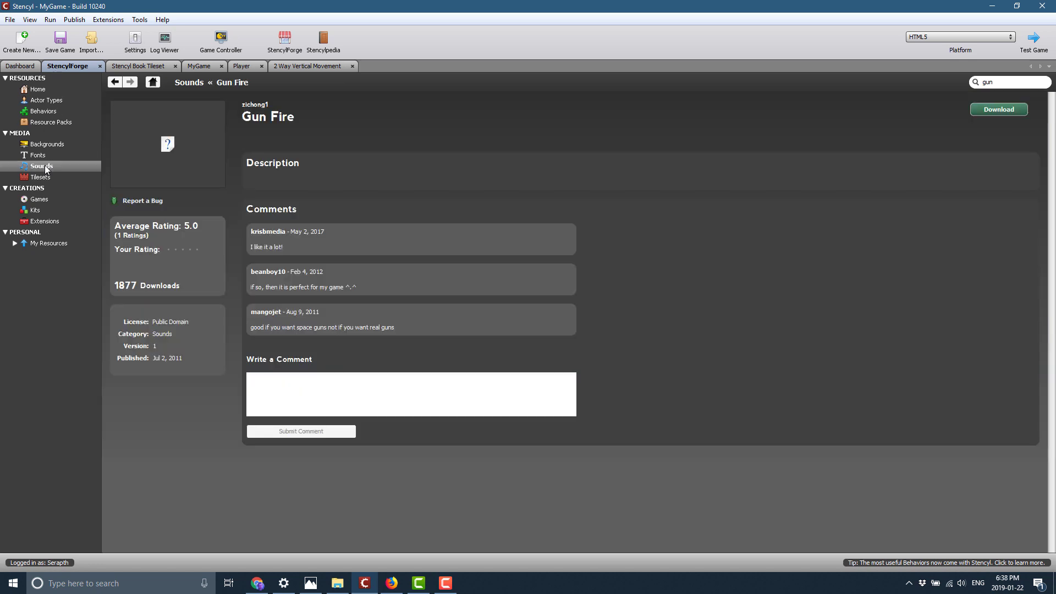
# Step: Create a new sound named gUN in the game's Sounds resources
pyautogui.click(20, 66)
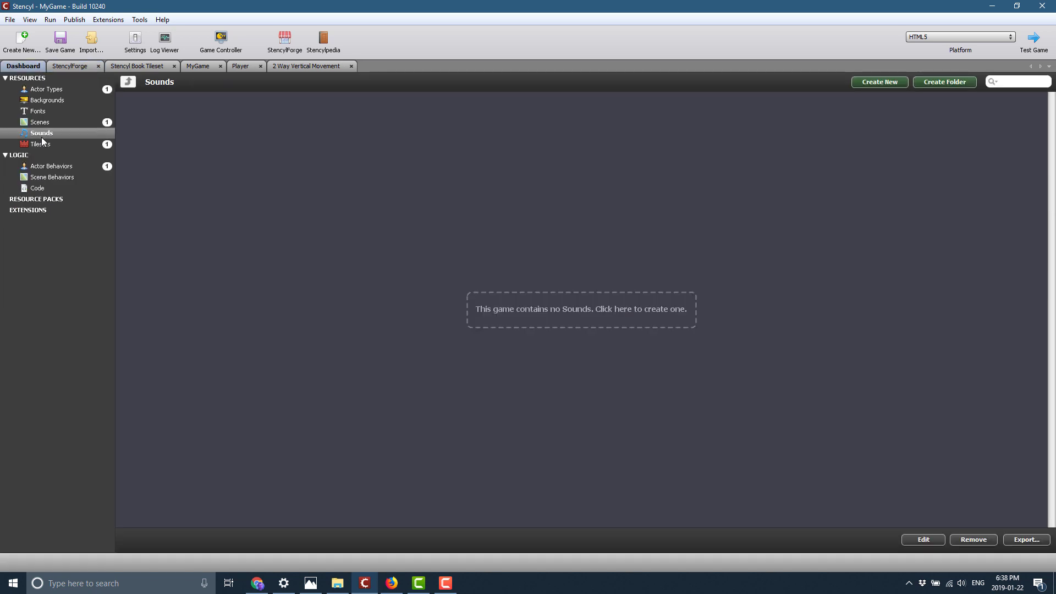
pyautogui.click(632, 328)
pyautogui.click(534, 180)
pyautogui.write('gUN')
pyautogui.press('Return')
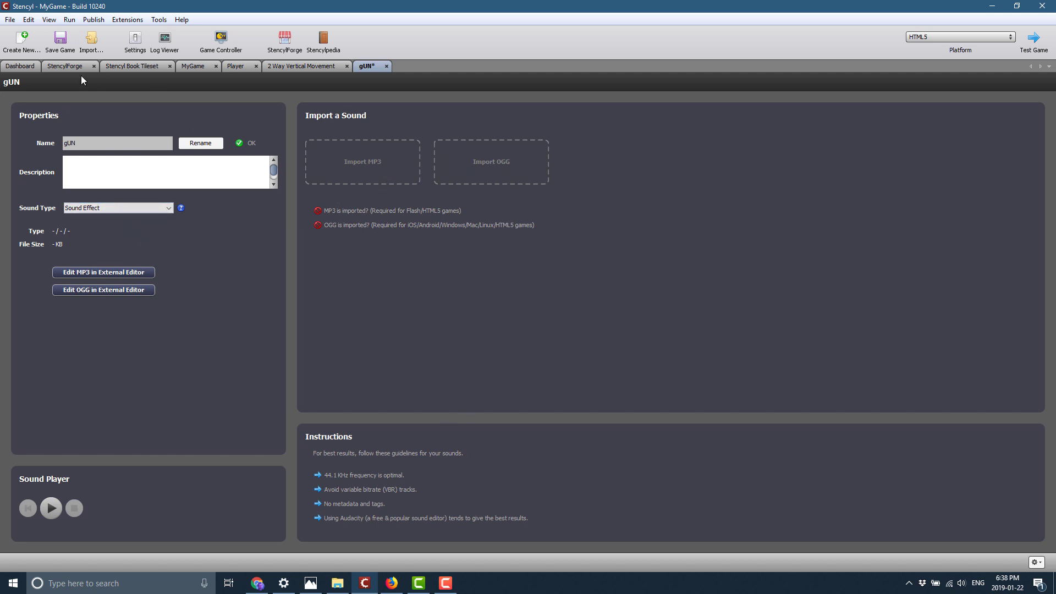
# Step: Reopen the gUN sound from the dashboard, bring up its MP3 import file chooser and cancel the import
pyautogui.click(20, 66)
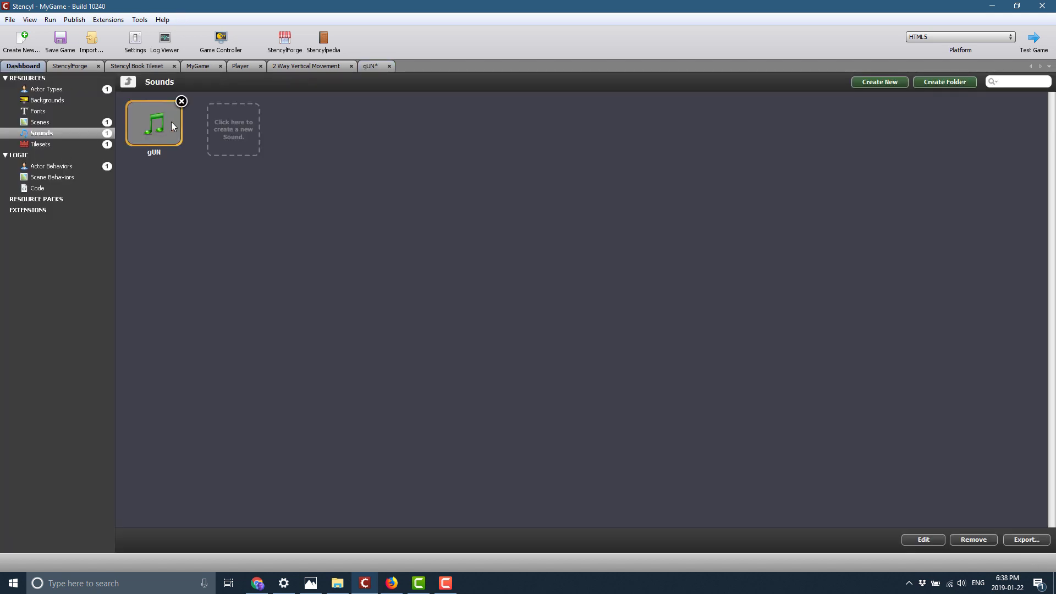
pyautogui.doubleClick(168, 124)
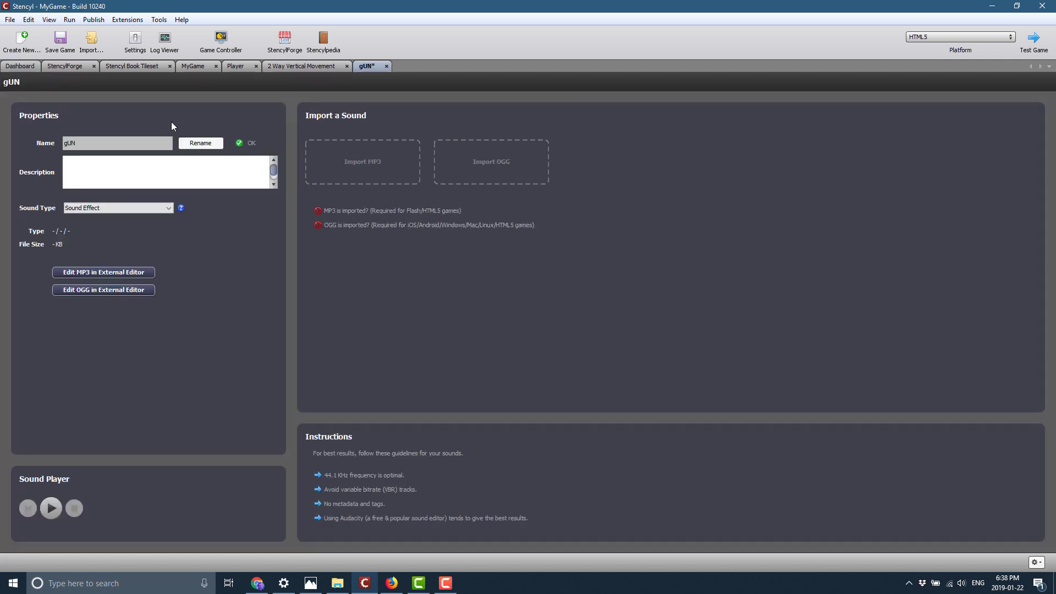
pyautogui.click(378, 164)
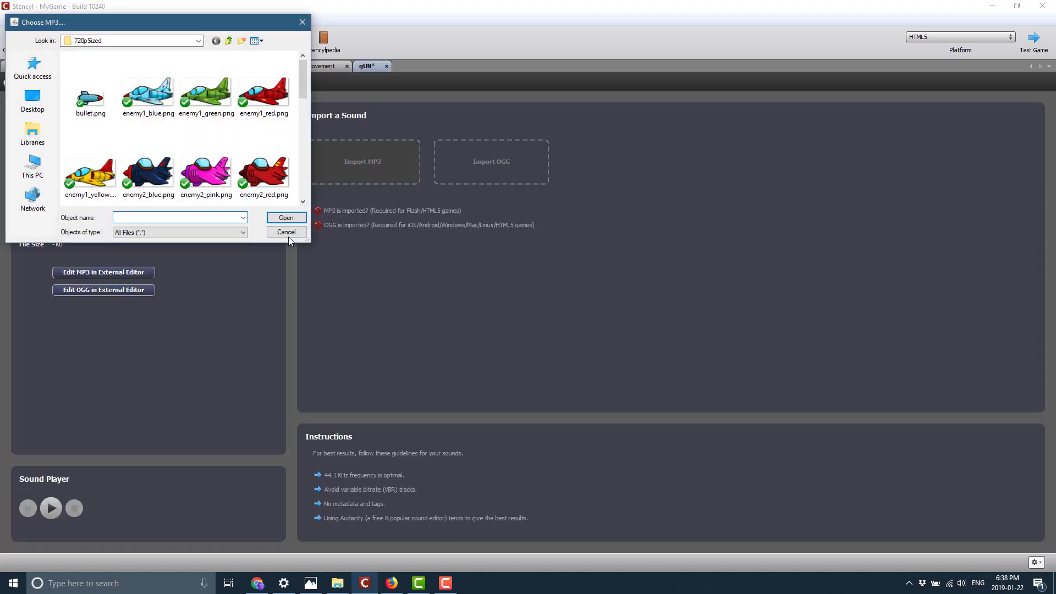
pyautogui.click(288, 231)
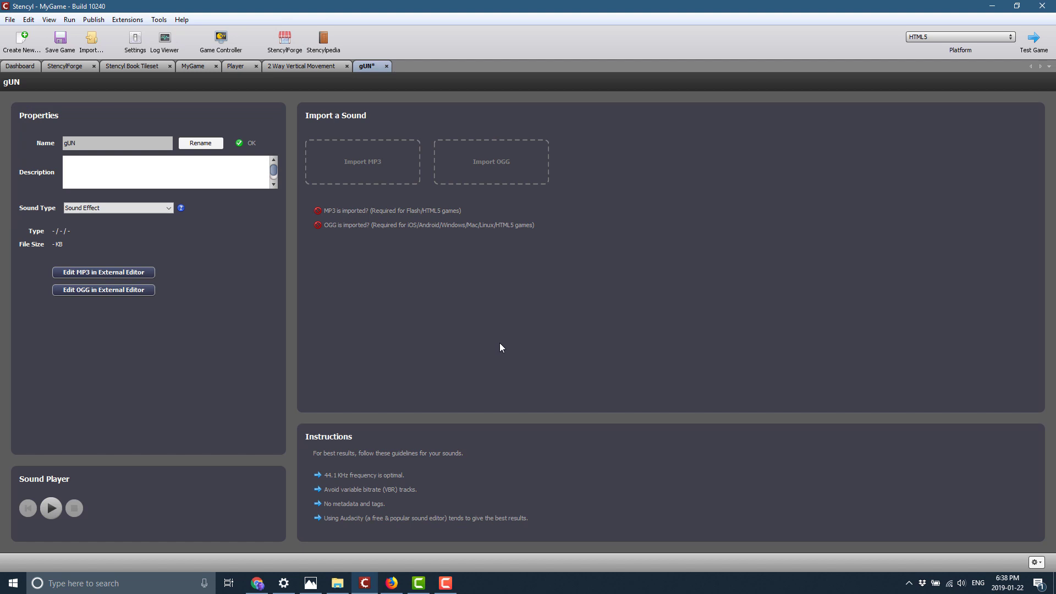
# Step: Browse StencylForge's Backgrounds, Extensions and Kits categories, and return to the game's dashboard
pyautogui.click(236, 67)
pyautogui.click(57, 67)
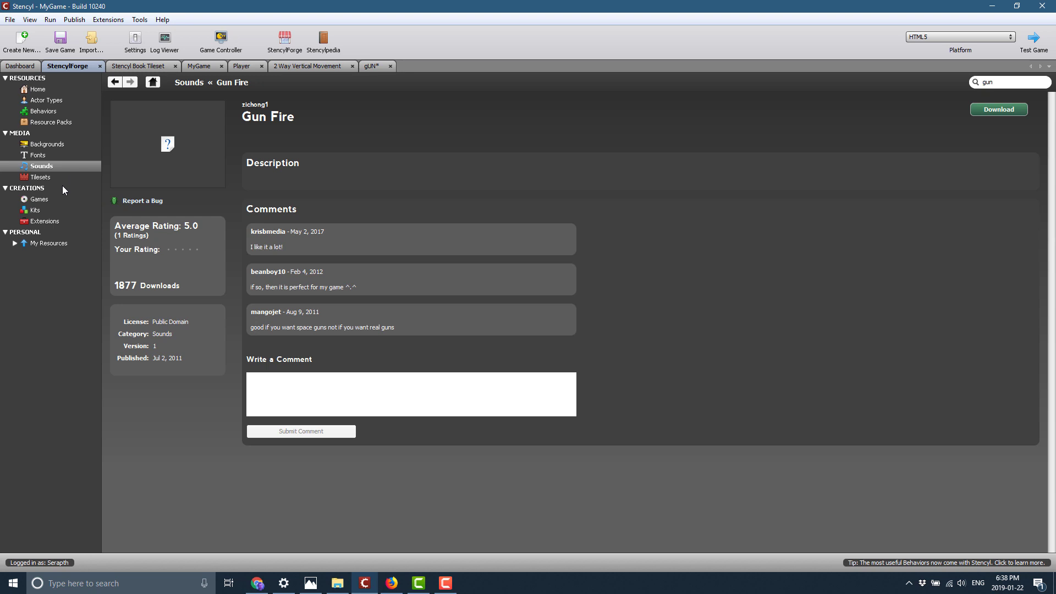
pyautogui.click(54, 144)
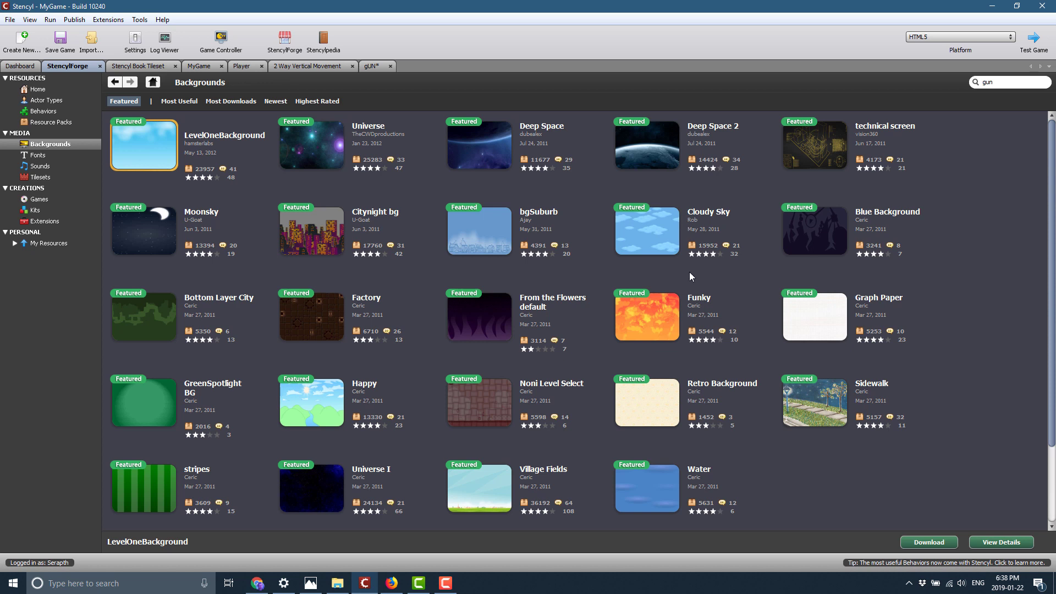
pyautogui.click(50, 221)
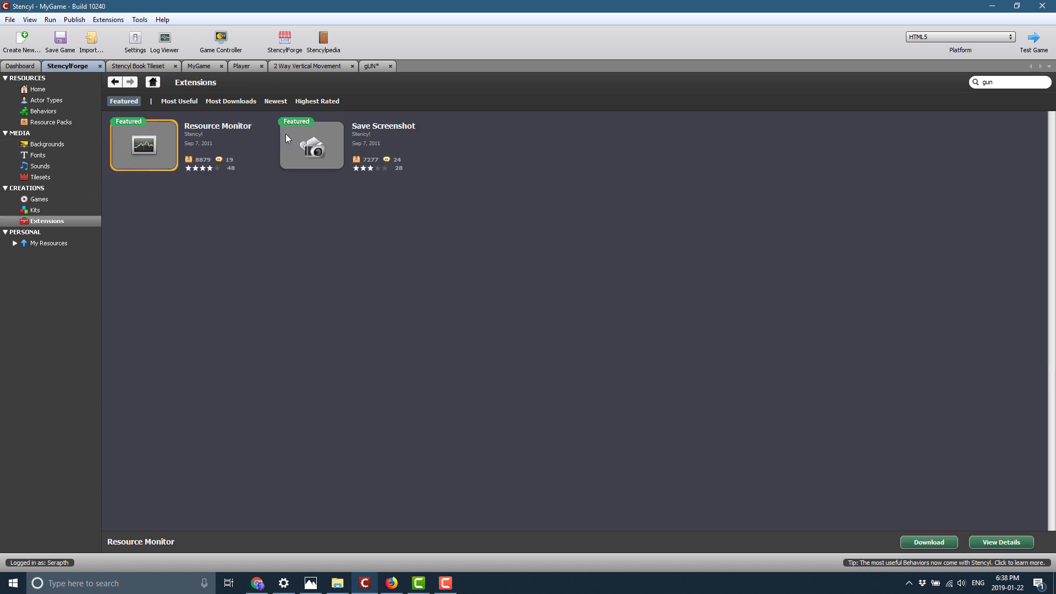
pyautogui.click(35, 212)
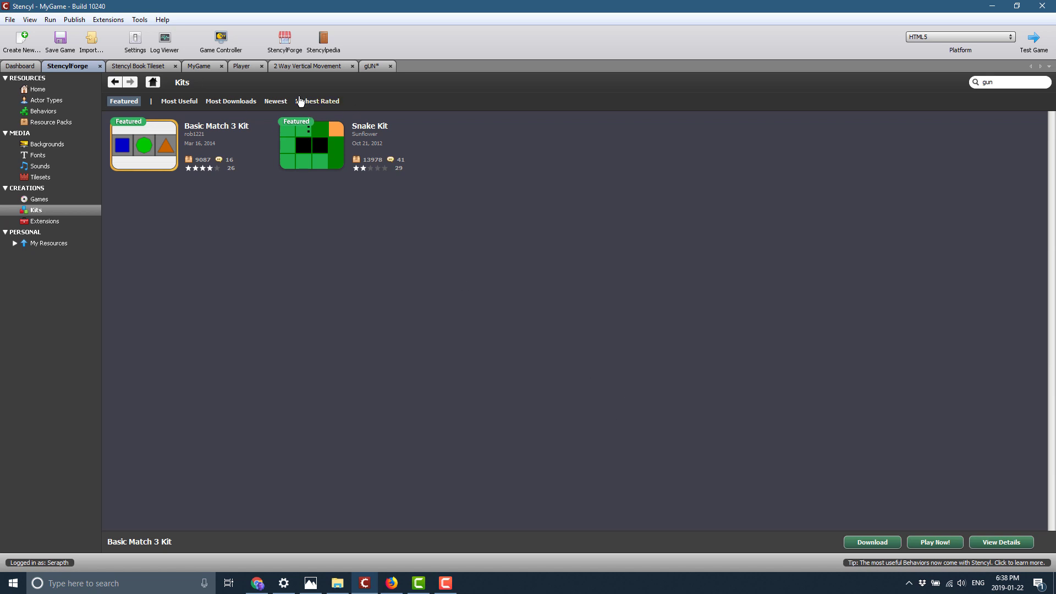
pyautogui.click(26, 66)
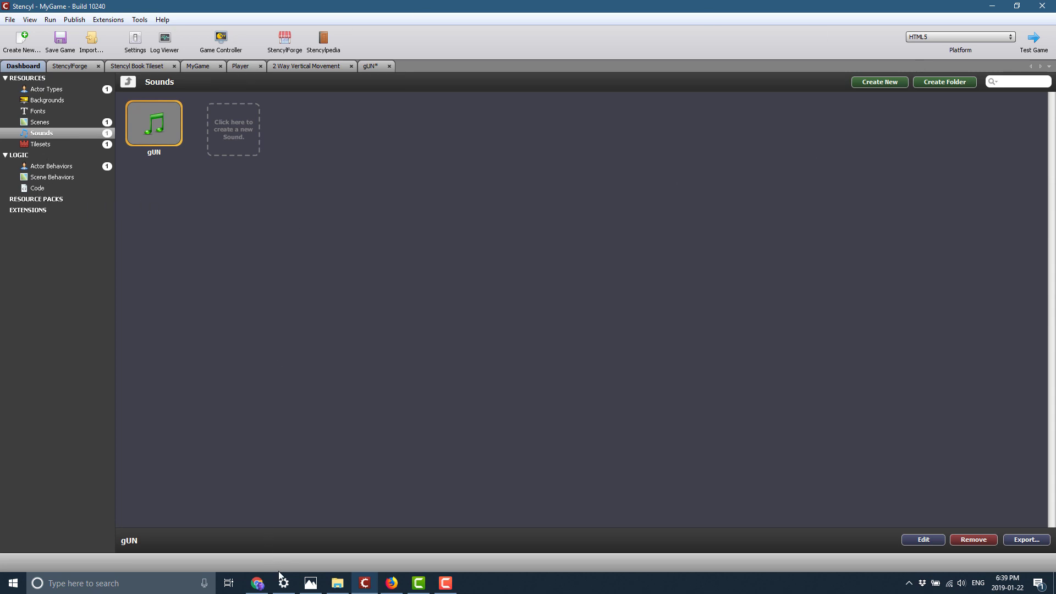
# Step: Switch to Chrome and close the "stencyl event view haxe code" search tab
pyautogui.click(257, 583)
pyautogui.click(77, 9)
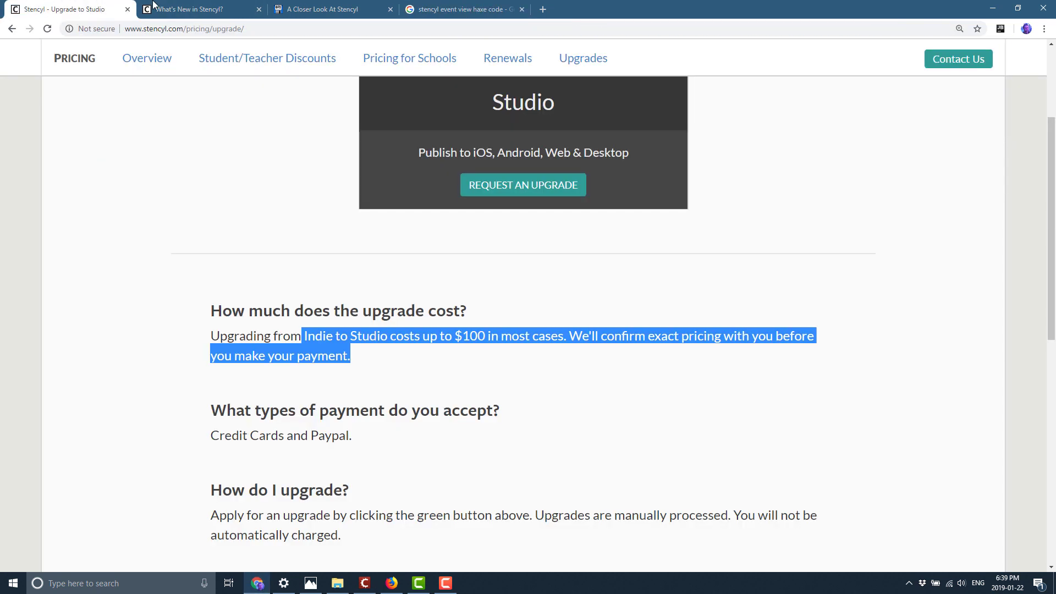
pyautogui.click(521, 9)
# Step: Go back from Stencyl's upgrade page to the Renewals pricing page, and bring up the What's New in Stencyl page
pyautogui.click(184, 7)
pyautogui.click(83, 8)
pyautogui.hotkey('alt', 'Left')
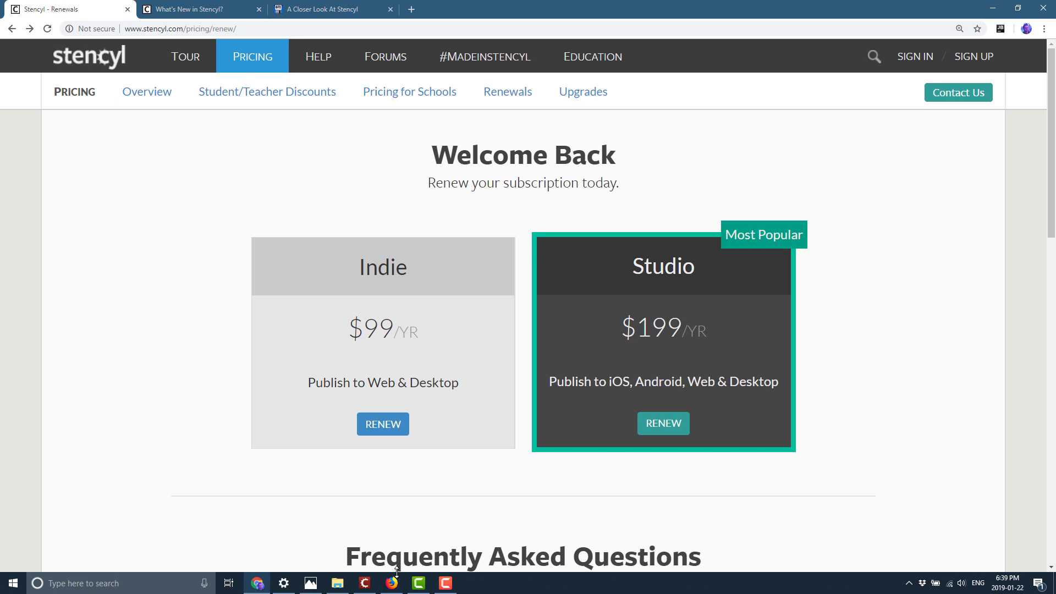
pyautogui.click(352, 5)
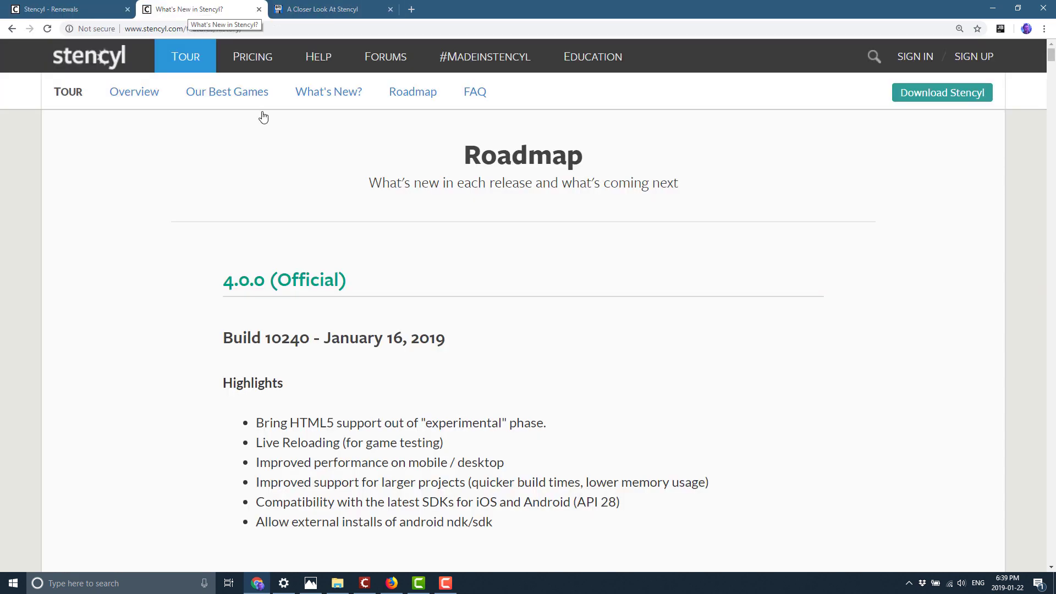
pyautogui.click(204, 9)
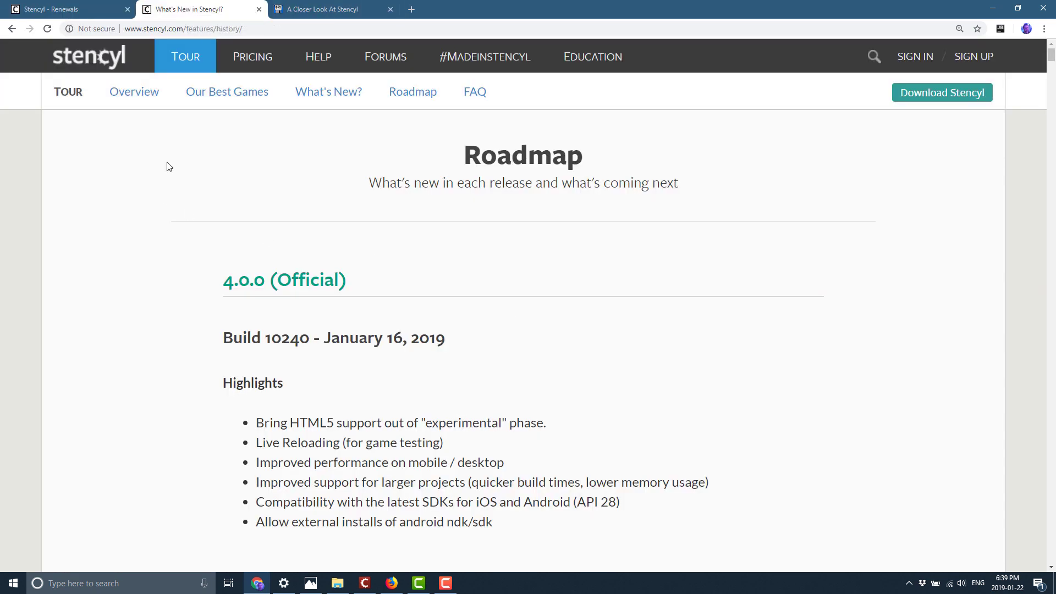